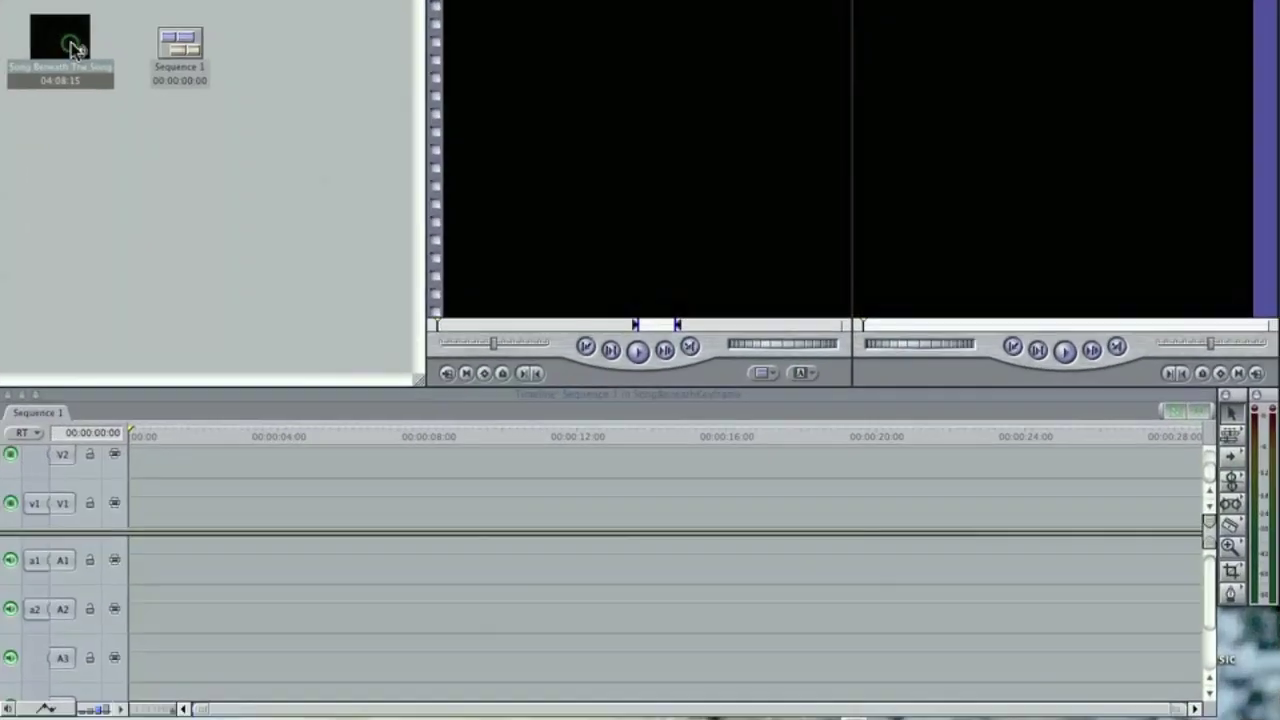
- Place the Song Beneath The Song clip from the Browser onto V1 of Sequence 1
drag(75, 48, 149, 509)
click(923, 509)
key(BackSpace)
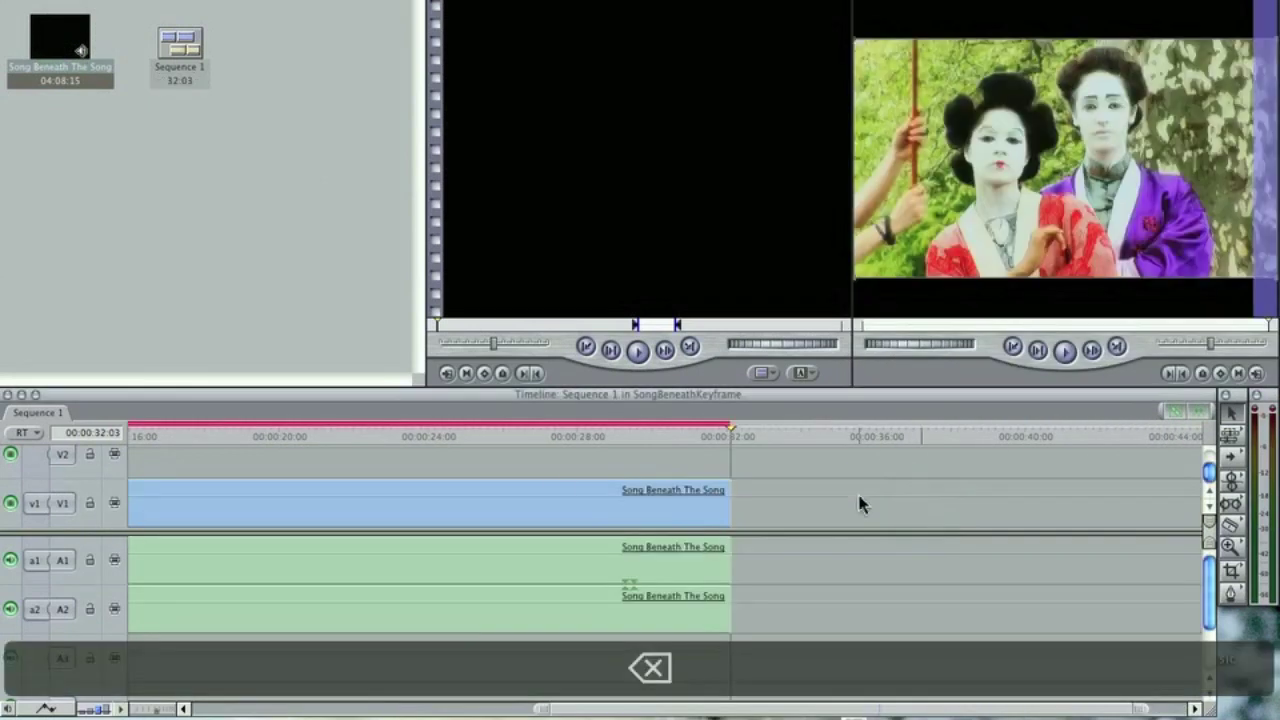
scroll(554, 486, left, 10)
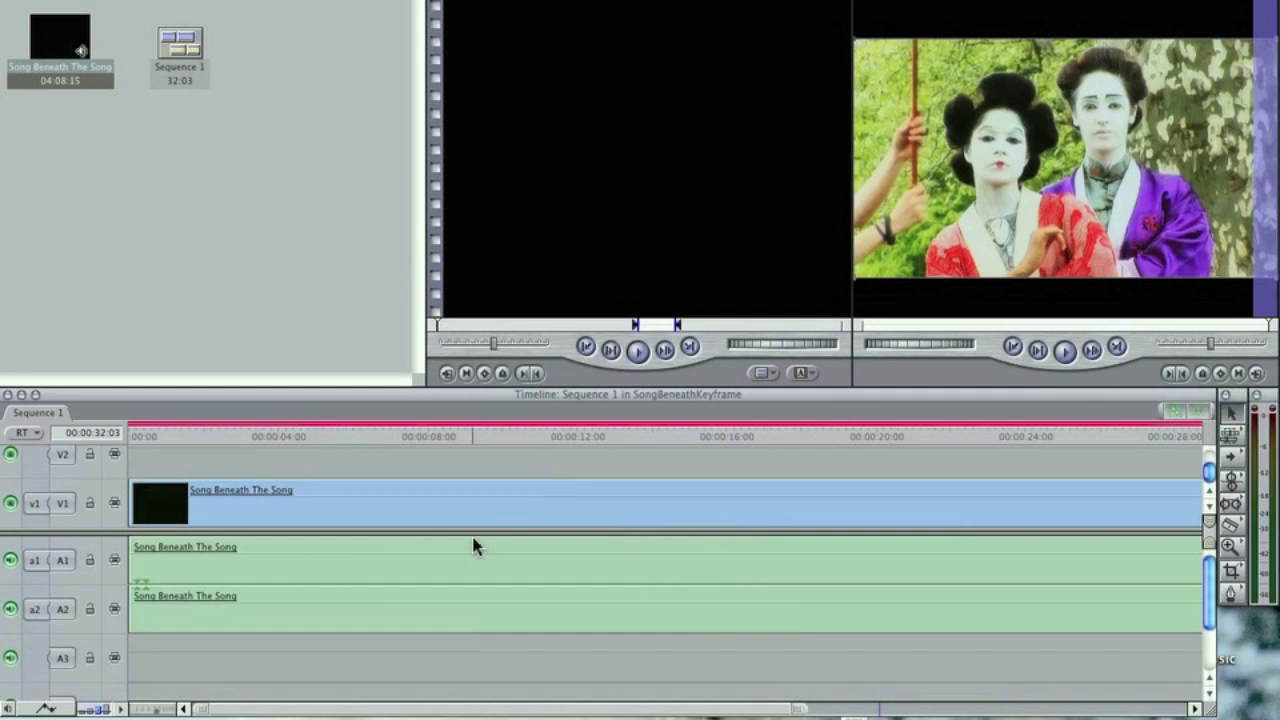
- With V1 locked, delete the clip's A1/A2 audio, then unlock V1
click(90, 504)
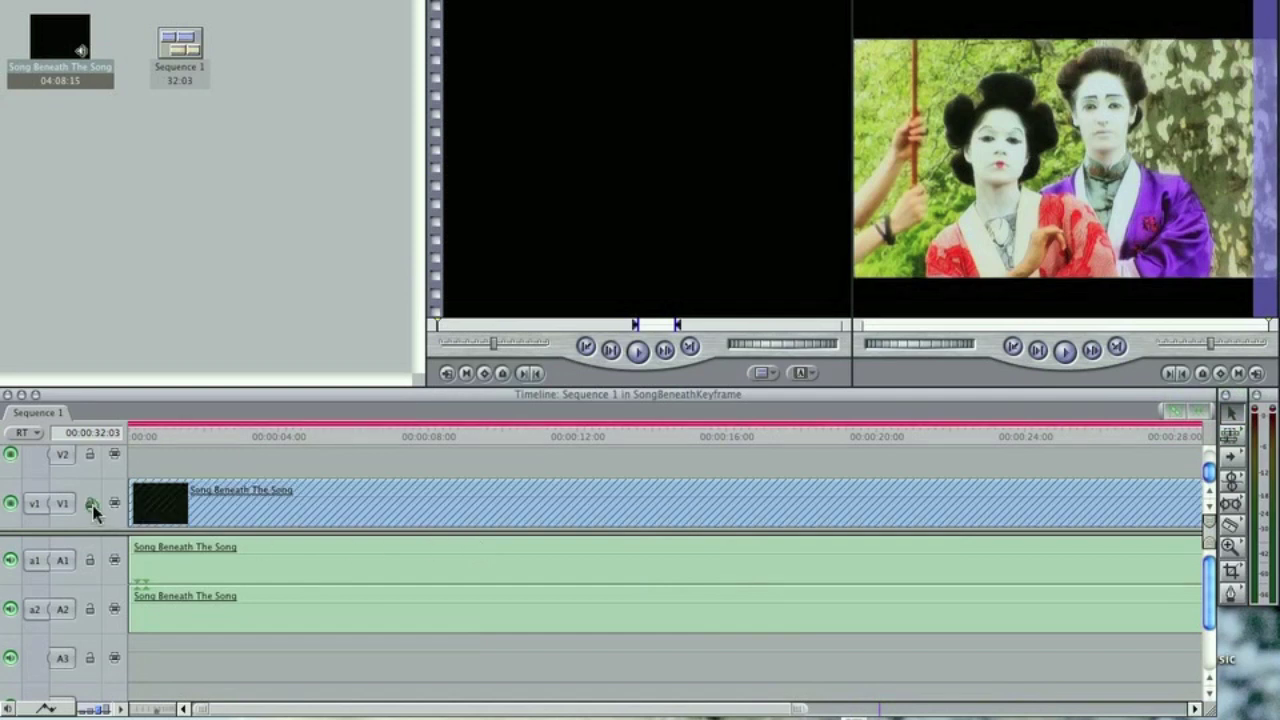
click(333, 600)
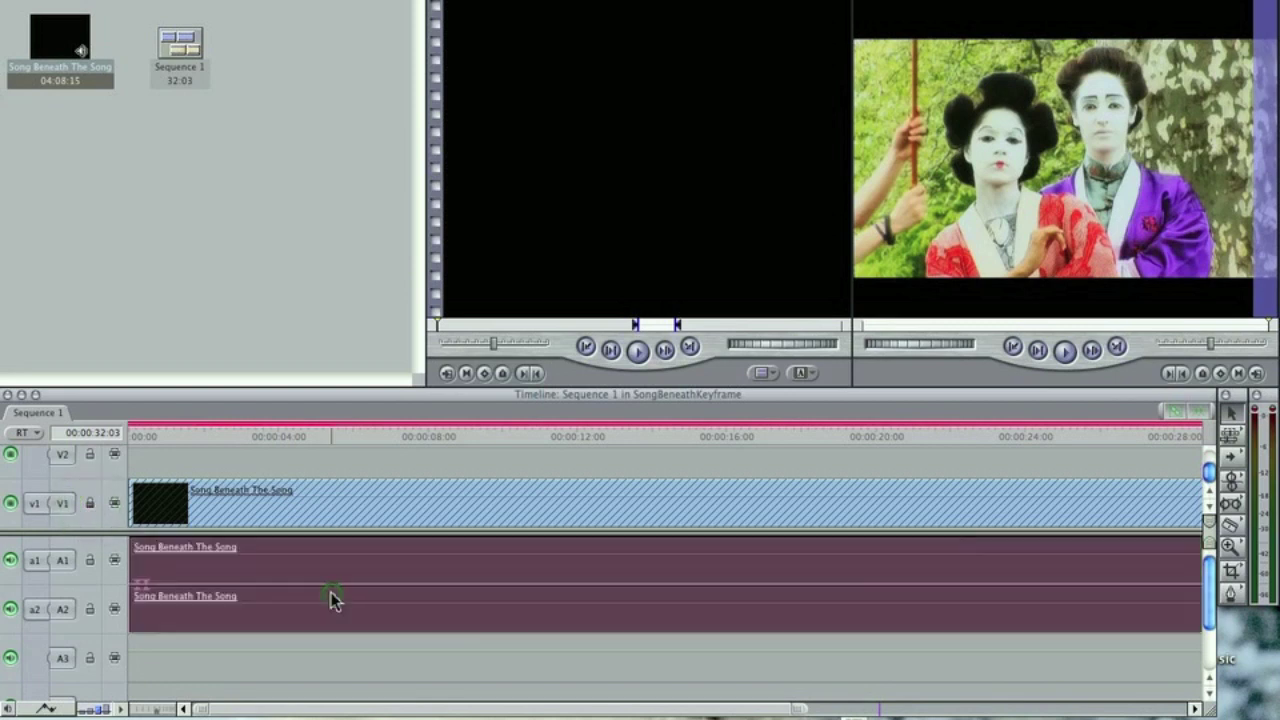
key(BackSpace)
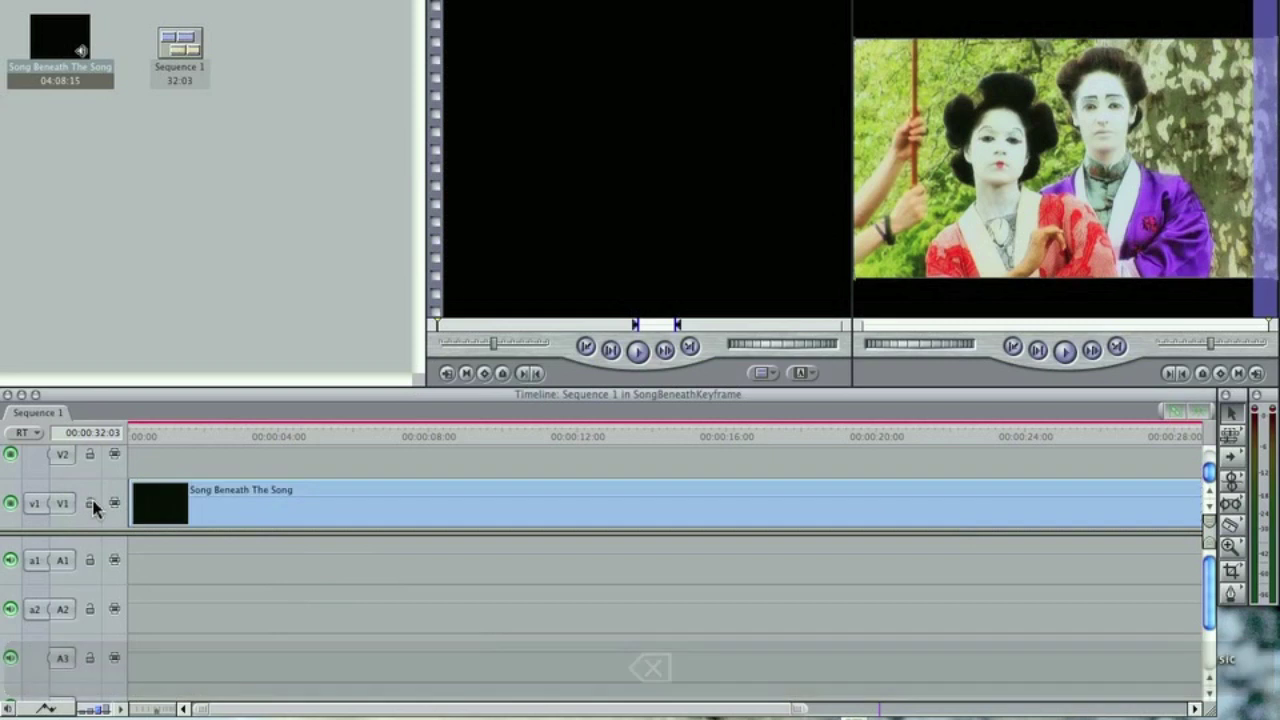
click(90, 504)
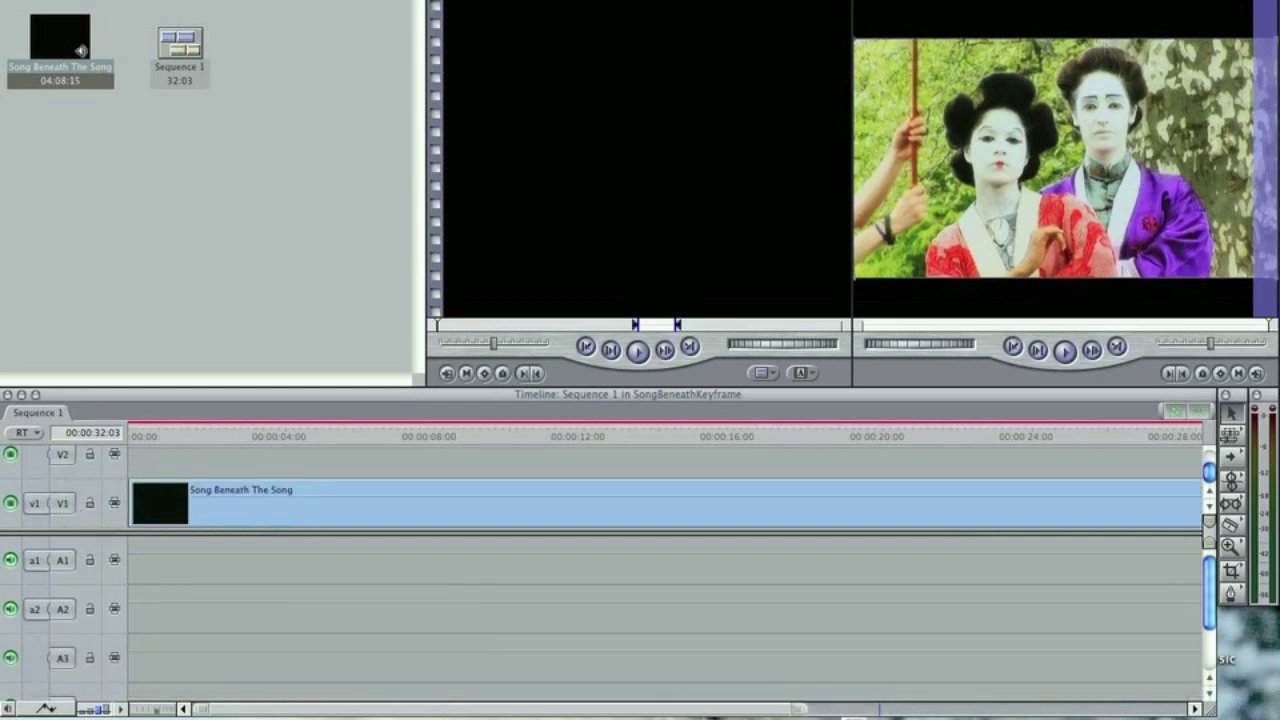
- Render Sequence 1 using the Sequence > Render submenu
click(470, 0)
mouse_move(498, 2)
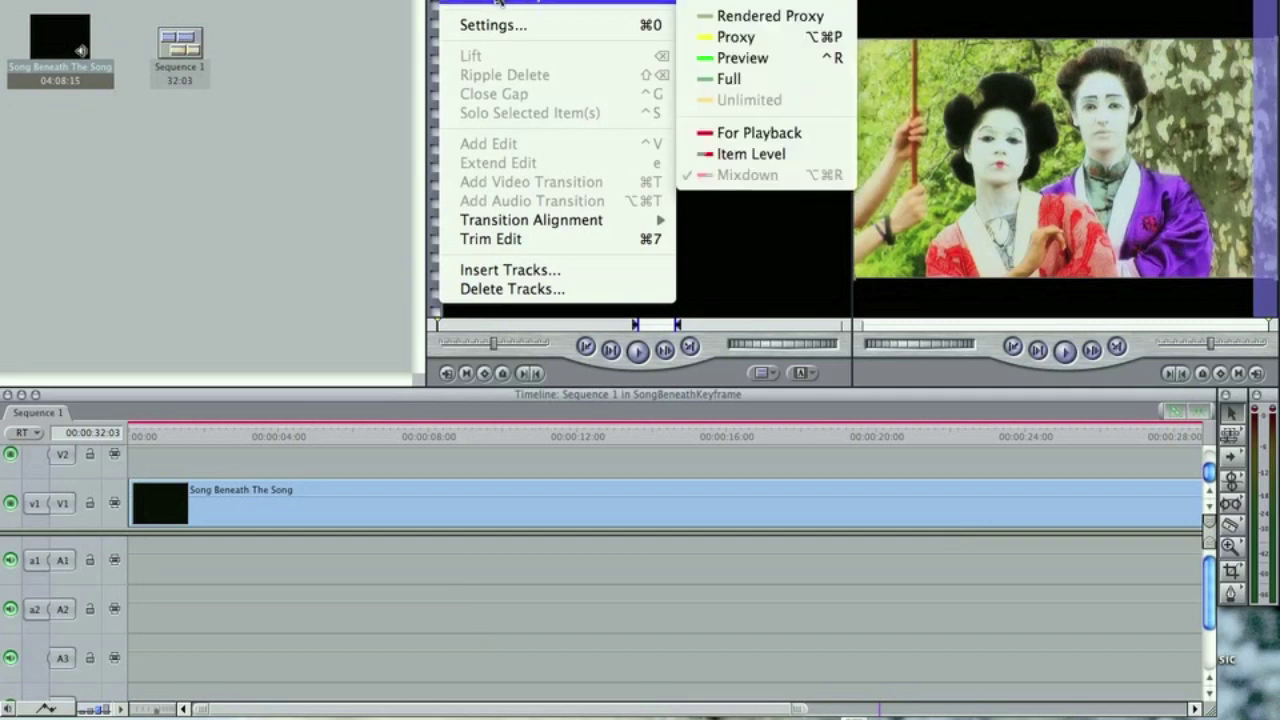
click(706, 4)
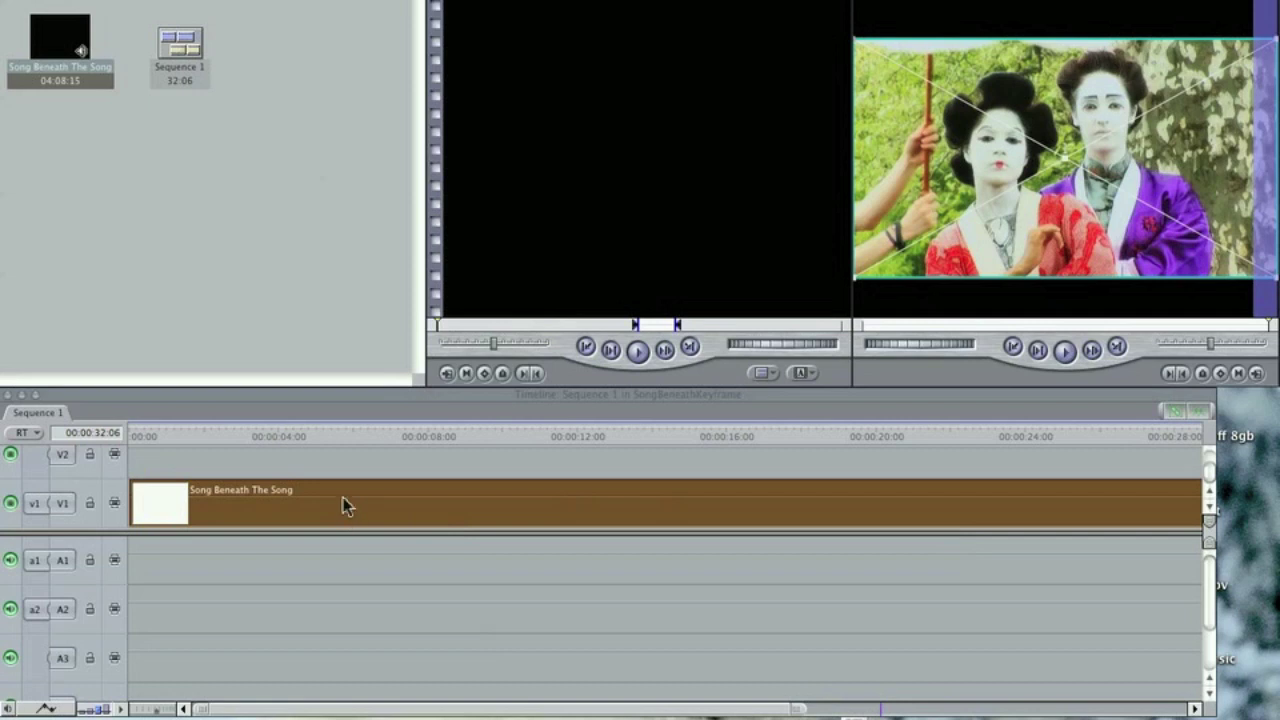
click(330, 435)
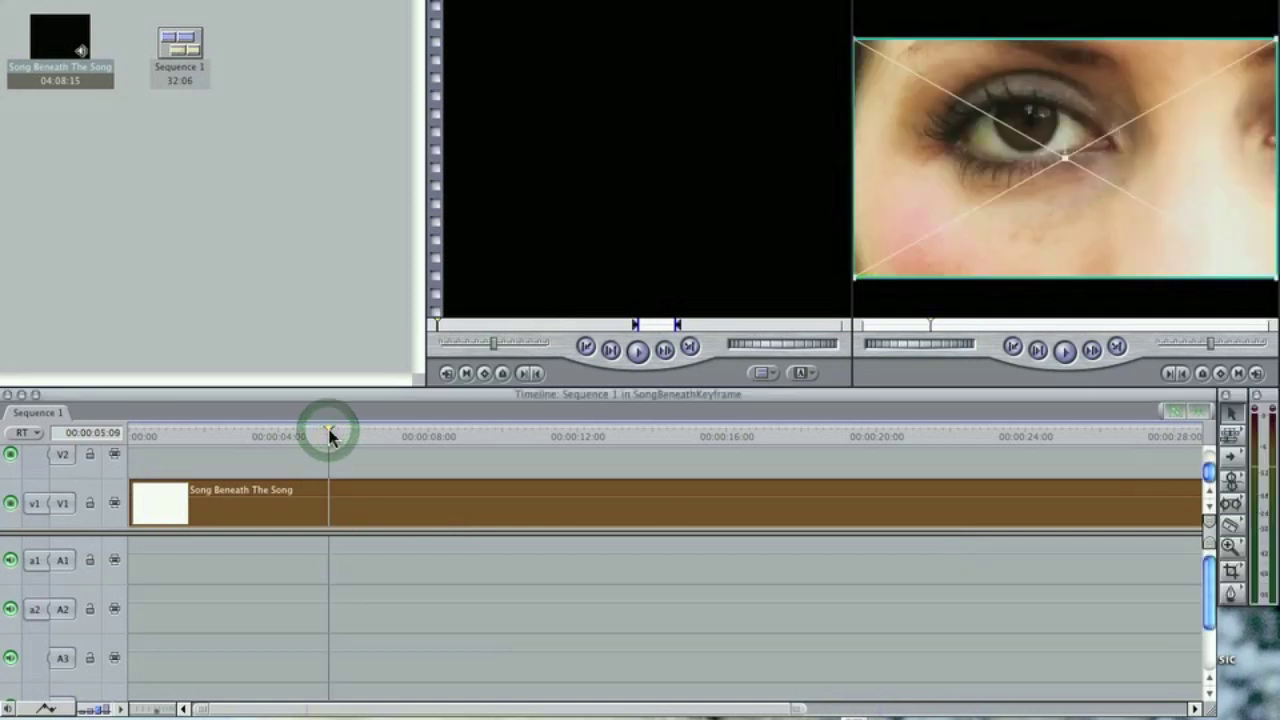
key(space)
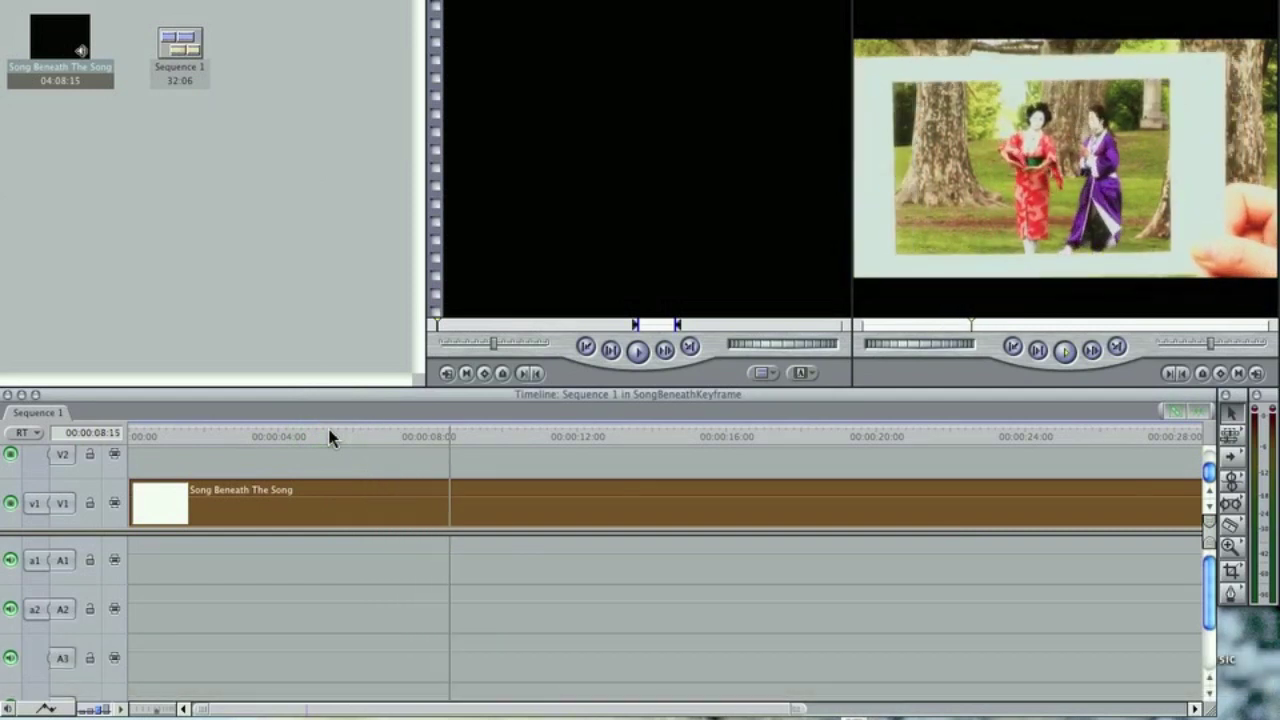
click(330, 437)
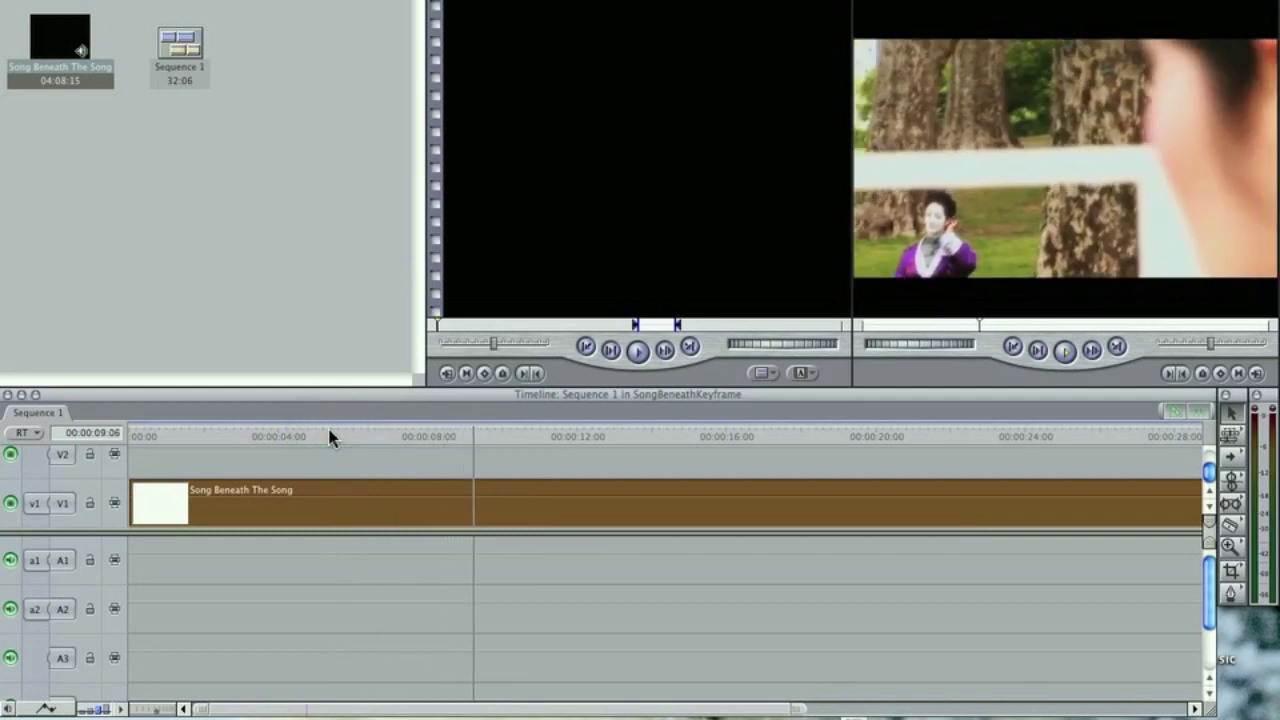
click(330, 437)
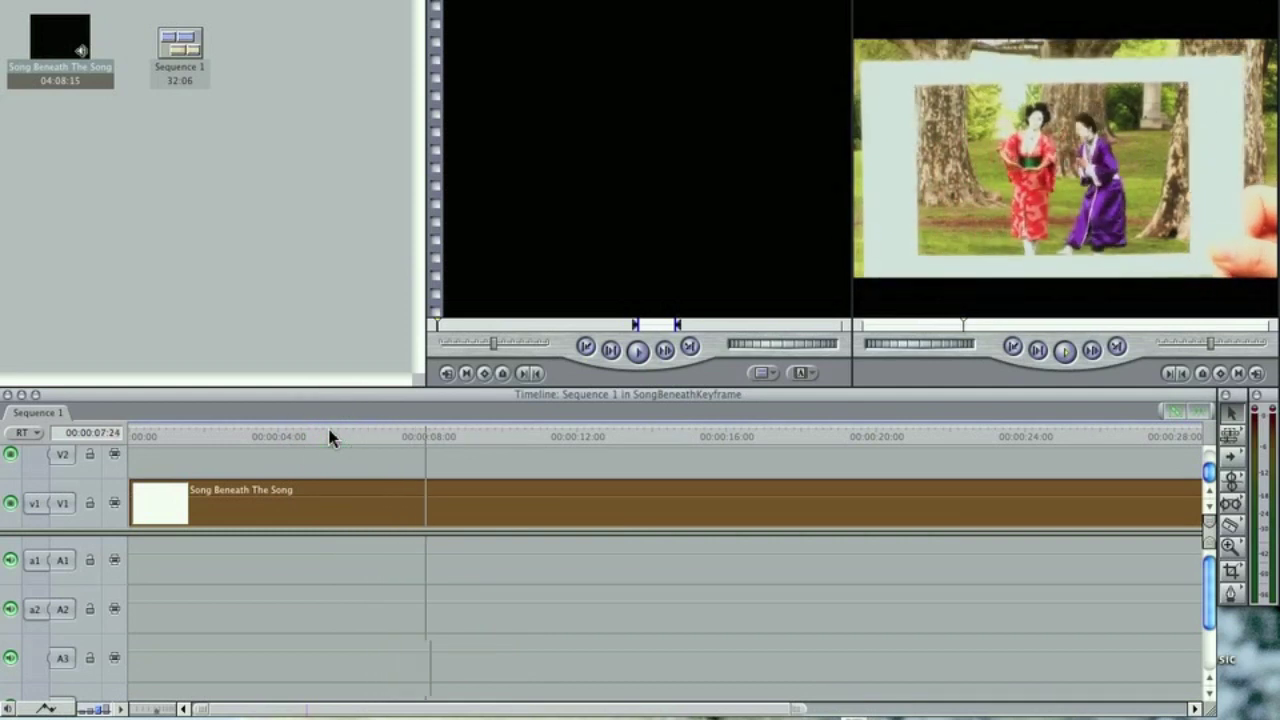
click(330, 437)
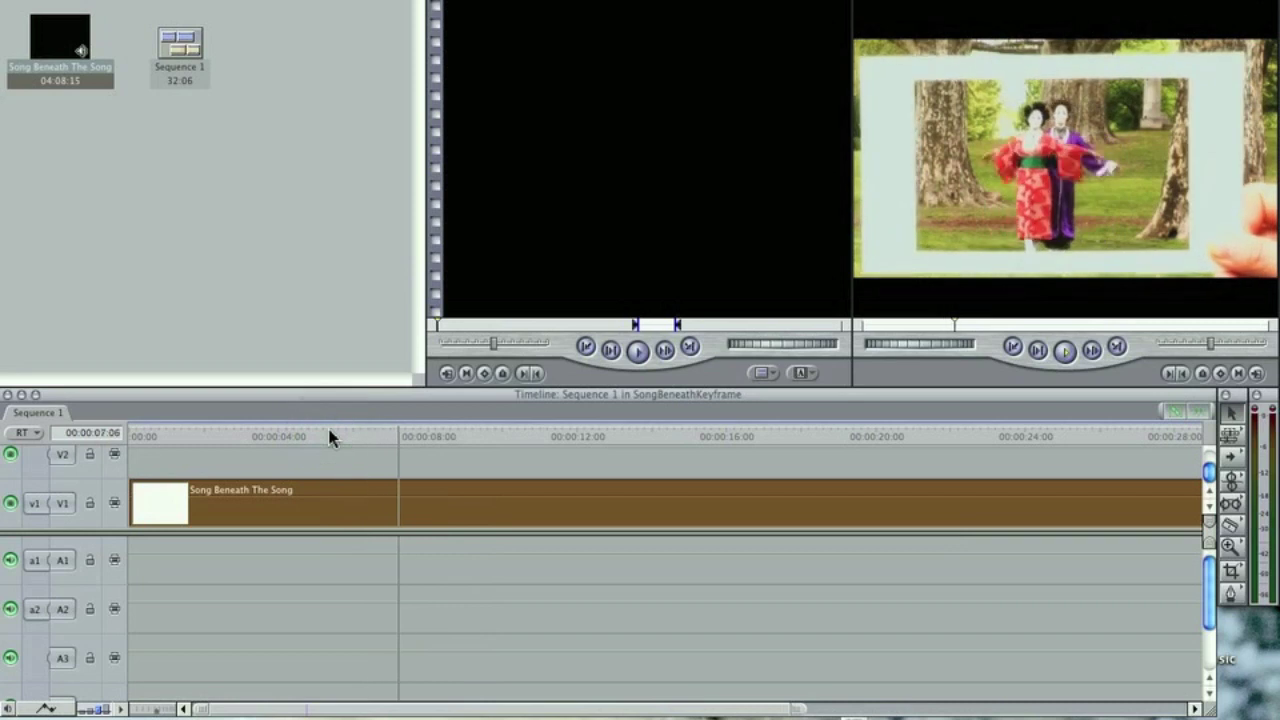
click(330, 437)
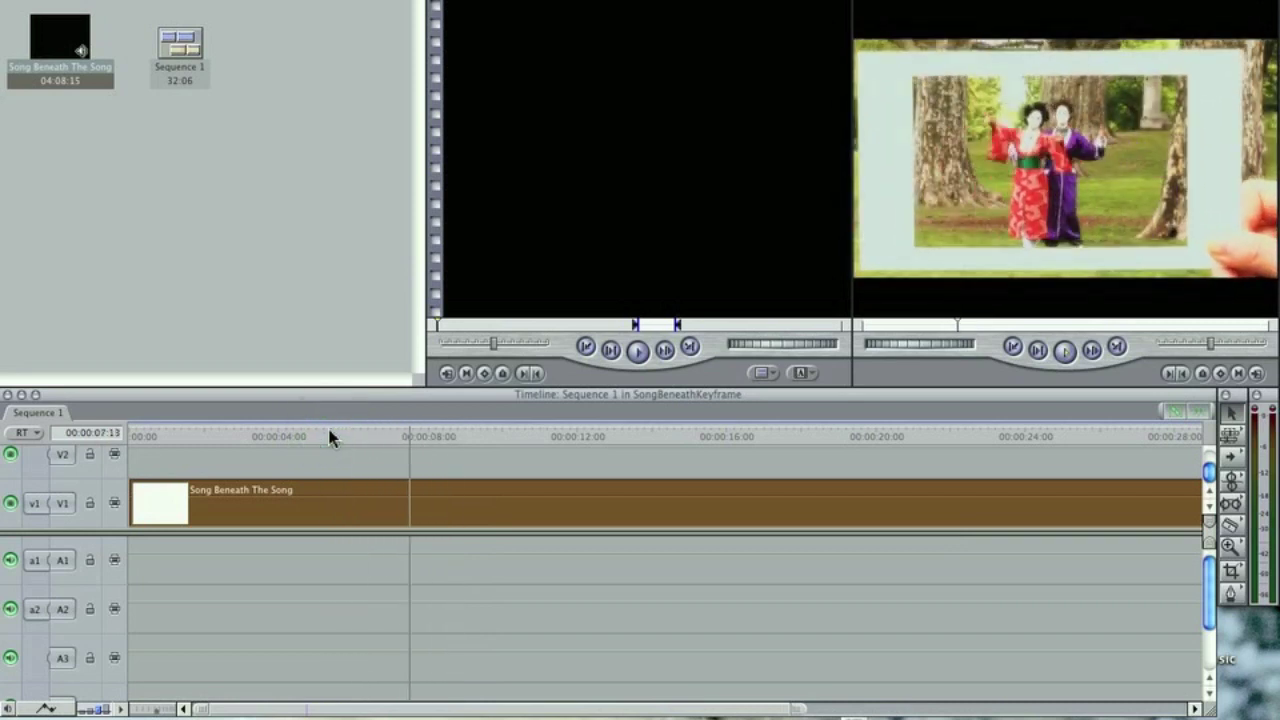
click(330, 437)
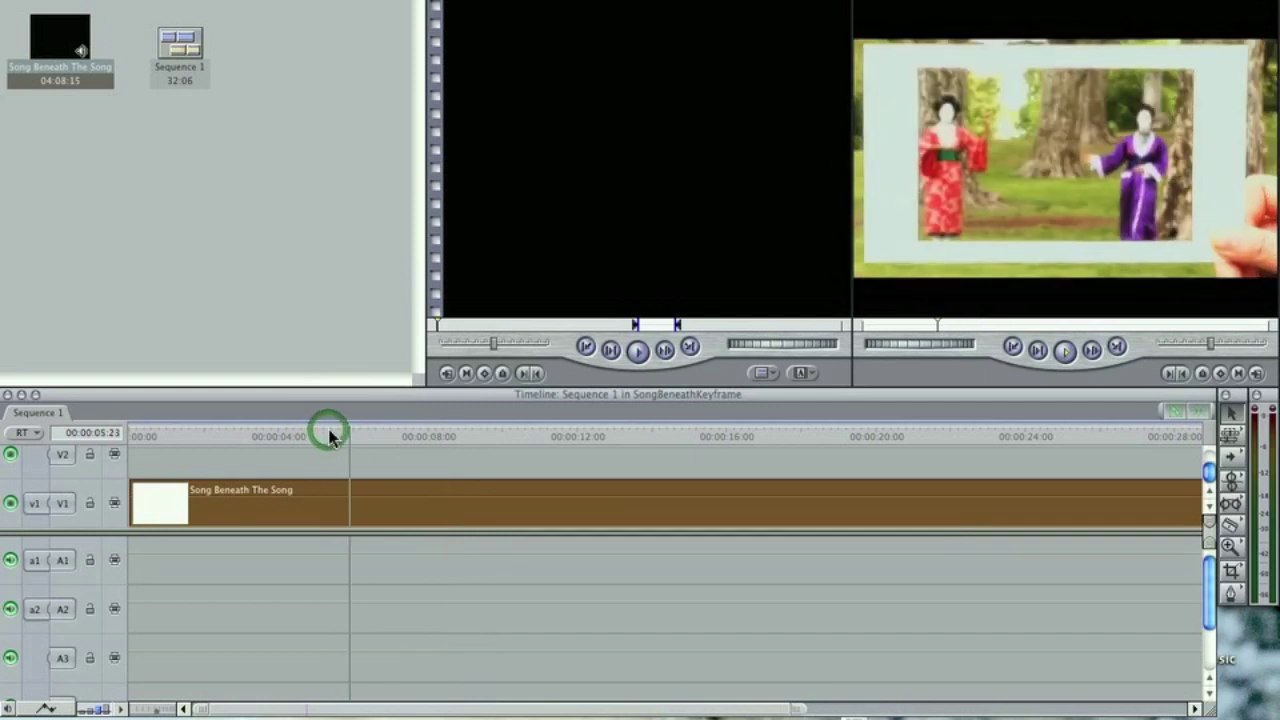
- Find the eye close-up shot change and razor-cut the V1 clip at 05:12
click(330, 437)
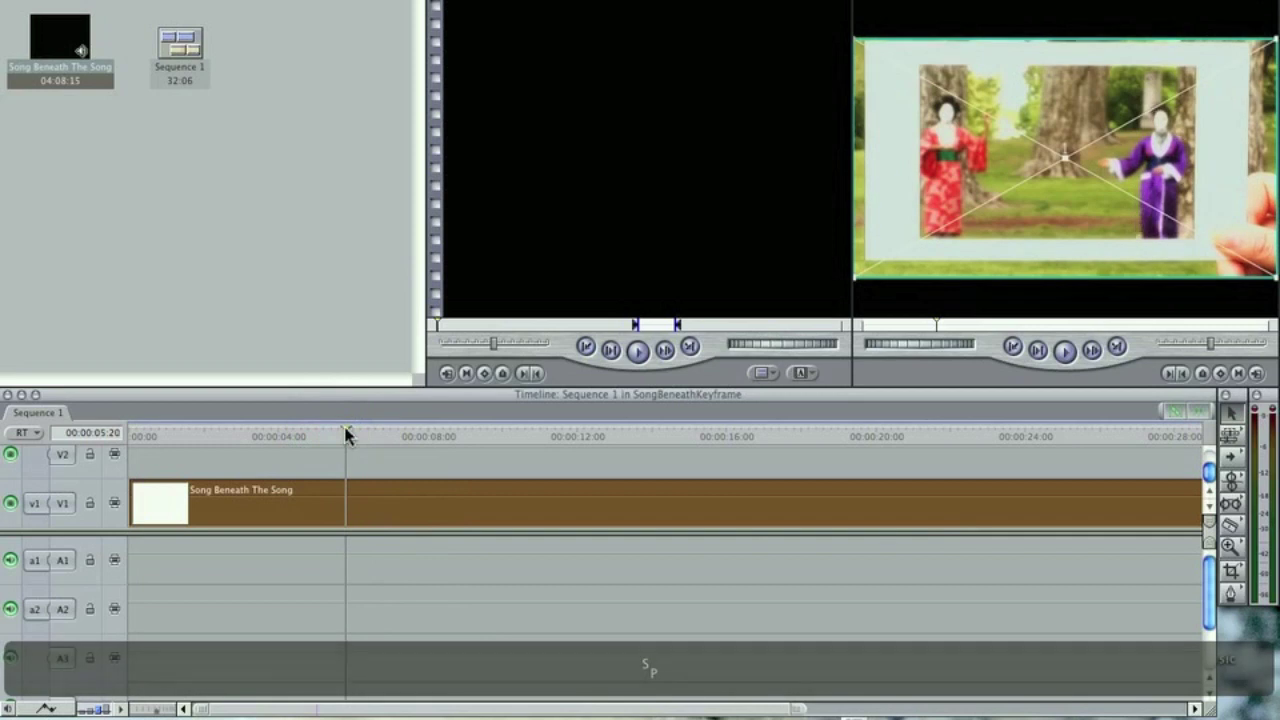
mouse_move(346, 437)
mouse_down()
mouse_move(320, 437)
mouse_move(365, 434)
mouse_move(346, 433)
mouse_up()
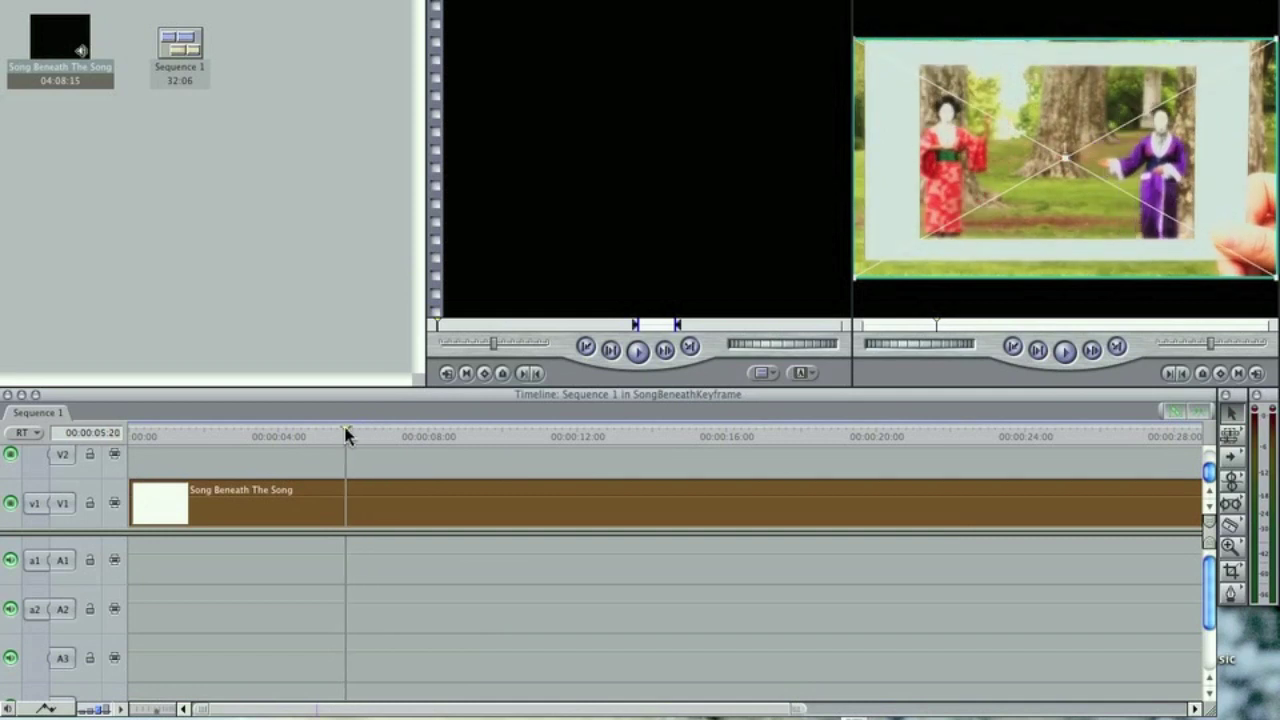
key(Left)
key(Left)
key(Left)
key(Left)
key(Left)
key(Left)
key(Left)
key(Left)
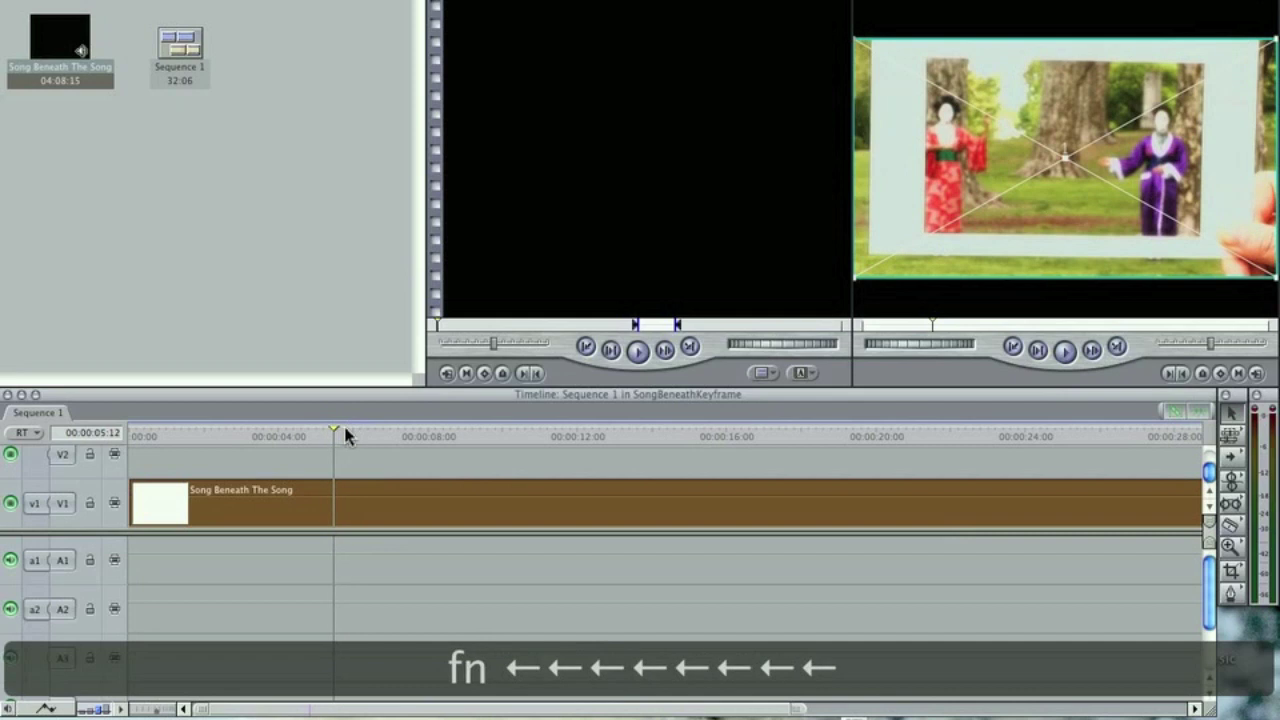
key(Left)
key(Right)
key(Left)
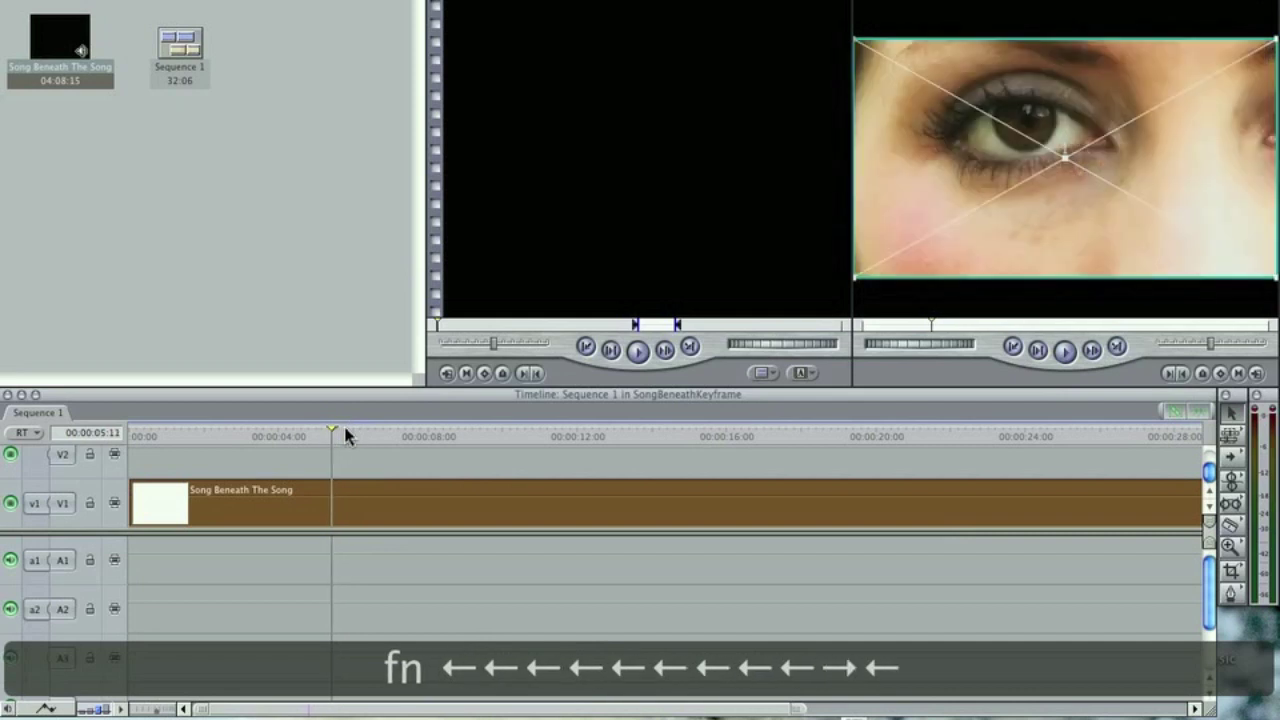
key(Right)
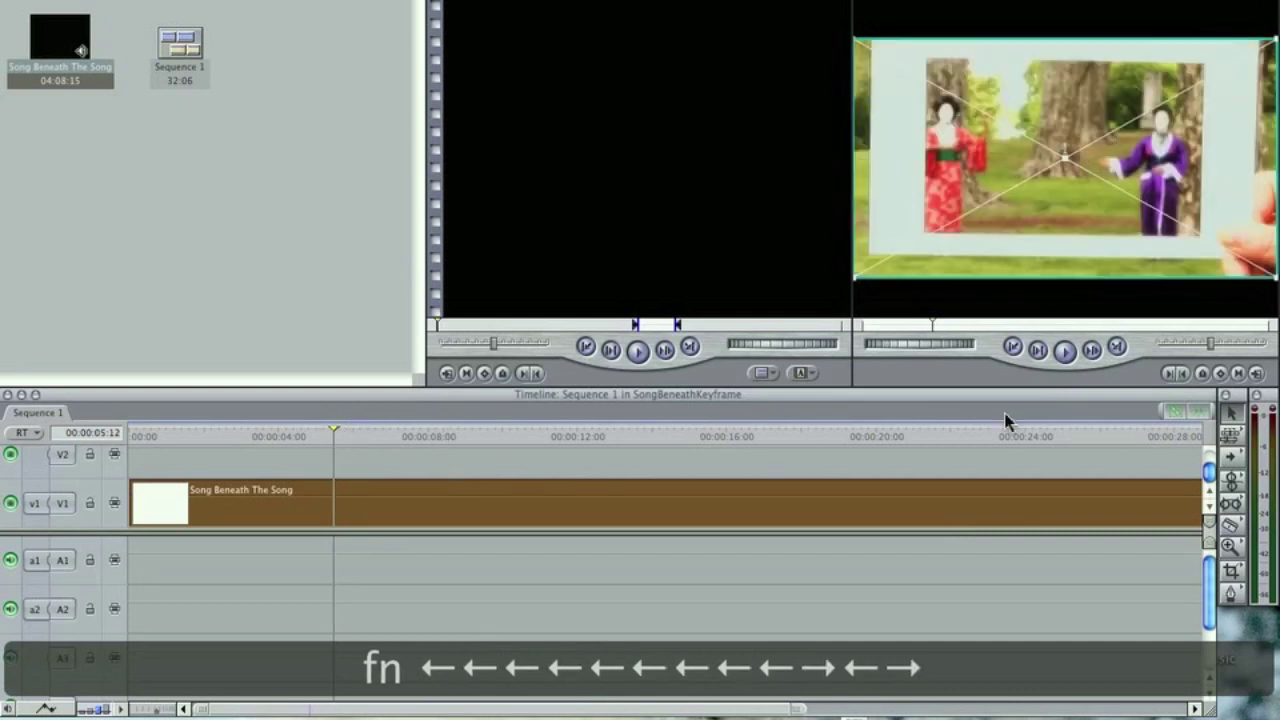
click(1232, 522)
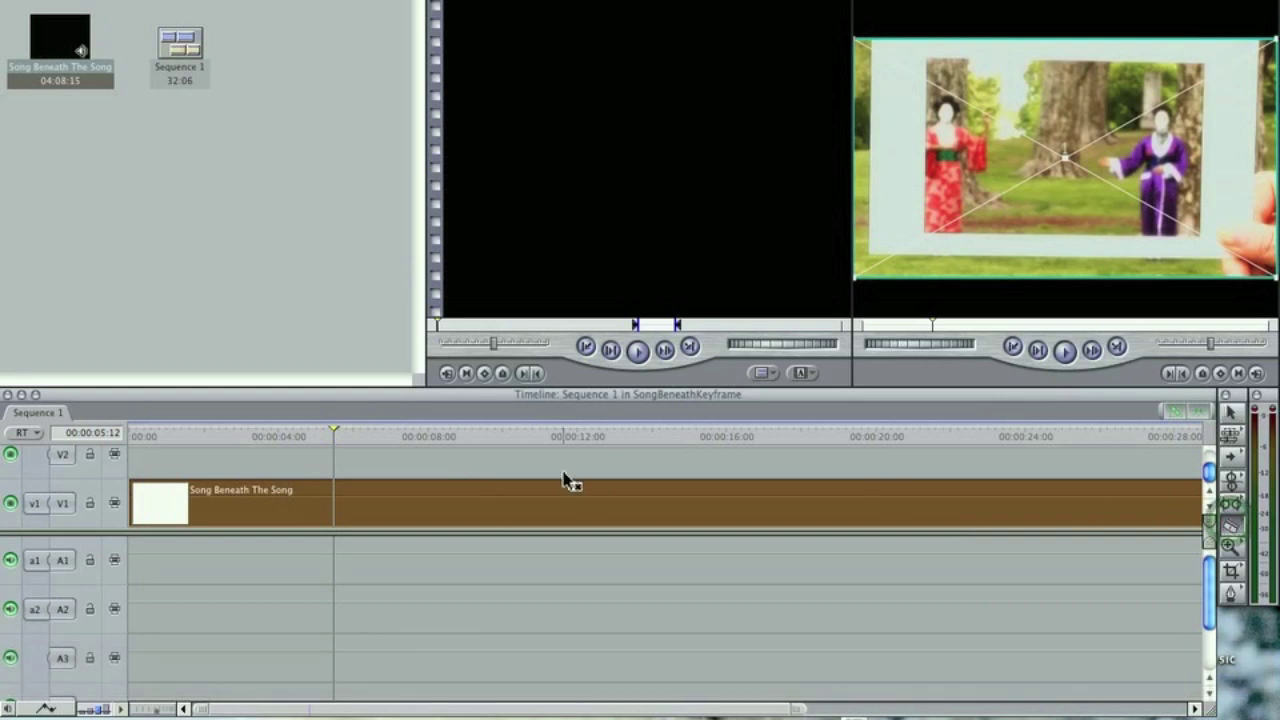
click(335, 505)
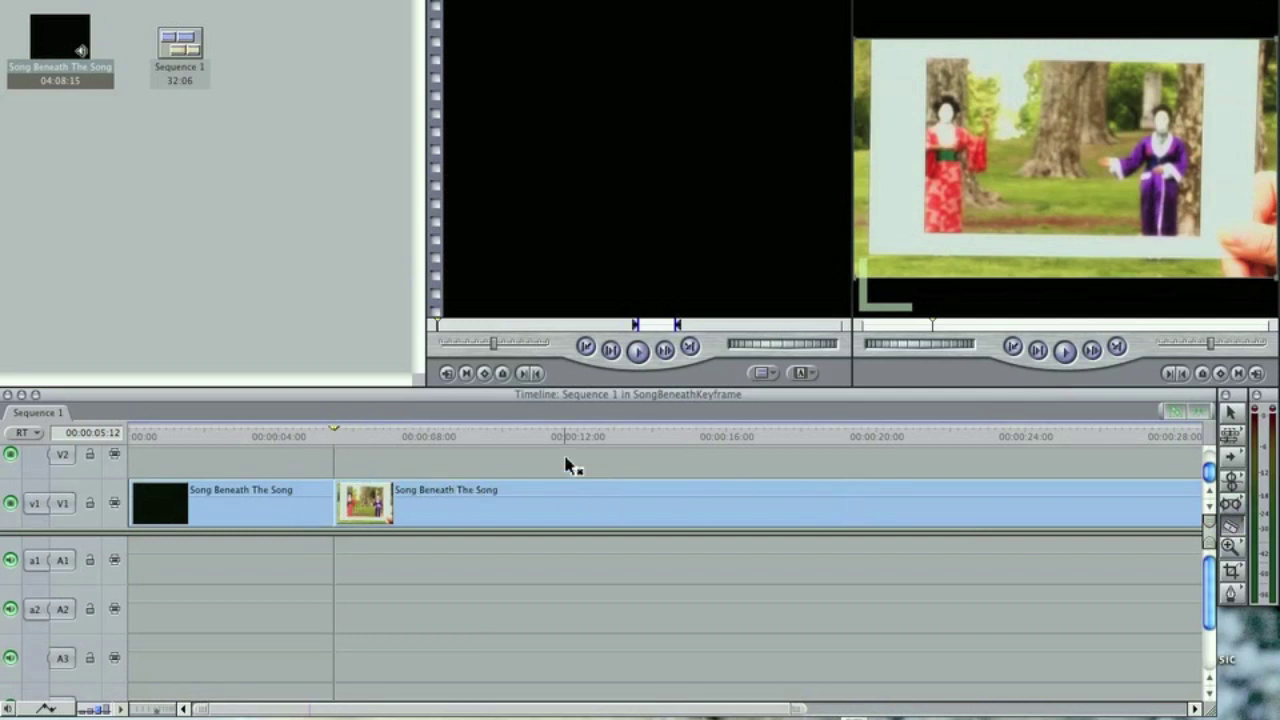
- Cut the clip again at 00:00:08:20, then return to the Selection tool
key(space)
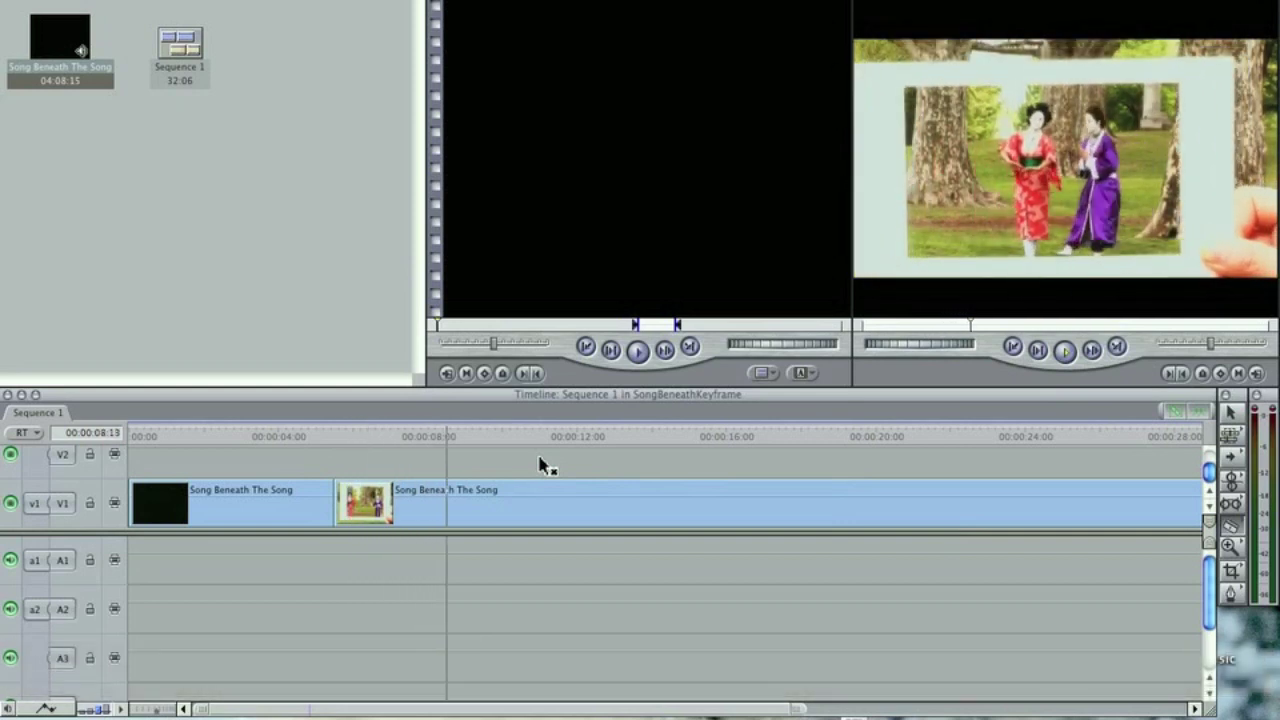
key(space)
key(Left)
key(Left)
key(Left)
key(Left)
key(Left)
key(Left)
key(Left)
key(Left)
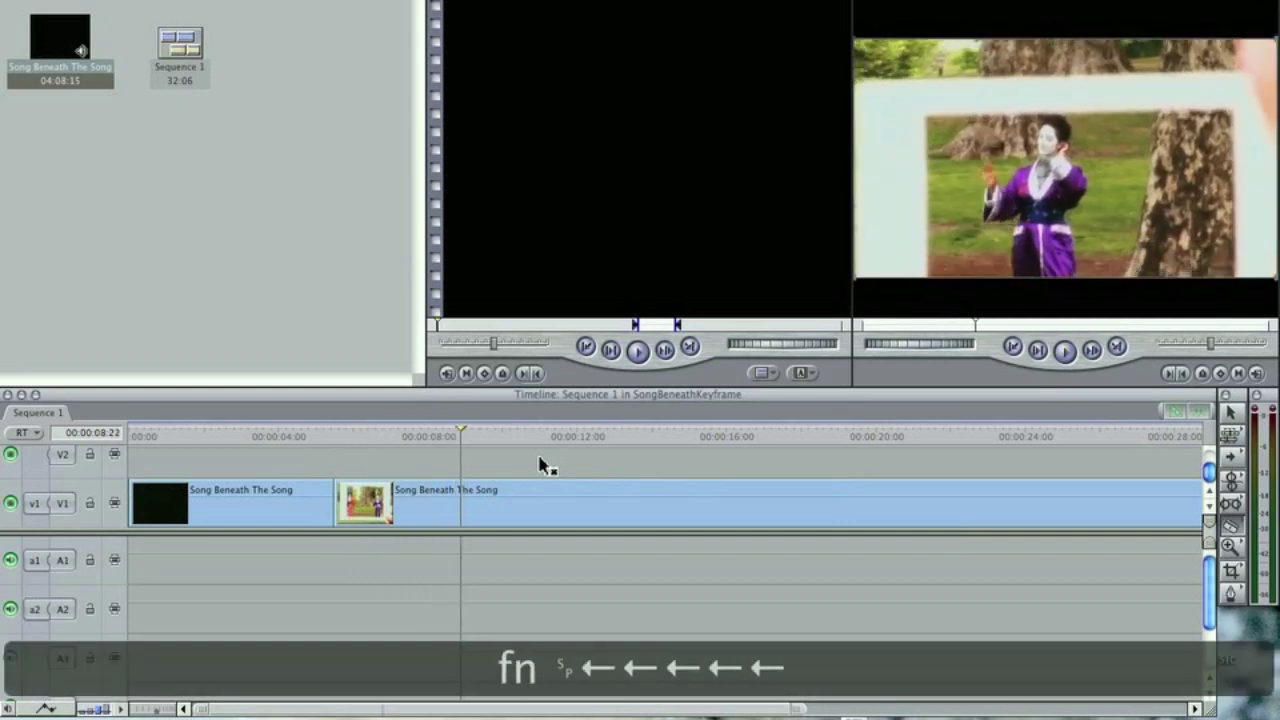
key(Right)
key(Right)
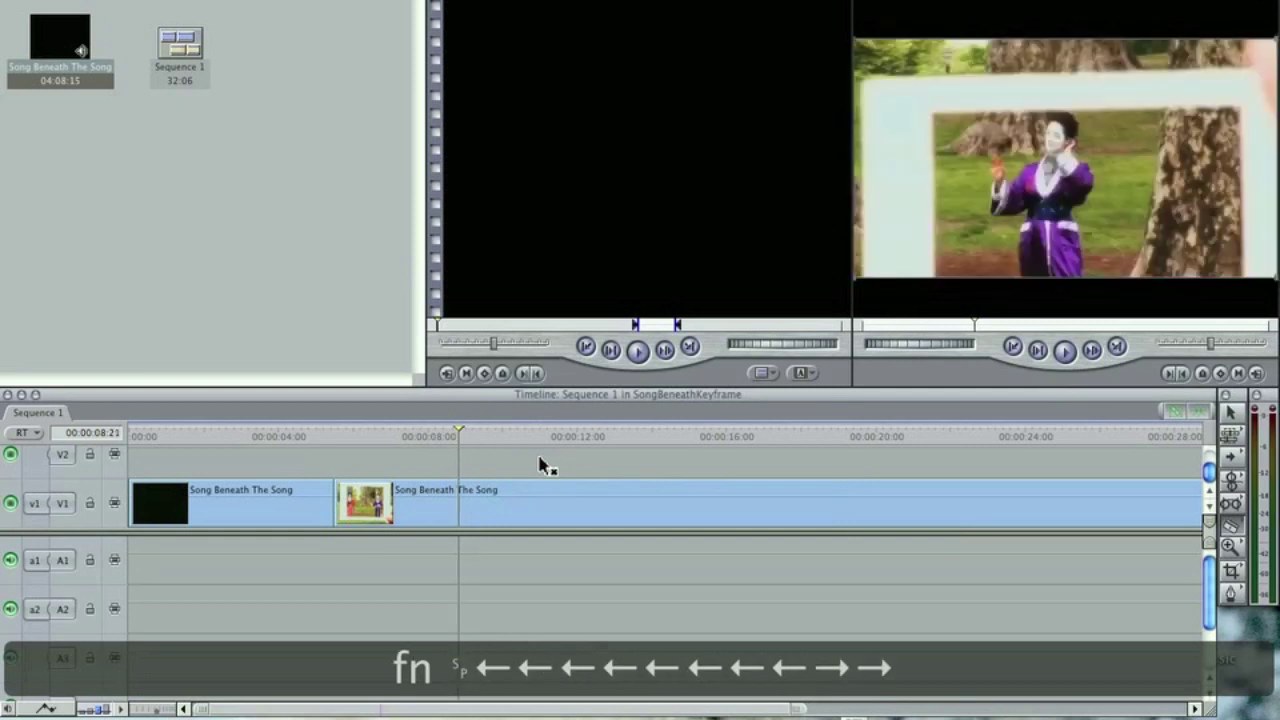
key(Left)
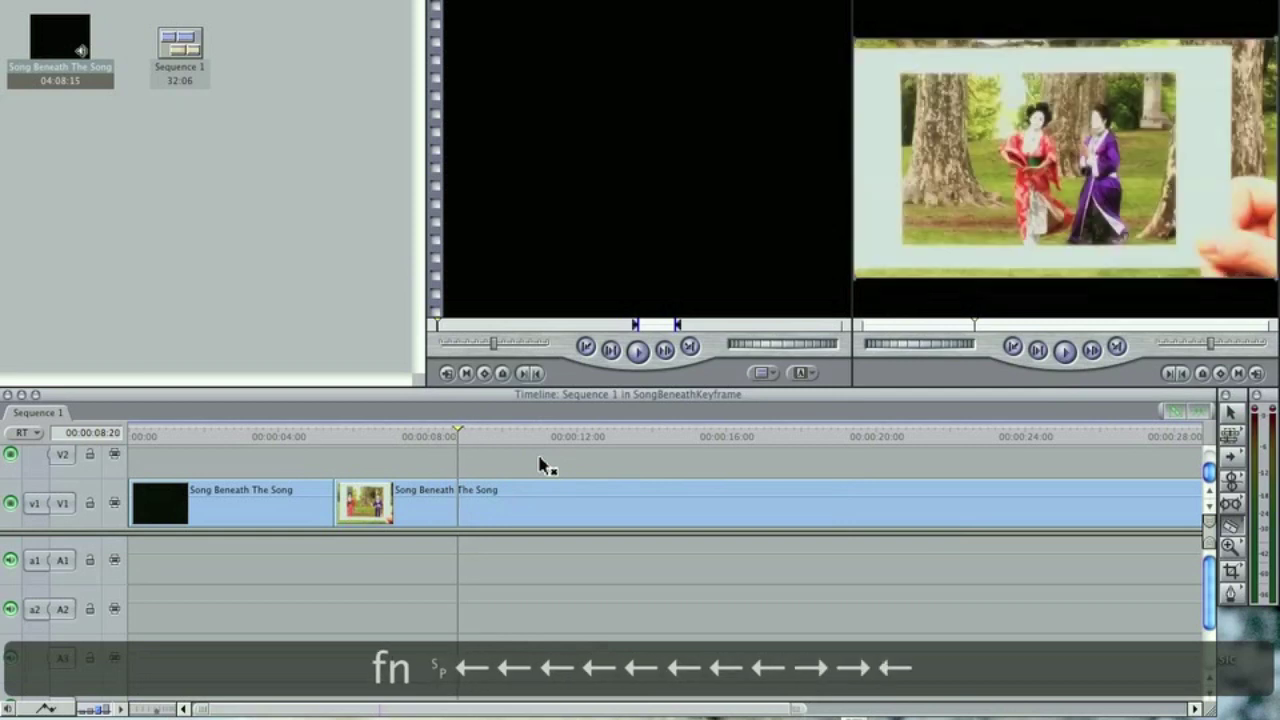
click(458, 502)
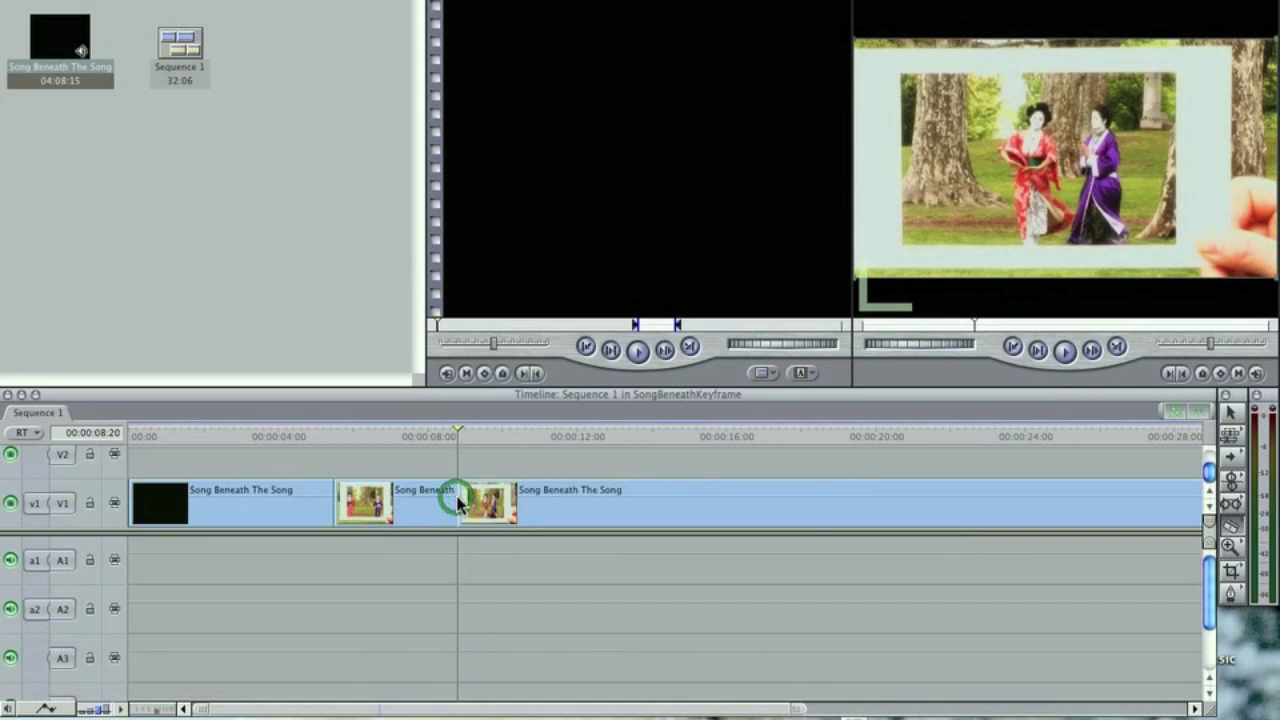
click(1231, 414)
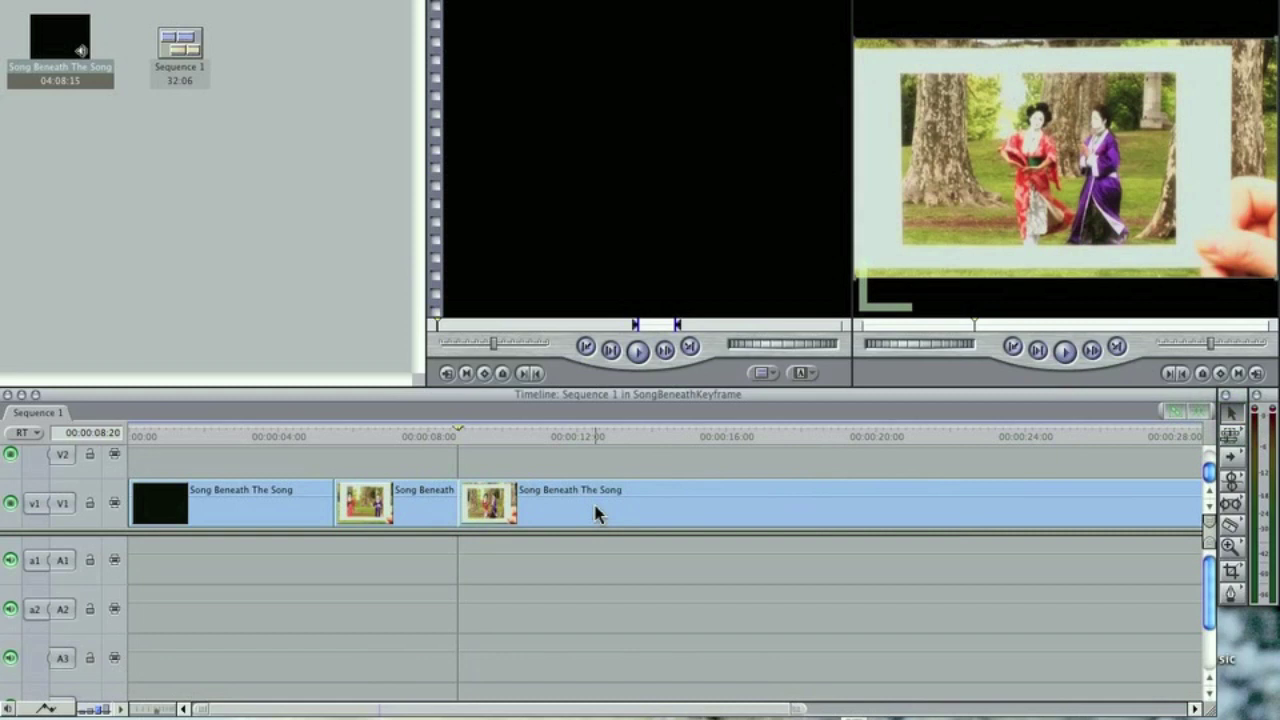
- Slide the last piece later and move the middle piece up onto V2, leaving a V1 gap
drag(597, 514, 651, 508)
drag(418, 512, 446, 514)
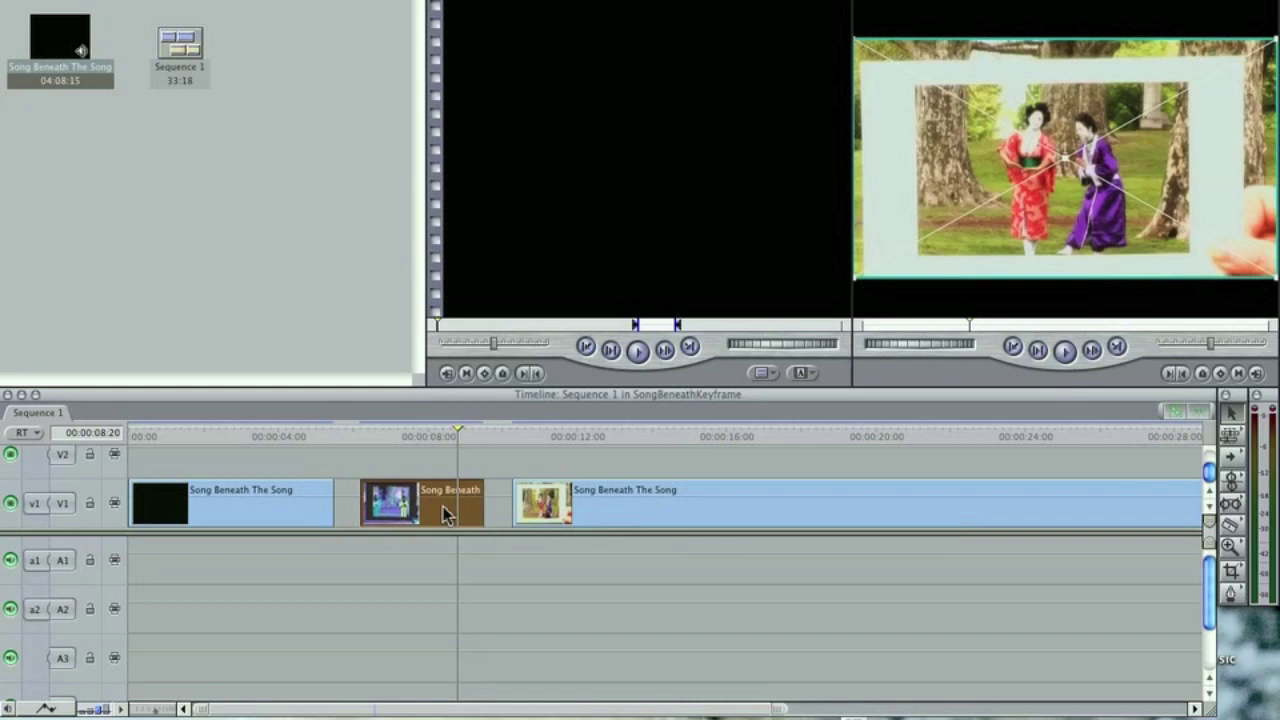
mouse_move(443, 506)
mouse_down()
mouse_move(445, 470)
mouse_move(445, 481)
mouse_up()
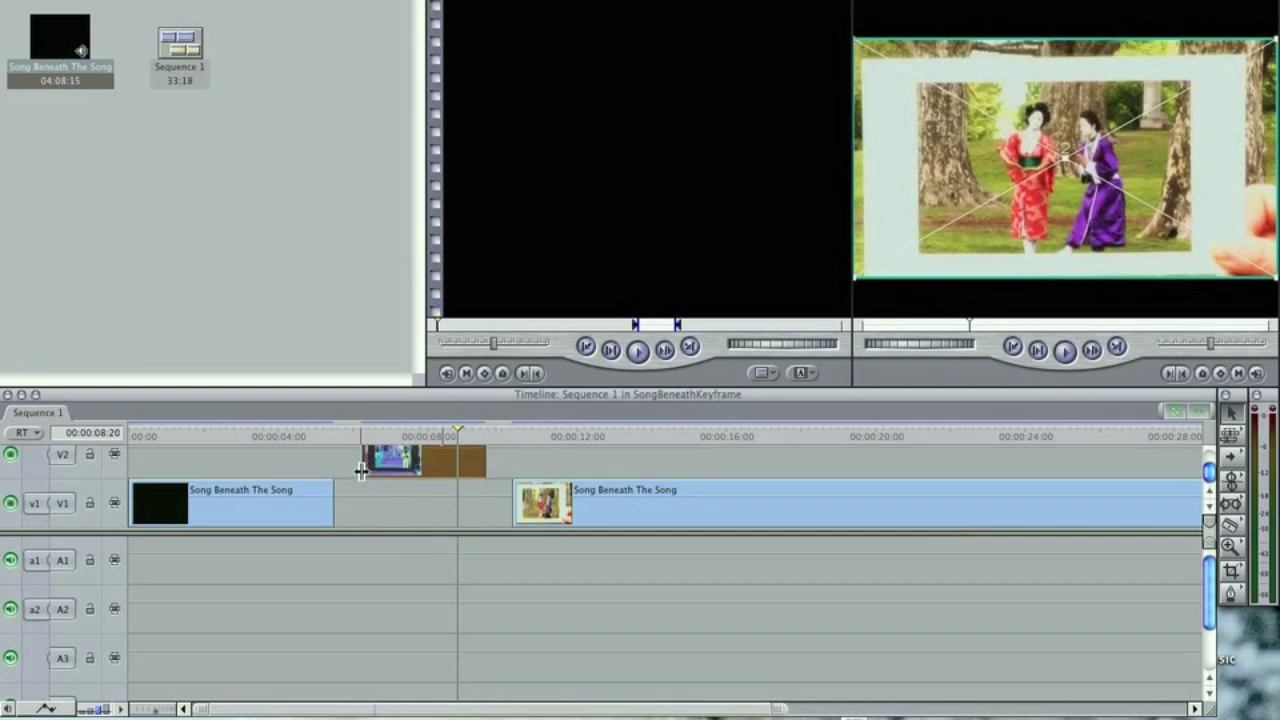
- Park the playhead on the V2 clip's first frame at 00:00:06:06
key(Left)
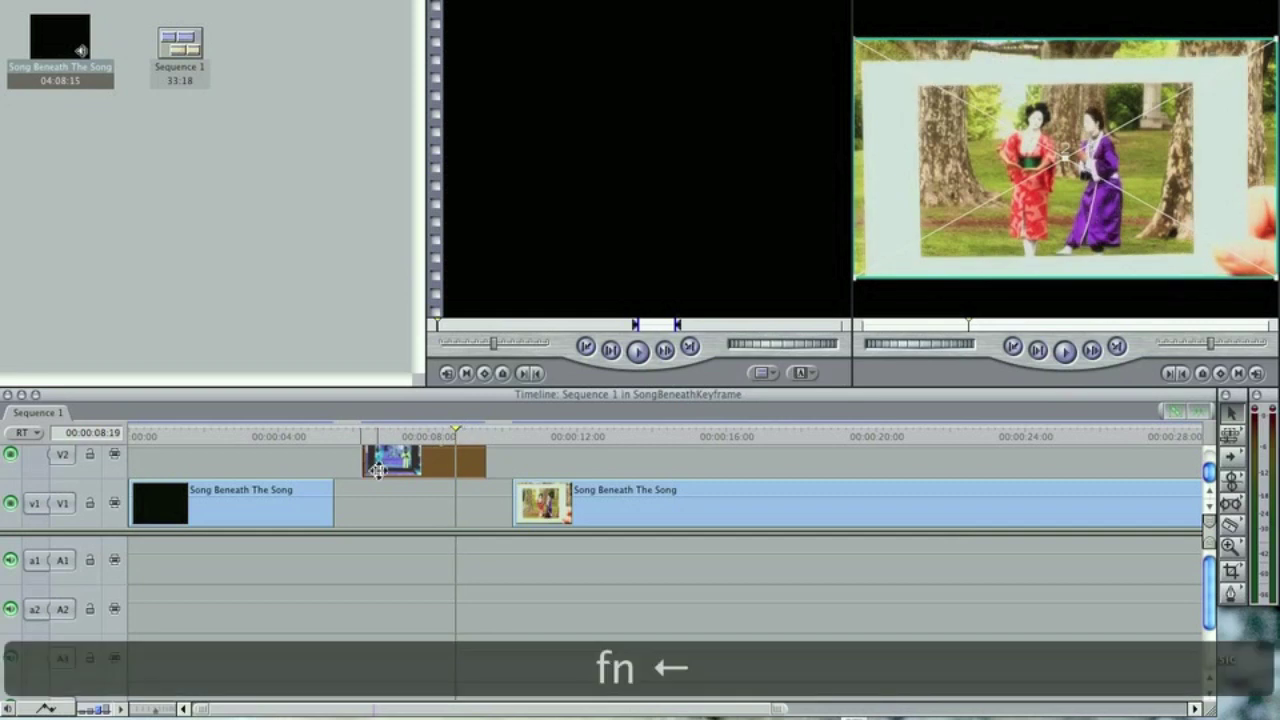
click(375, 458)
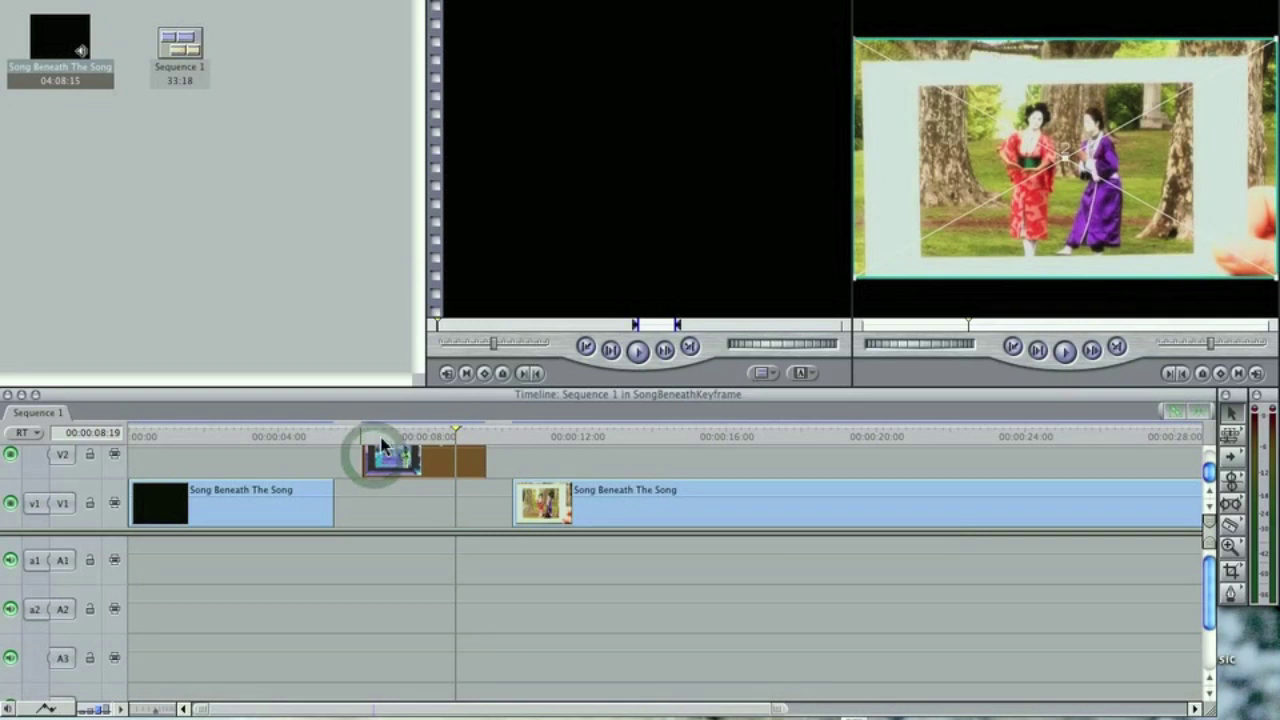
click(370, 437)
key(Left)
key(Left)
key(Left)
key(Left)
key(Left)
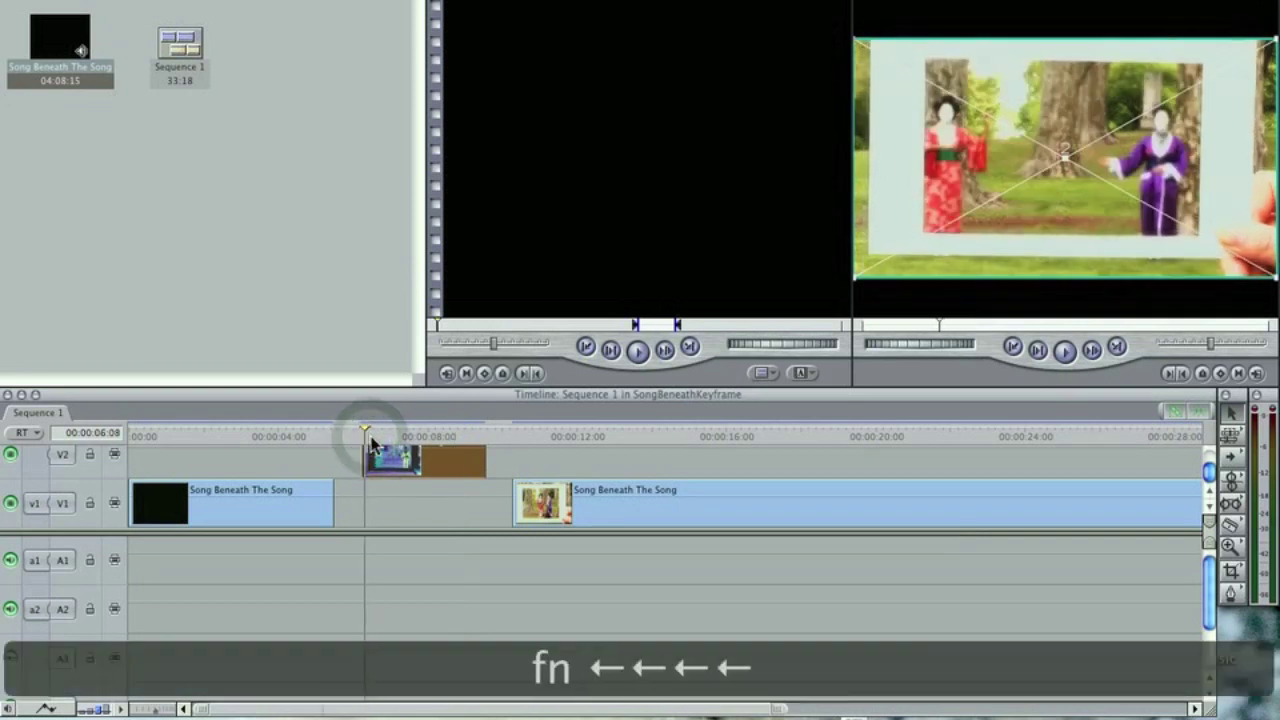
key(Left)
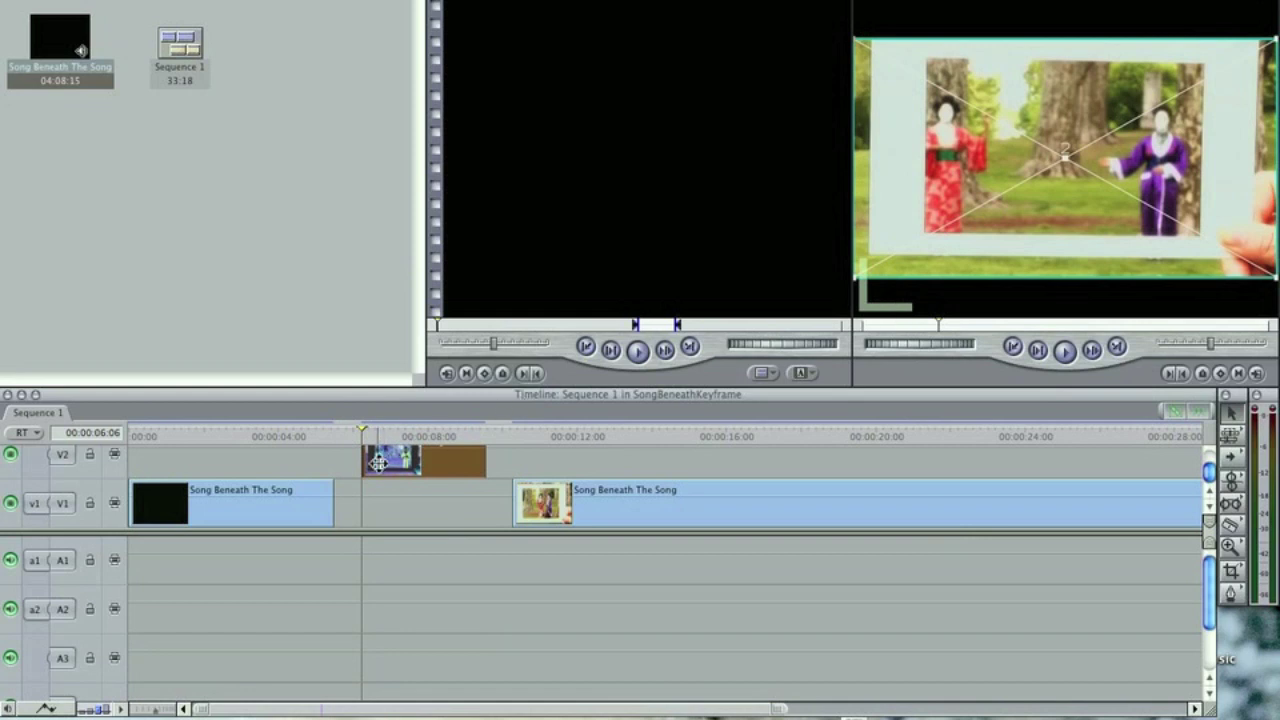
- Open the V2 clip in the Viewer, float its Motion tab separately, and show Video
double_click(444, 462)
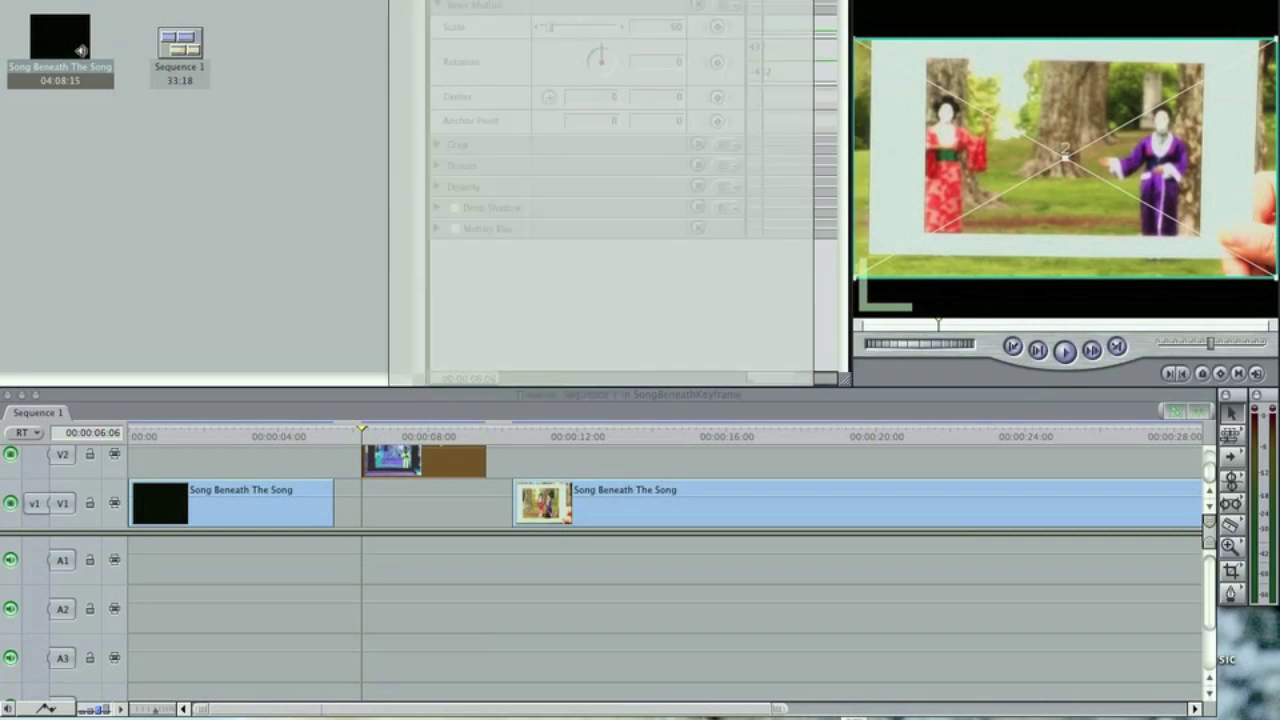
drag(237, 1, 130, 1)
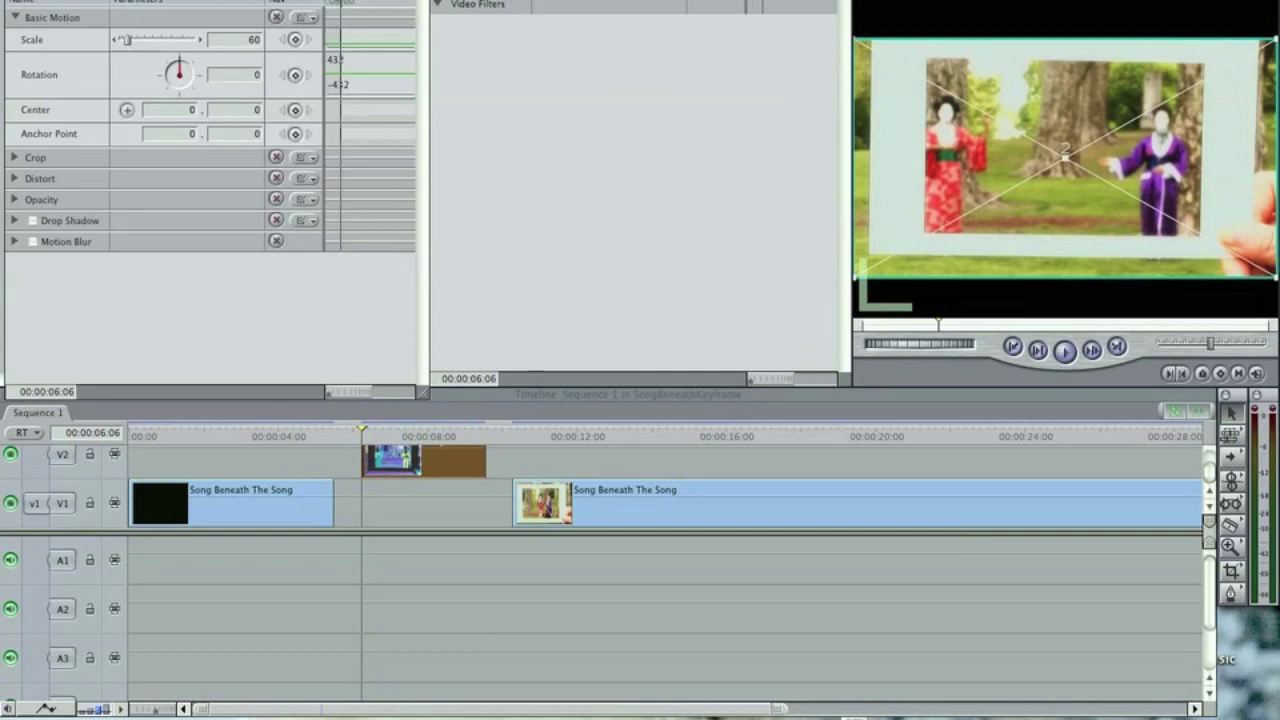
click(449, 27)
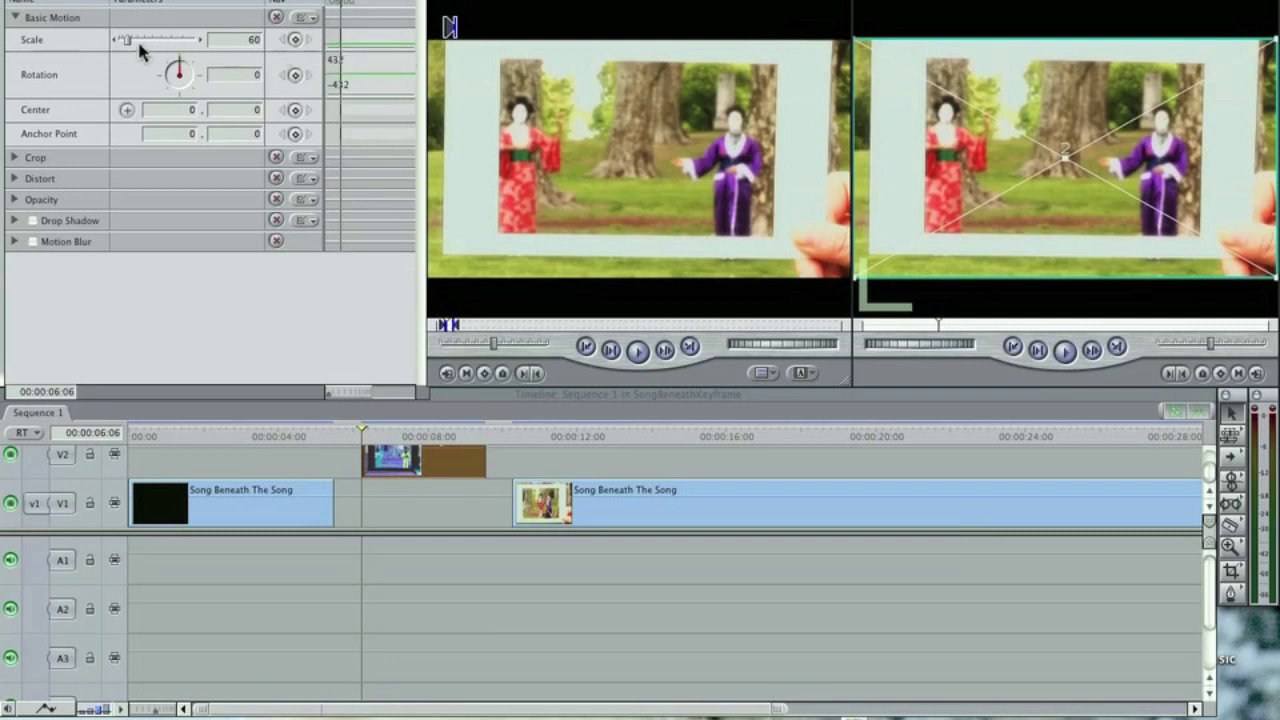
- Keyframe the V2 clip's Scale at 60 on 00:00:06:06 and 145 on 00:00:07:15
click(295, 41)
click(296, 41)
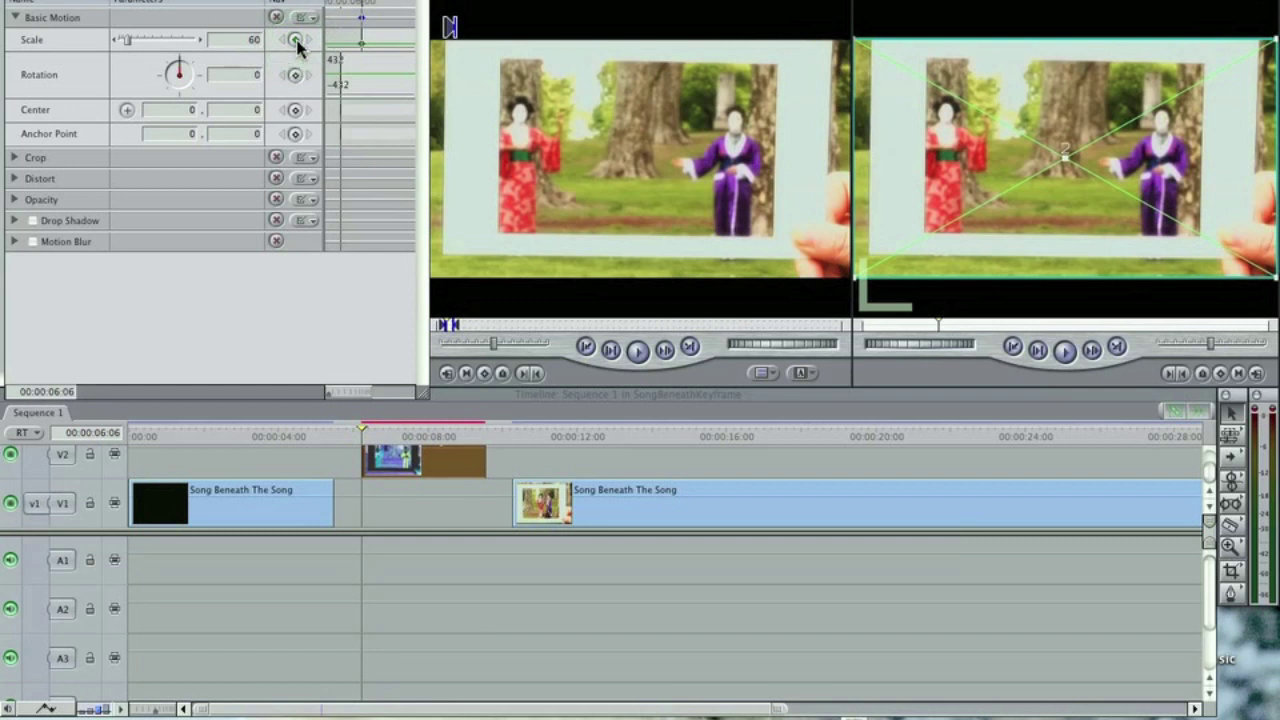
click(296, 41)
click(296, 41)
drag(366, 433, 417, 433)
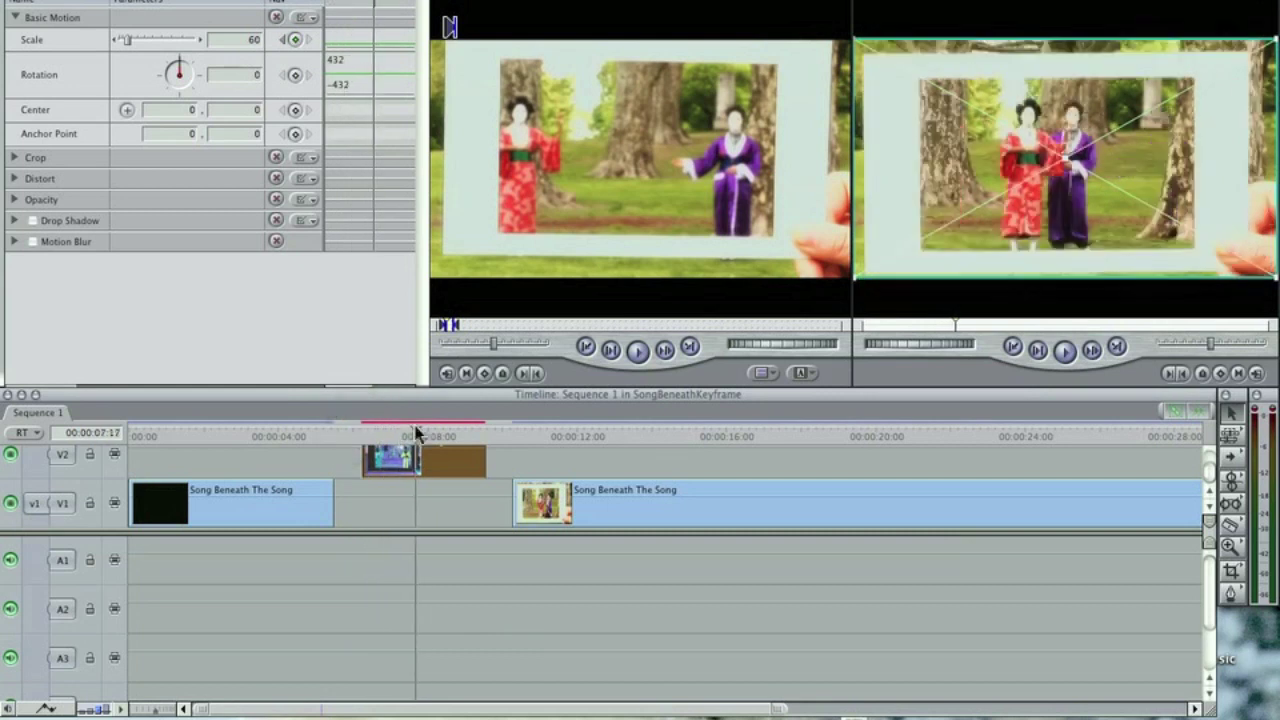
key(Left)
key(Left)
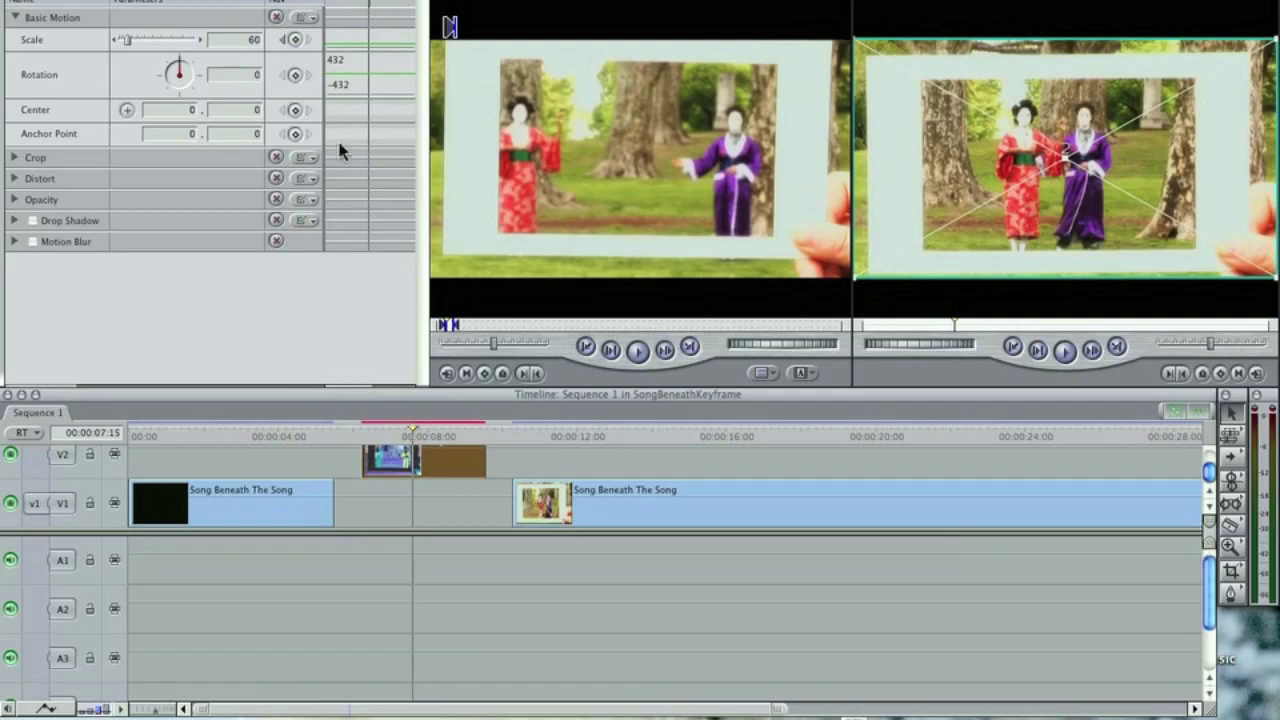
click(295, 40)
click(295, 40)
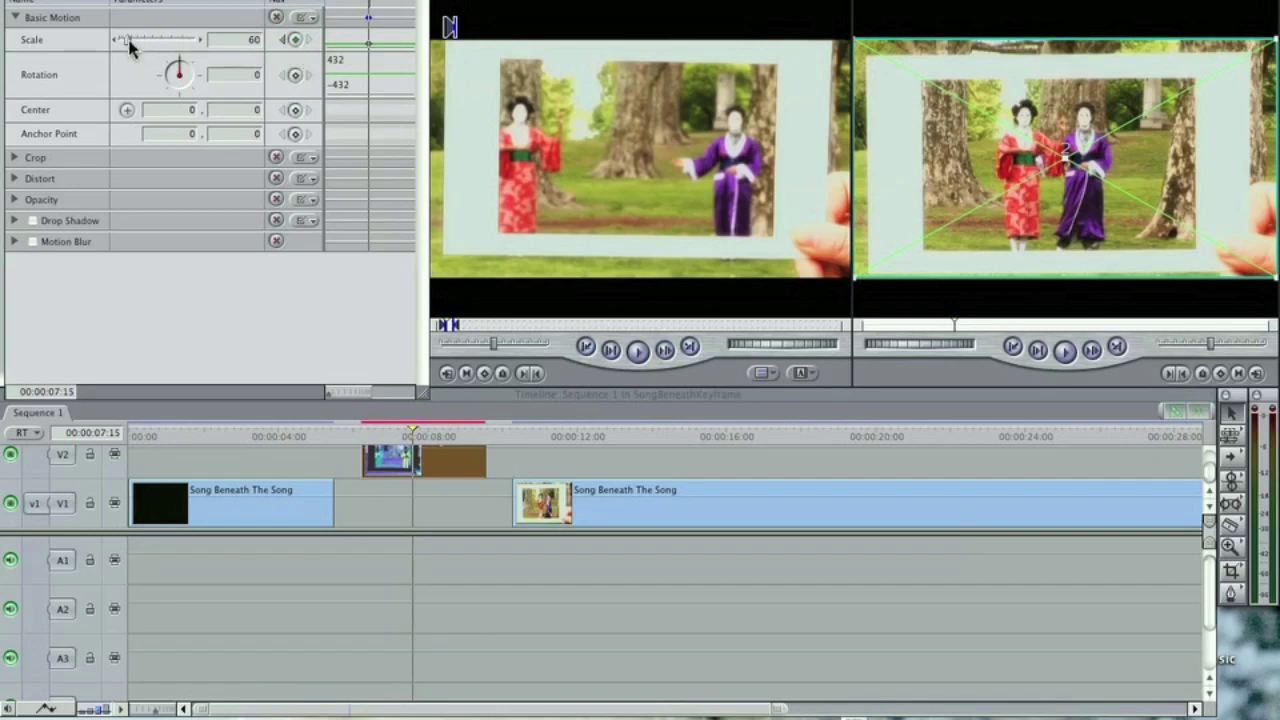
drag(129, 42, 143, 48)
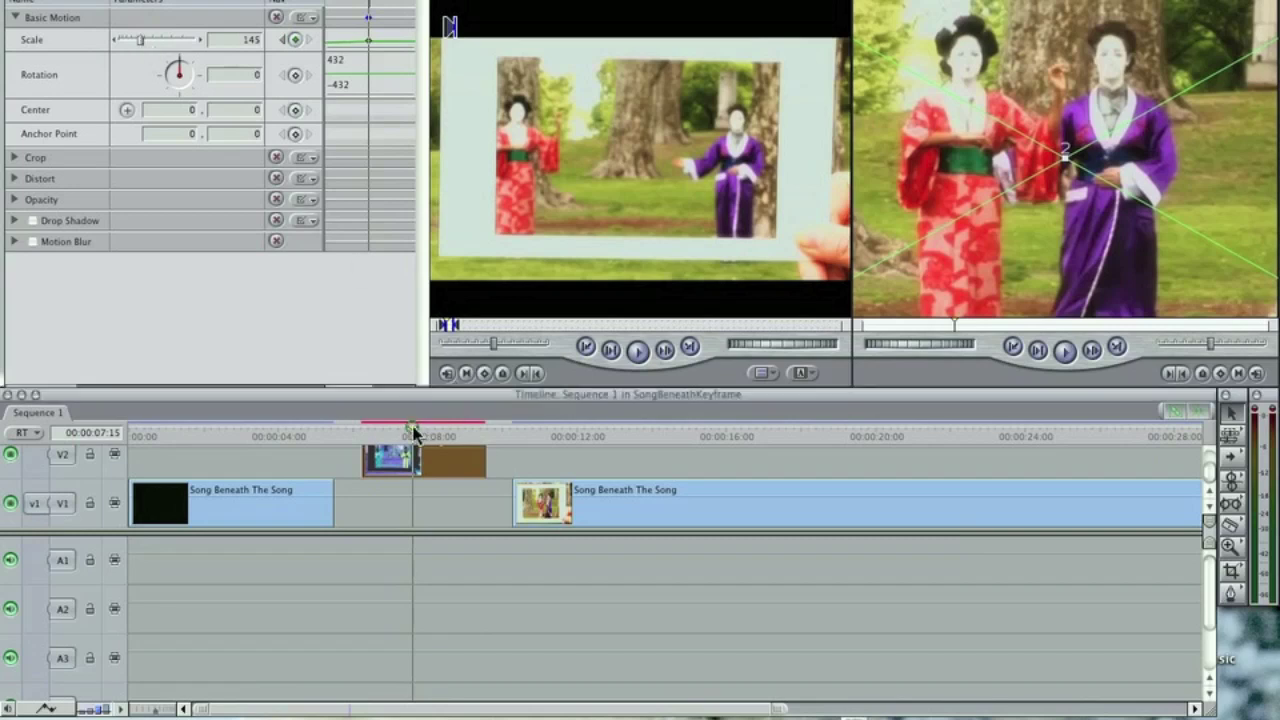
mouse_move(413, 433)
mouse_down()
mouse_move(361, 431)
mouse_move(409, 432)
mouse_up()
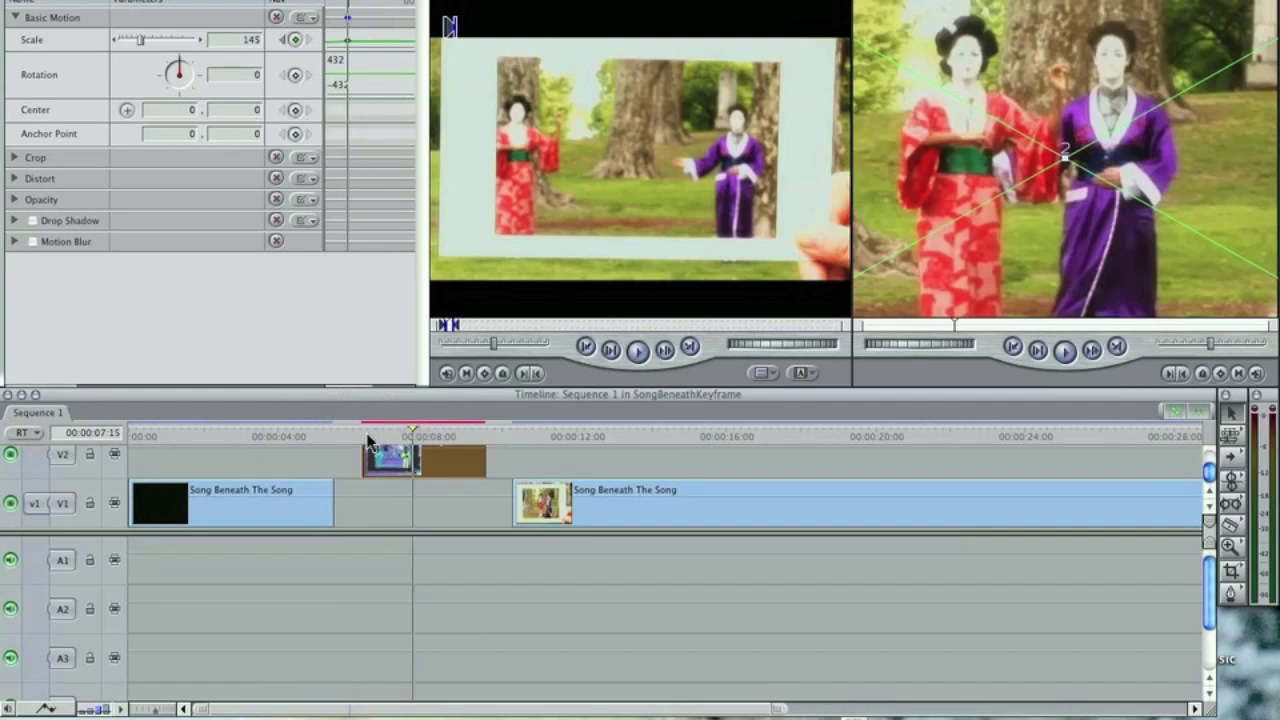
- Render the sequence and play back the V2 clip's zoom from near its start
click(367, 437)
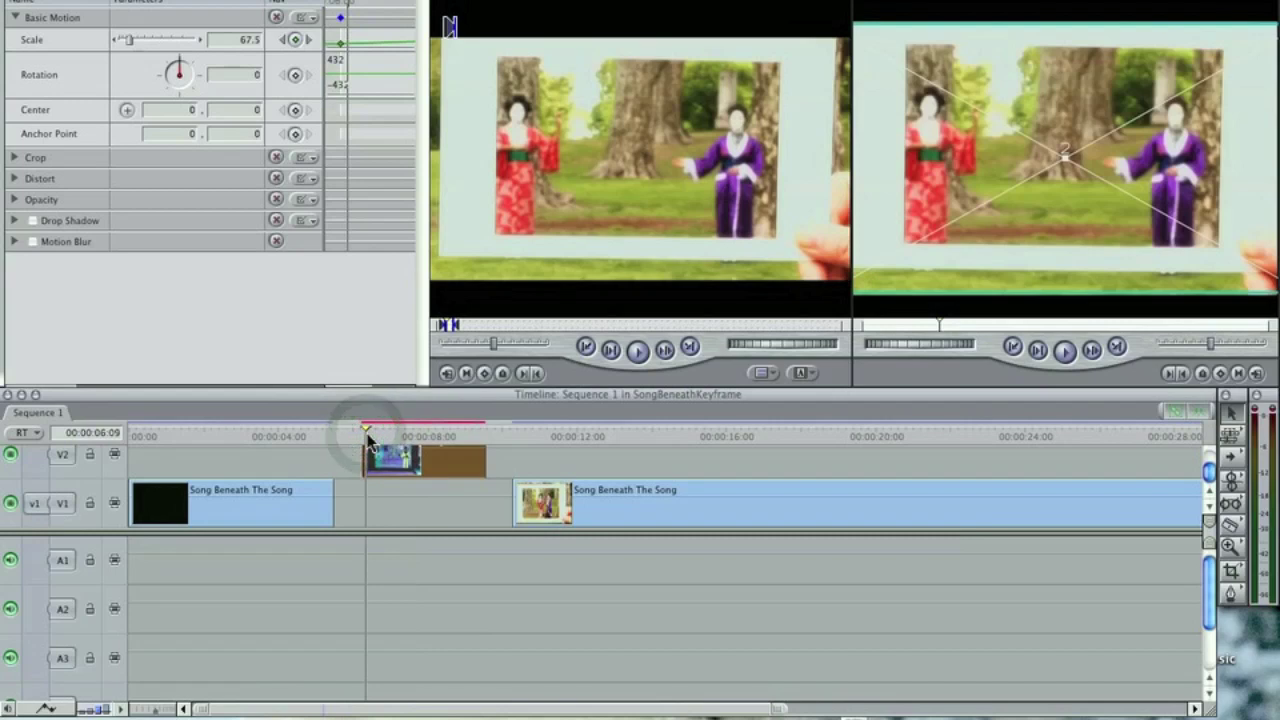
click(517, 2)
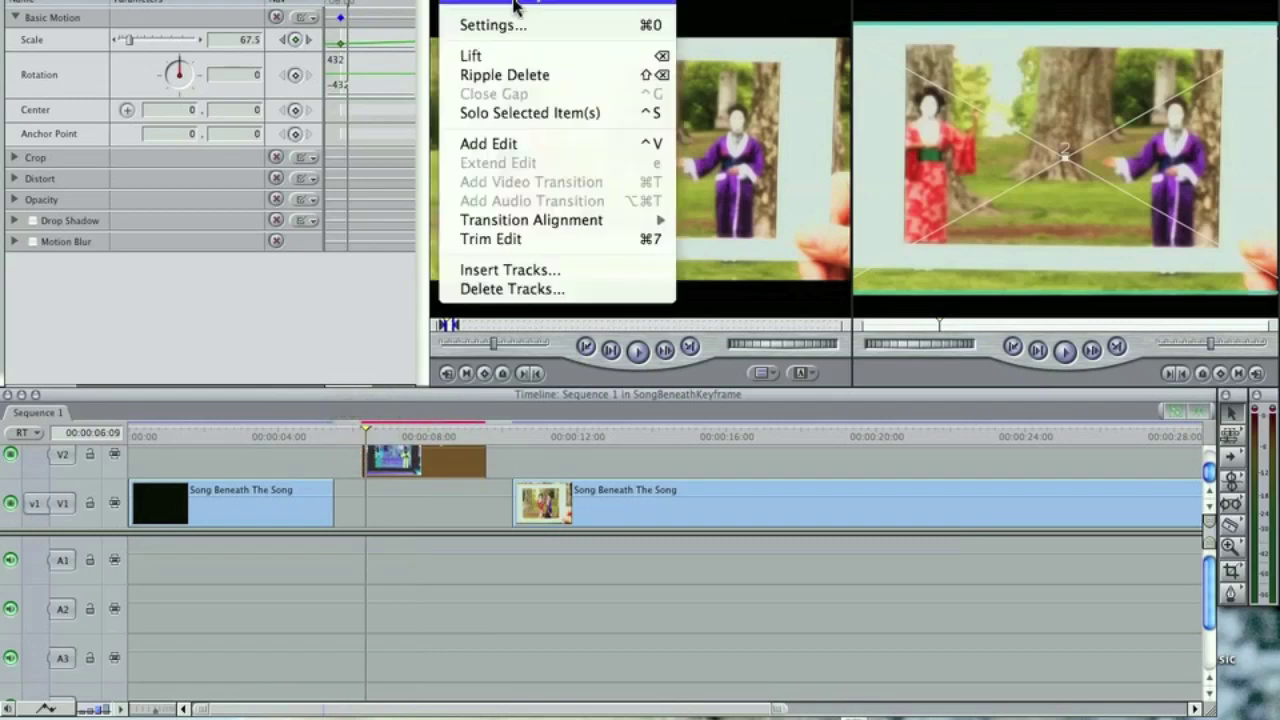
mouse_move(517, 5)
click(715, 5)
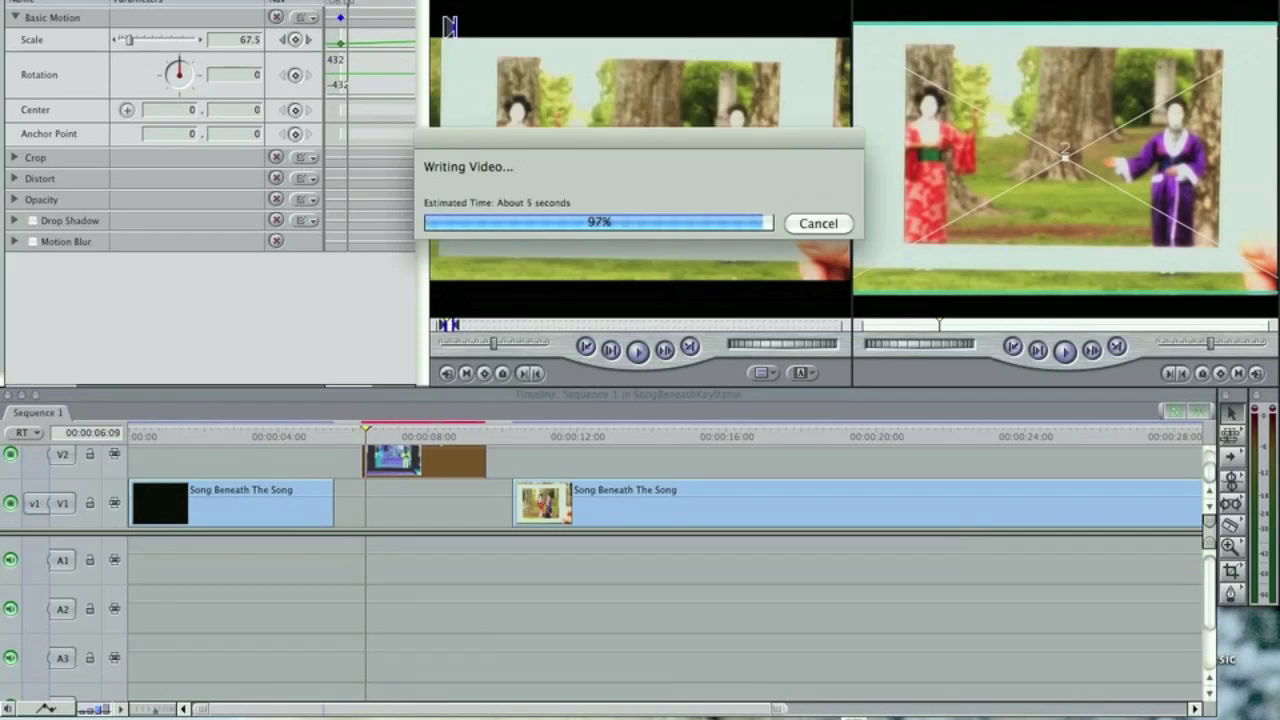
click(356, 438)
key(space)
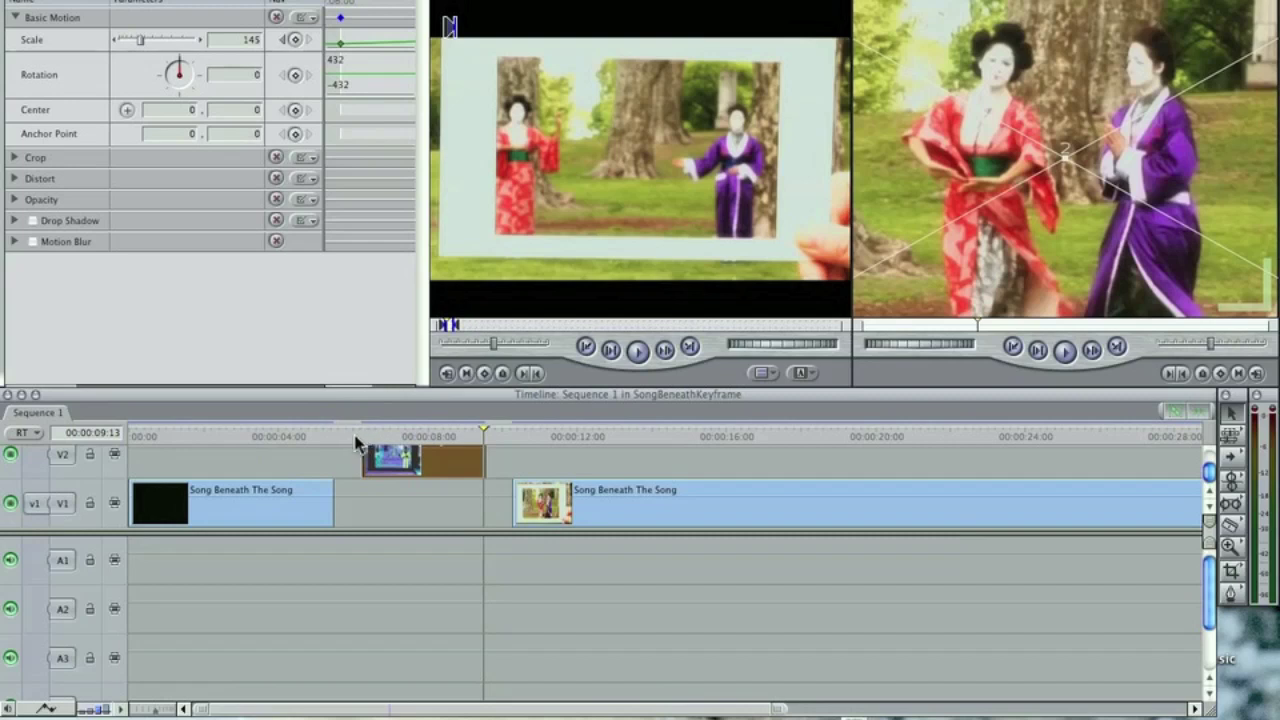
- Add a Rotation keyframe at 00:00:09:13 and tilt the V2 clip to 15 degrees
click(355, 440)
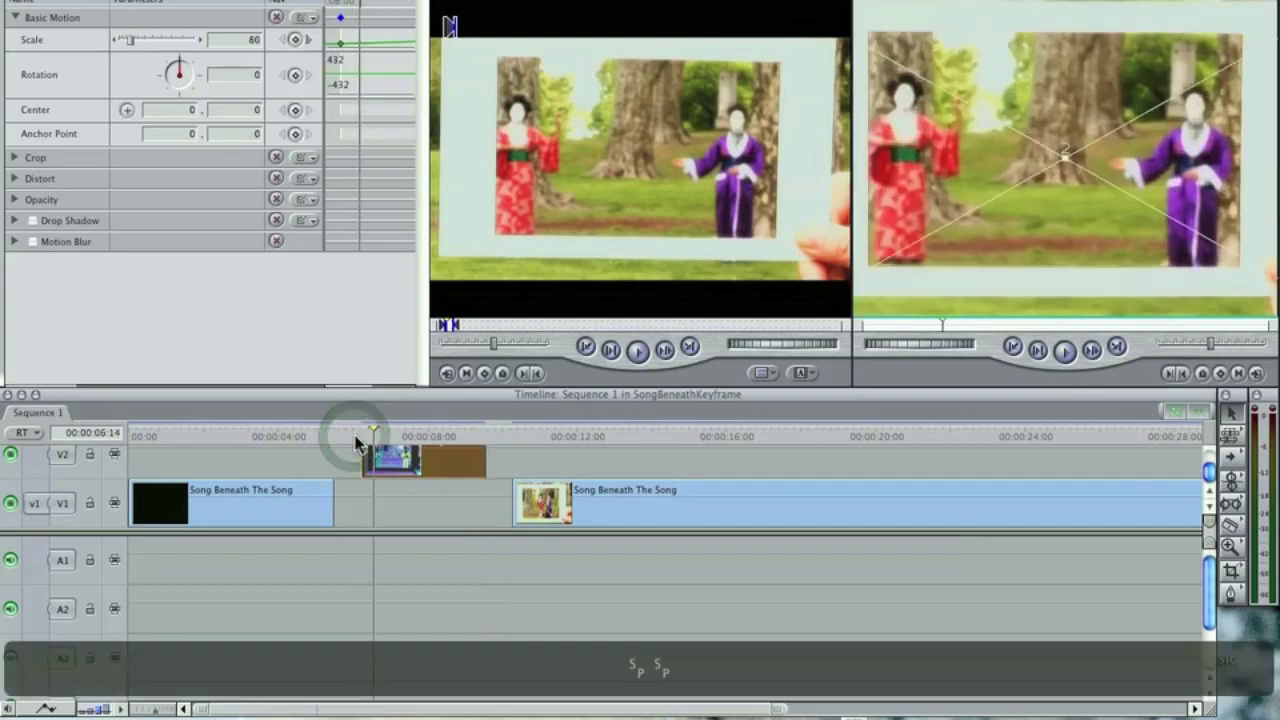
key(Left)
key(Left)
key(Left)
key(Left)
key(Left)
key(Left)
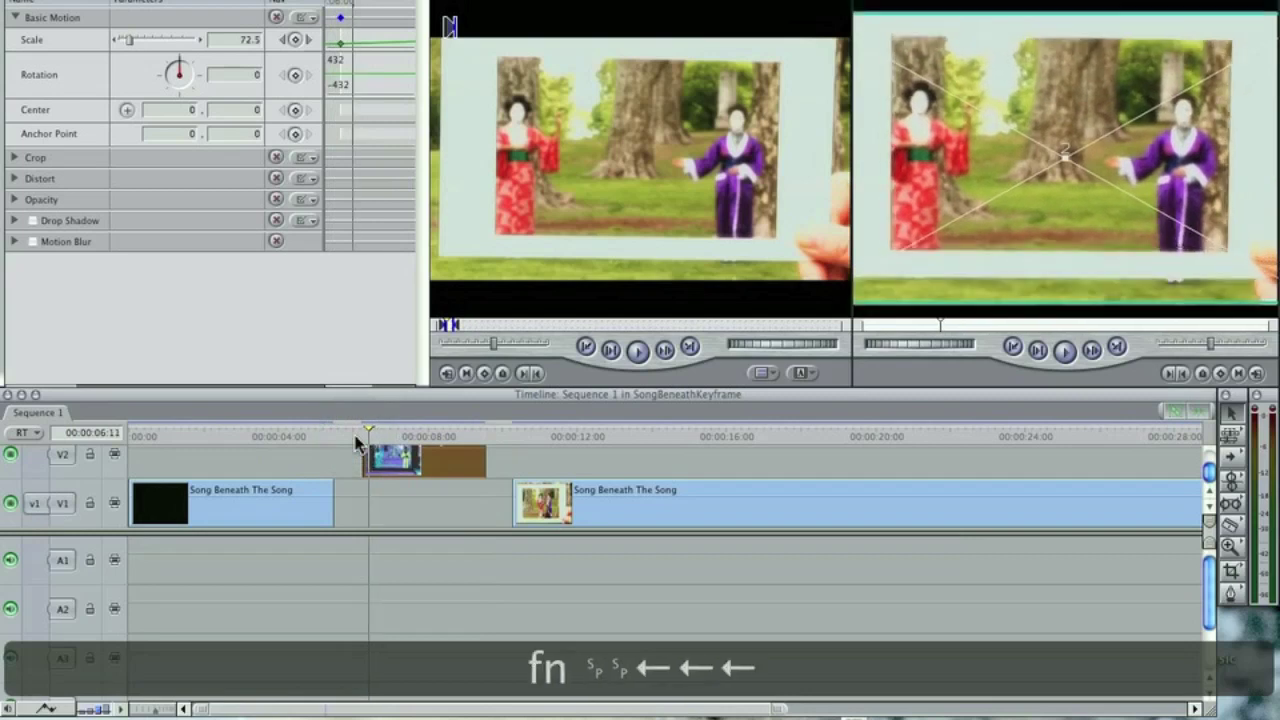
key(Left)
key(Left)
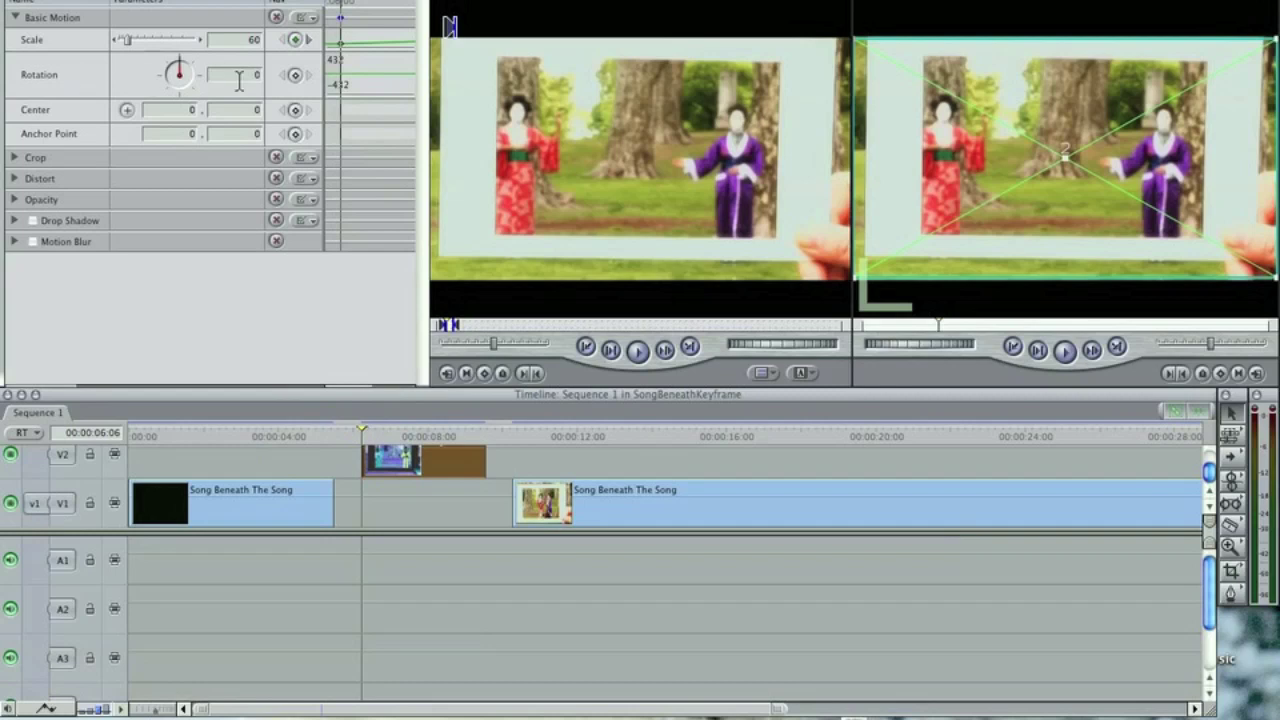
click(295, 77)
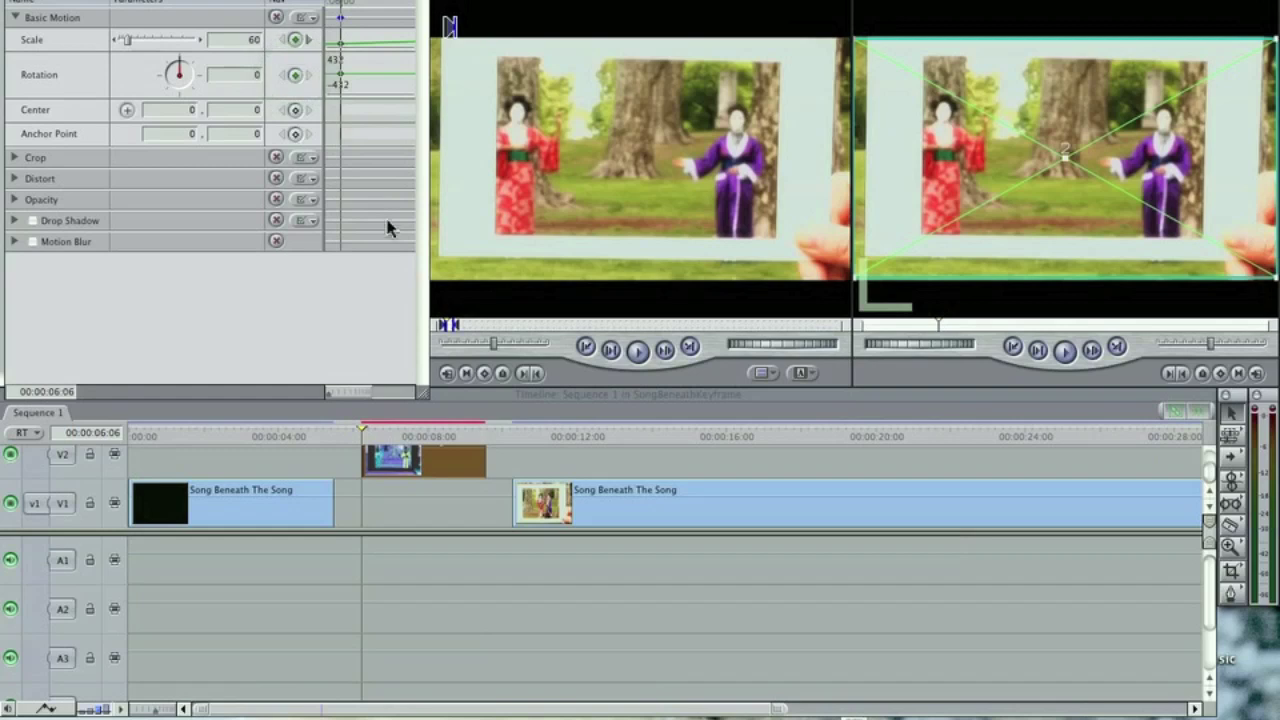
click(483, 437)
click(483, 437)
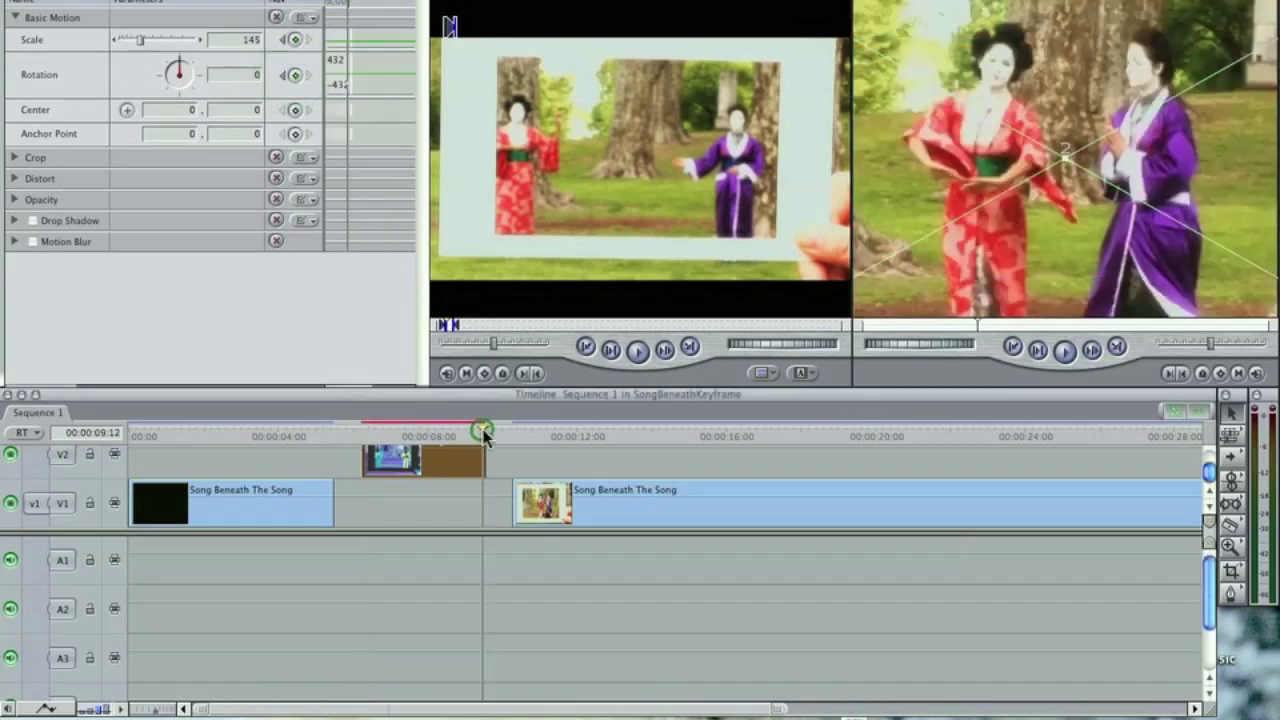
key(Right)
key(Right)
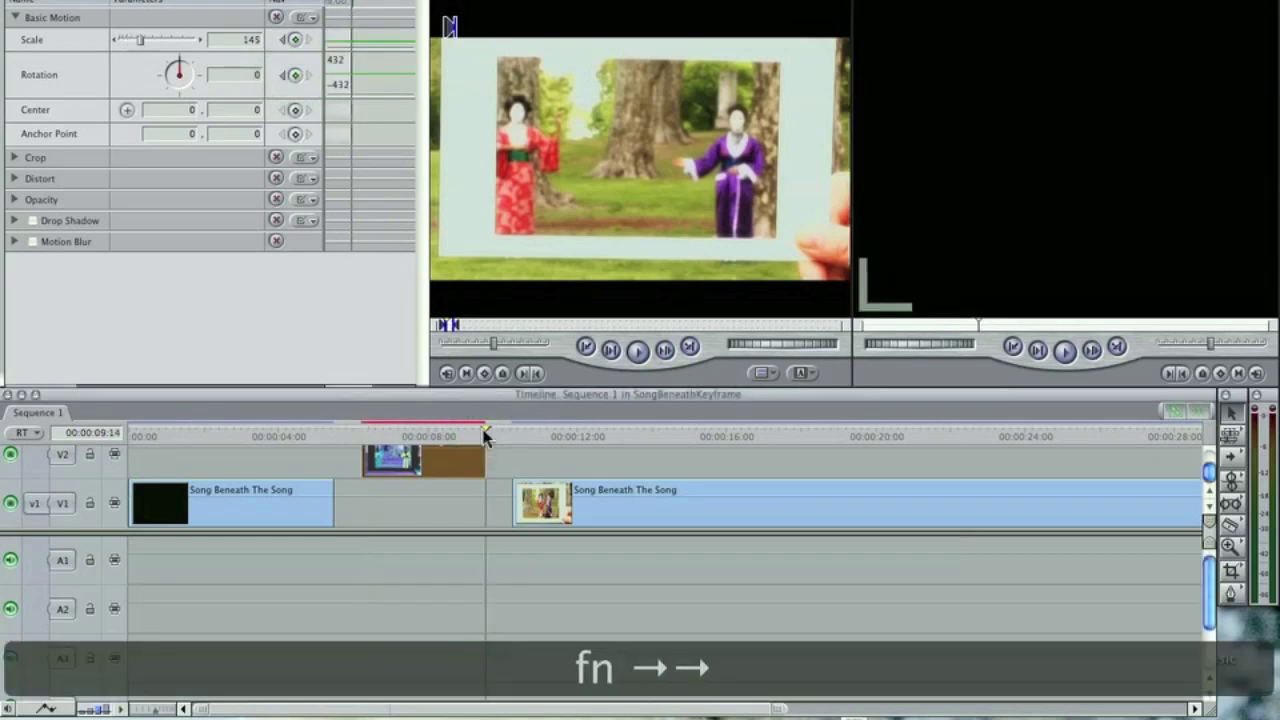
key(Left)
key(Left)
key(Right)
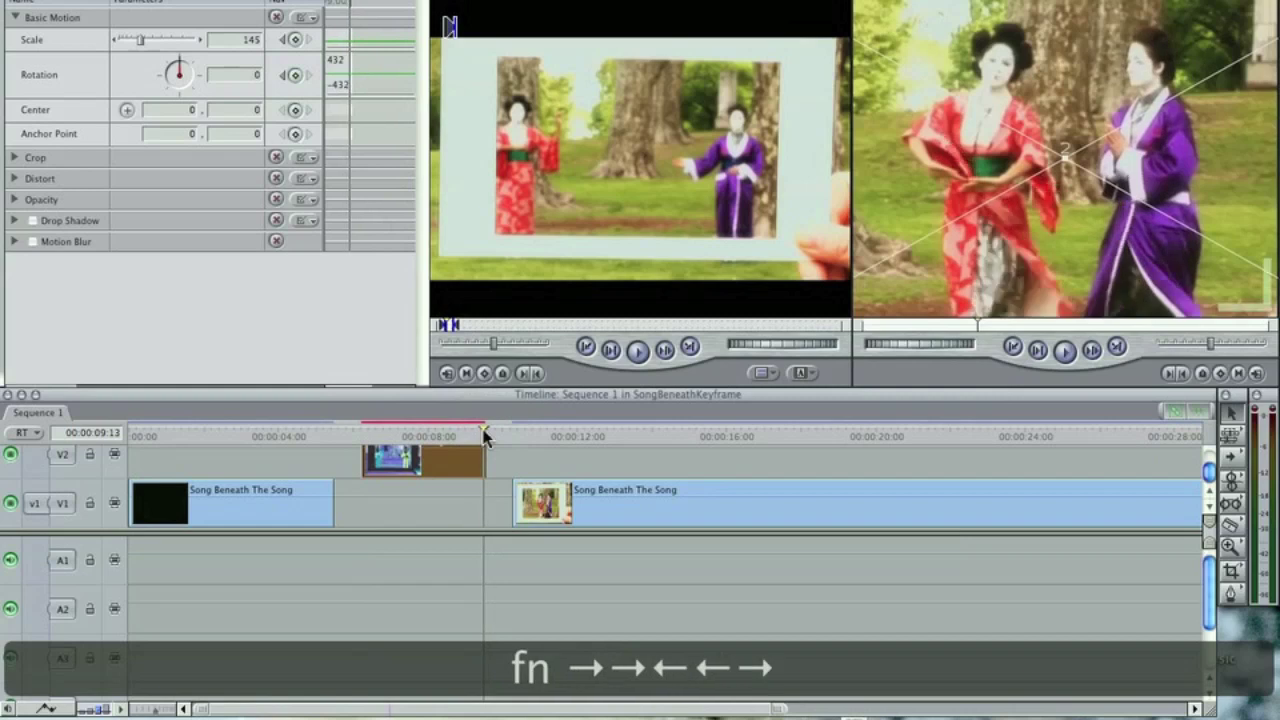
click(295, 75)
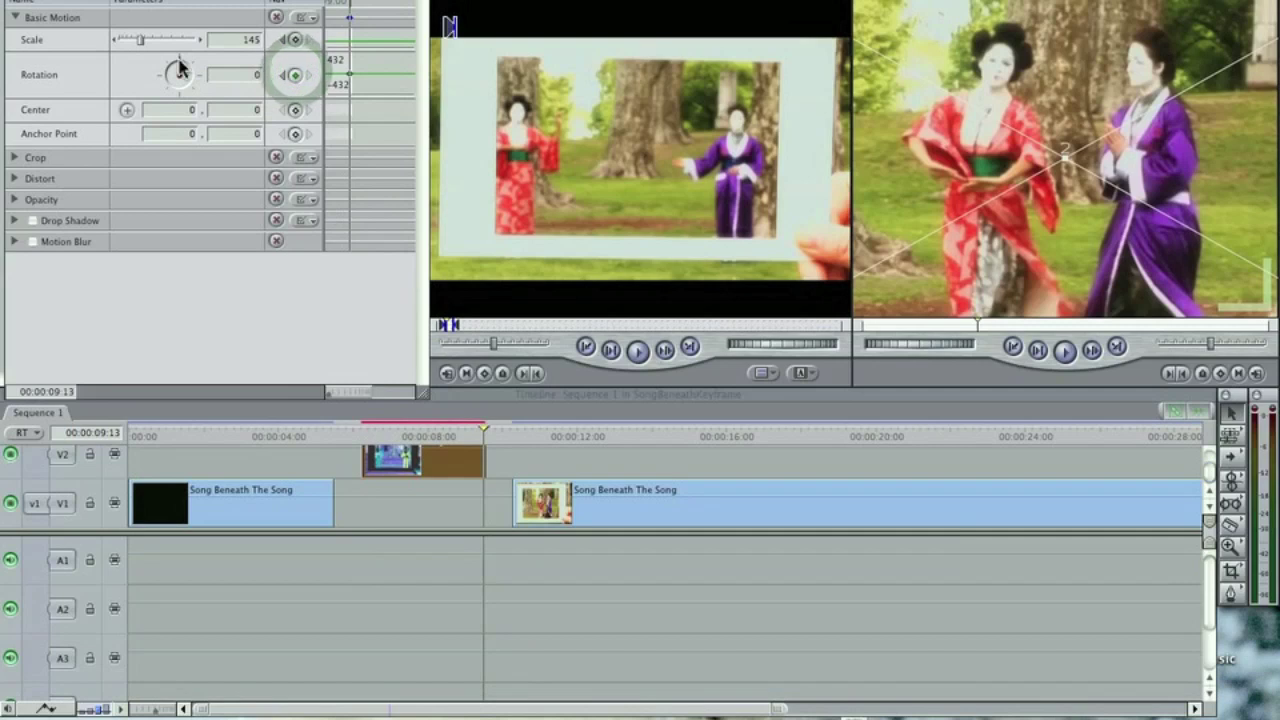
click(178, 65)
mouse_move(178, 65)
mouse_down()
mouse_move(166, 54)
mouse_move(193, 72)
mouse_move(184, 61)
mouse_up()
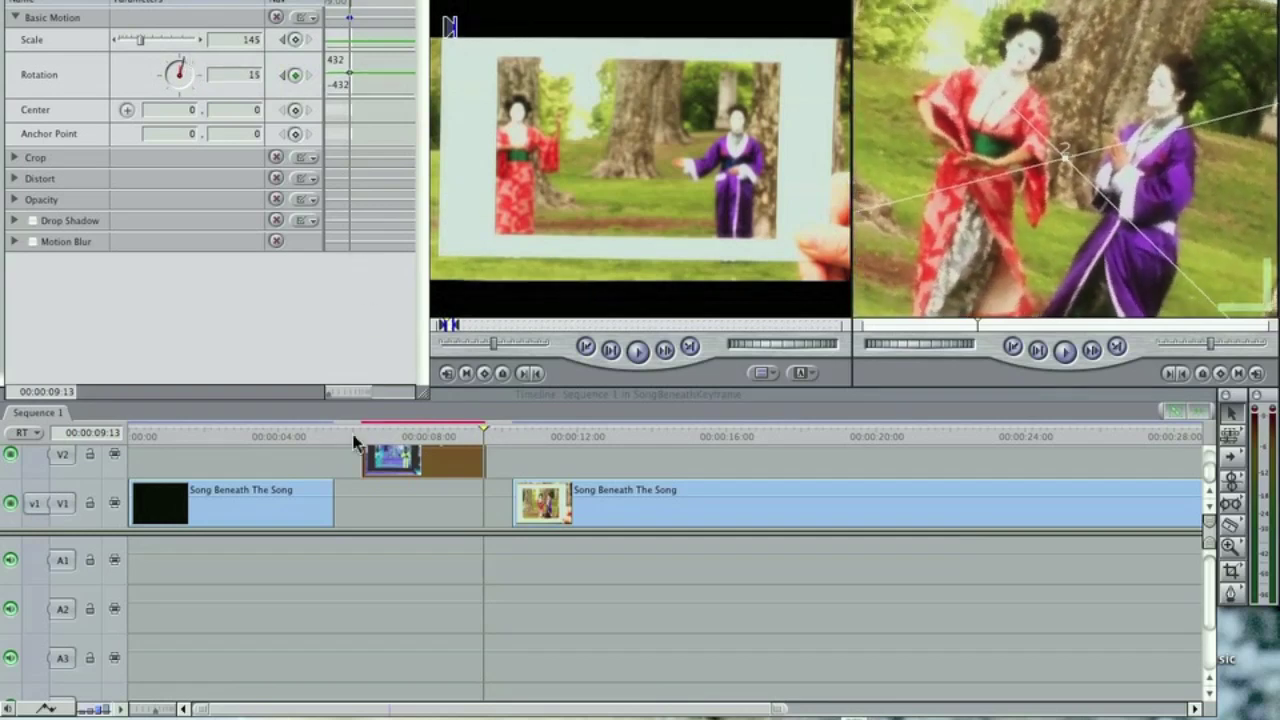
- Render the sequence as Rendered Proxy and play it from 00:00:06:01
click(450, 5)
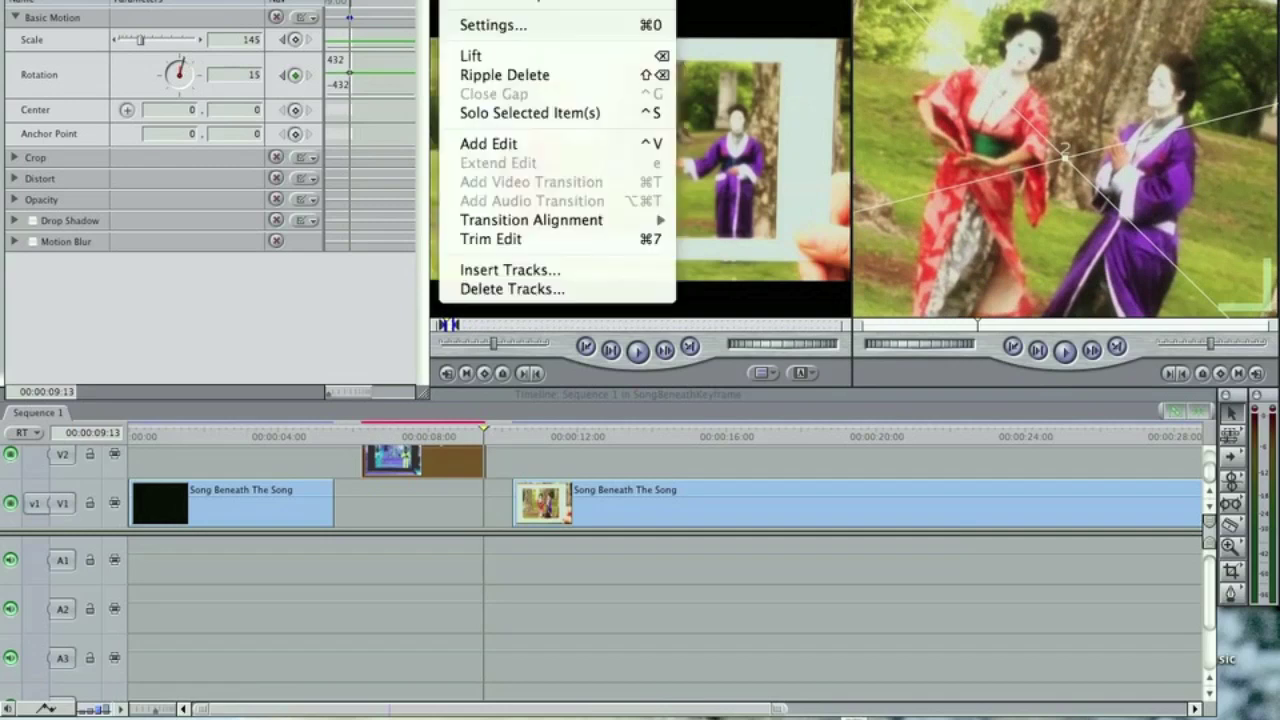
mouse_move(670, 3)
click(714, 5)
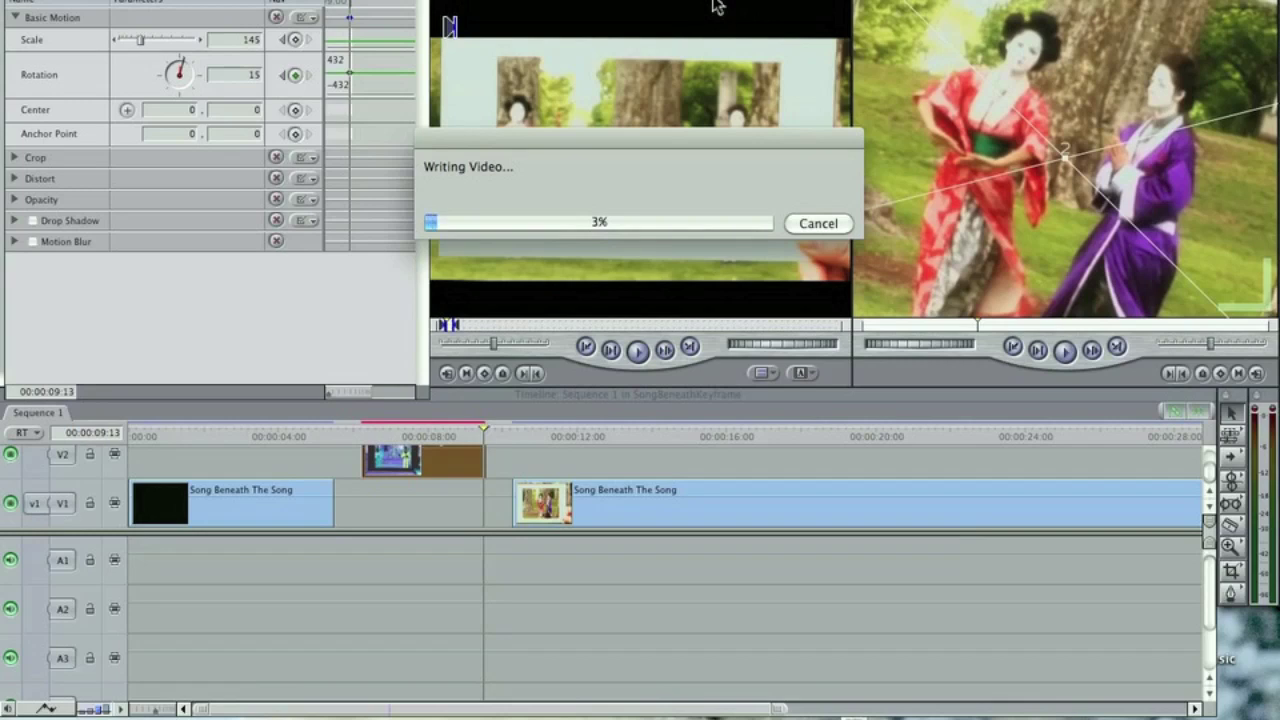
click(353, 437)
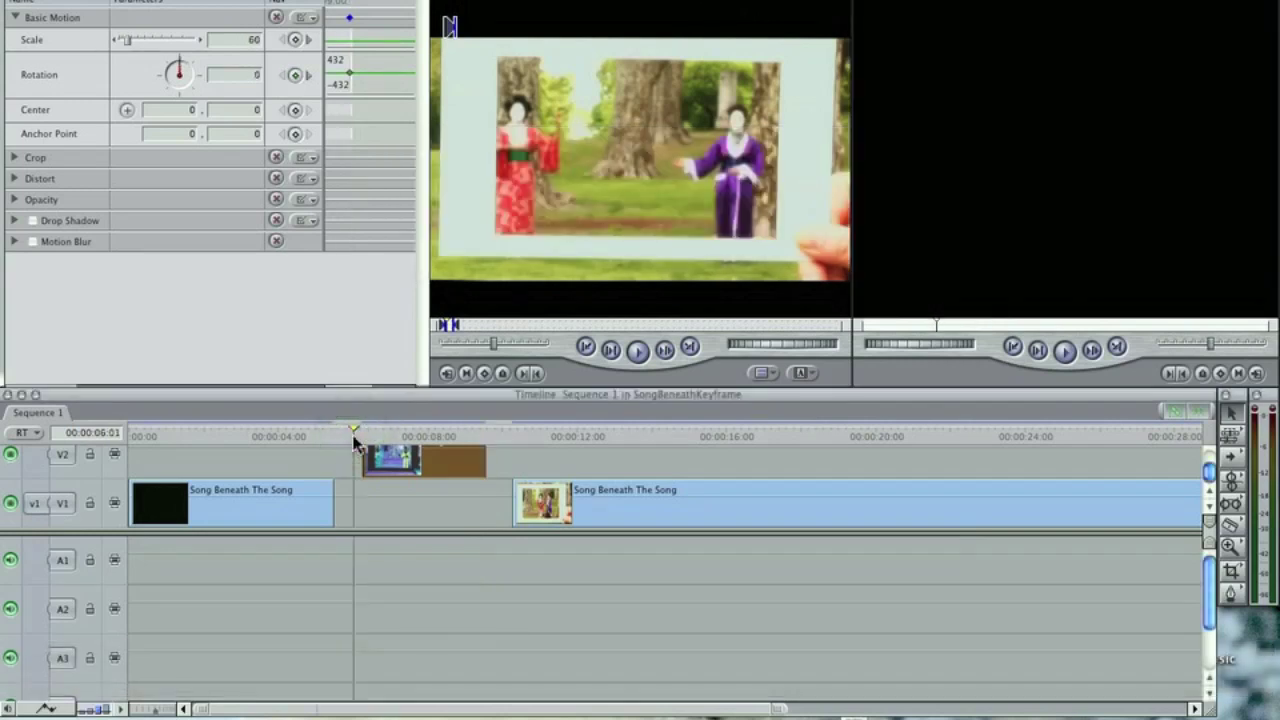
key(space)
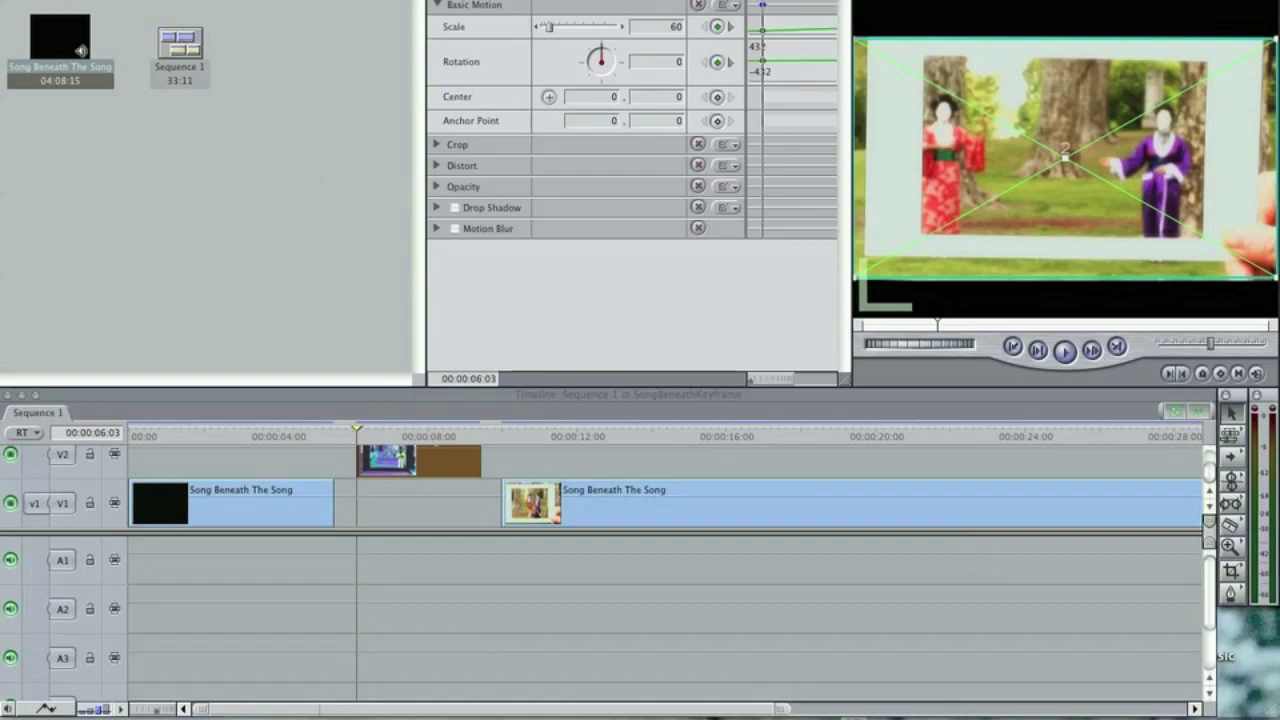
- Detach the Motion tab and add Center keyframes at 00:00:06:03 and 00:00:07:17
drag(543, 3, 115, 8)
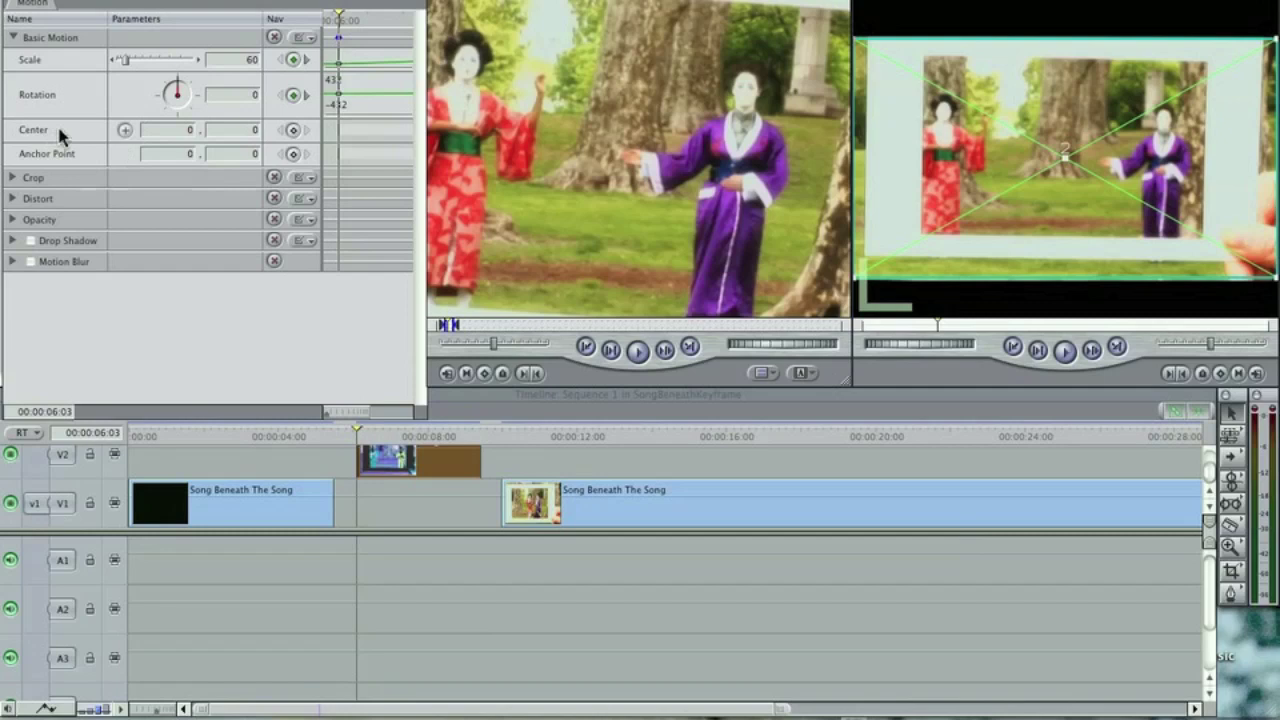
click(294, 131)
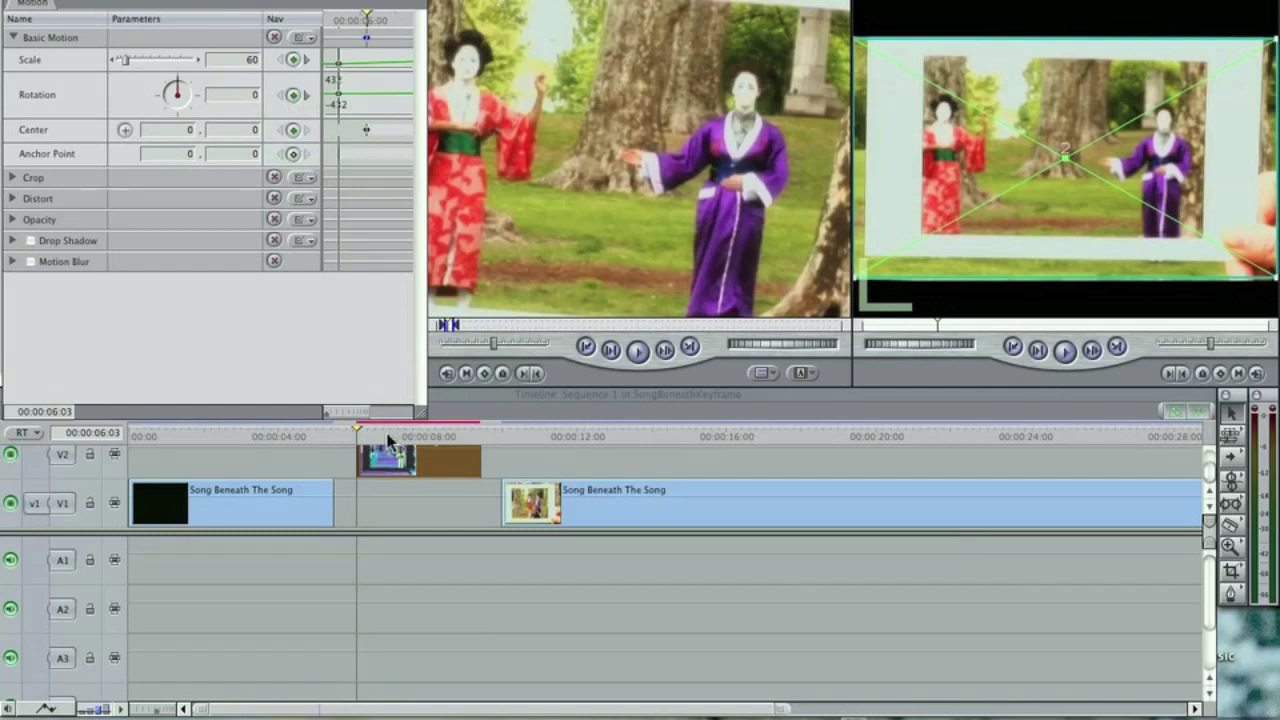
key(Right)
key(Right)
key(Right)
key(Right)
key(Right)
key(Right)
key(Right)
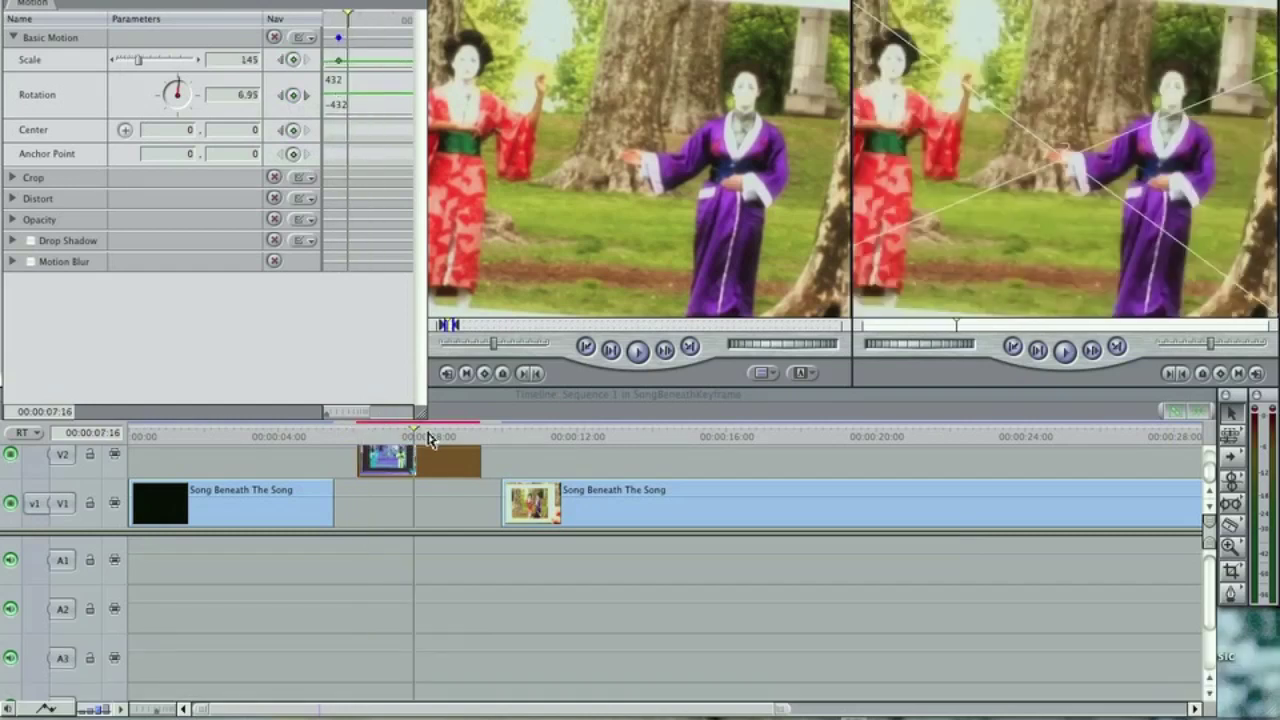
key(Right)
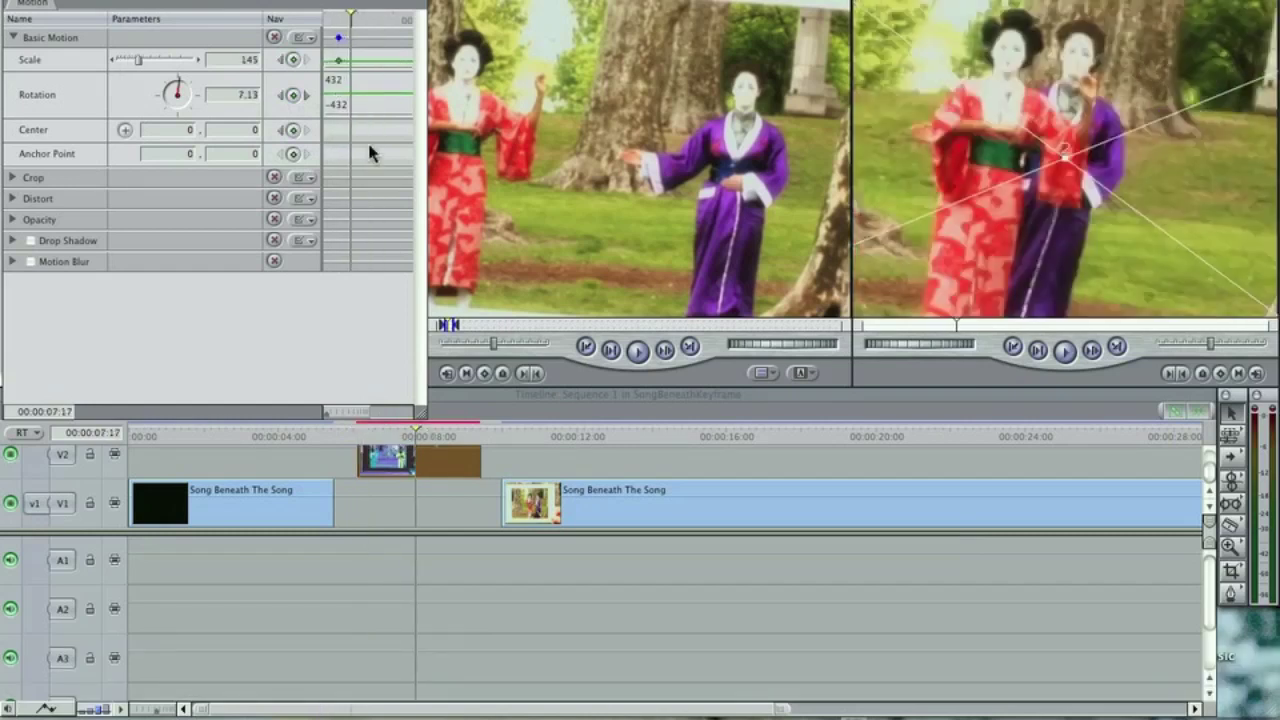
click(293, 133)
- Pick a new center point in the Canvas, placing the clip's Center at 102.13, 80
click(124, 133)
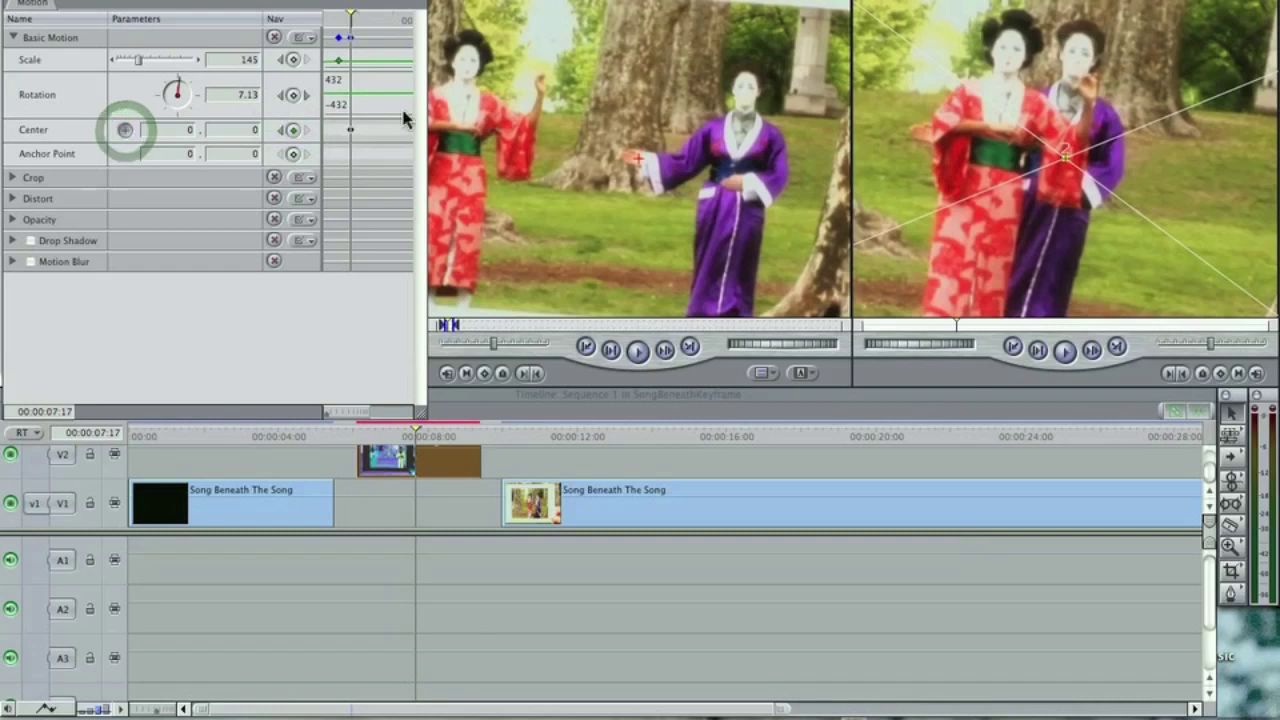
click(608, 95)
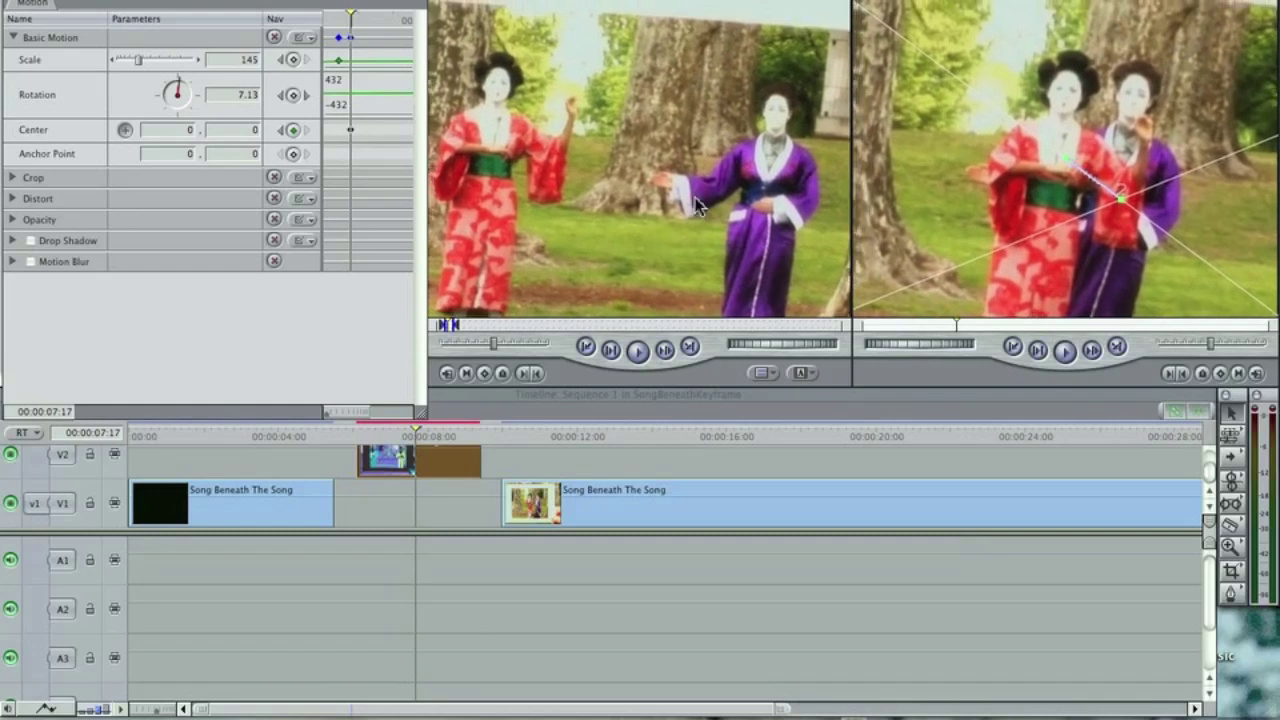
click(700, 207)
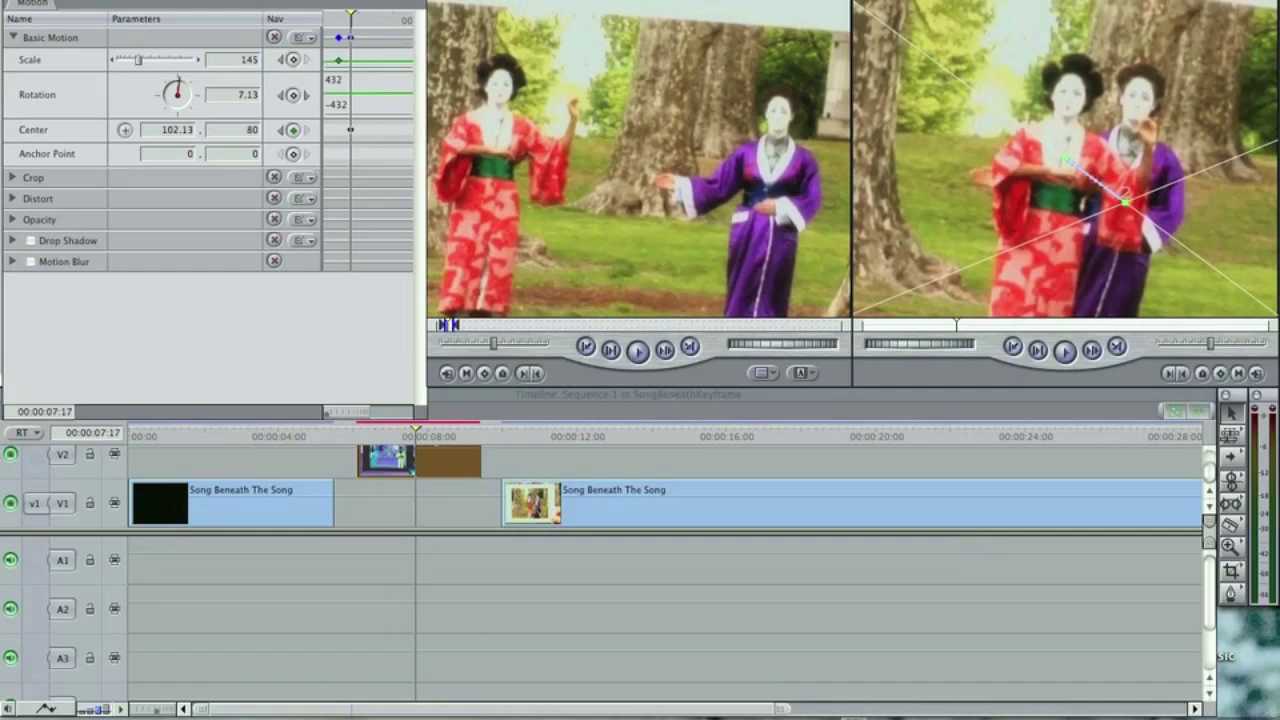
- Render the sequence via Sequence > Render > Rendered Proxy so the Center animation plays
click(486, 2)
mouse_move(486, 5)
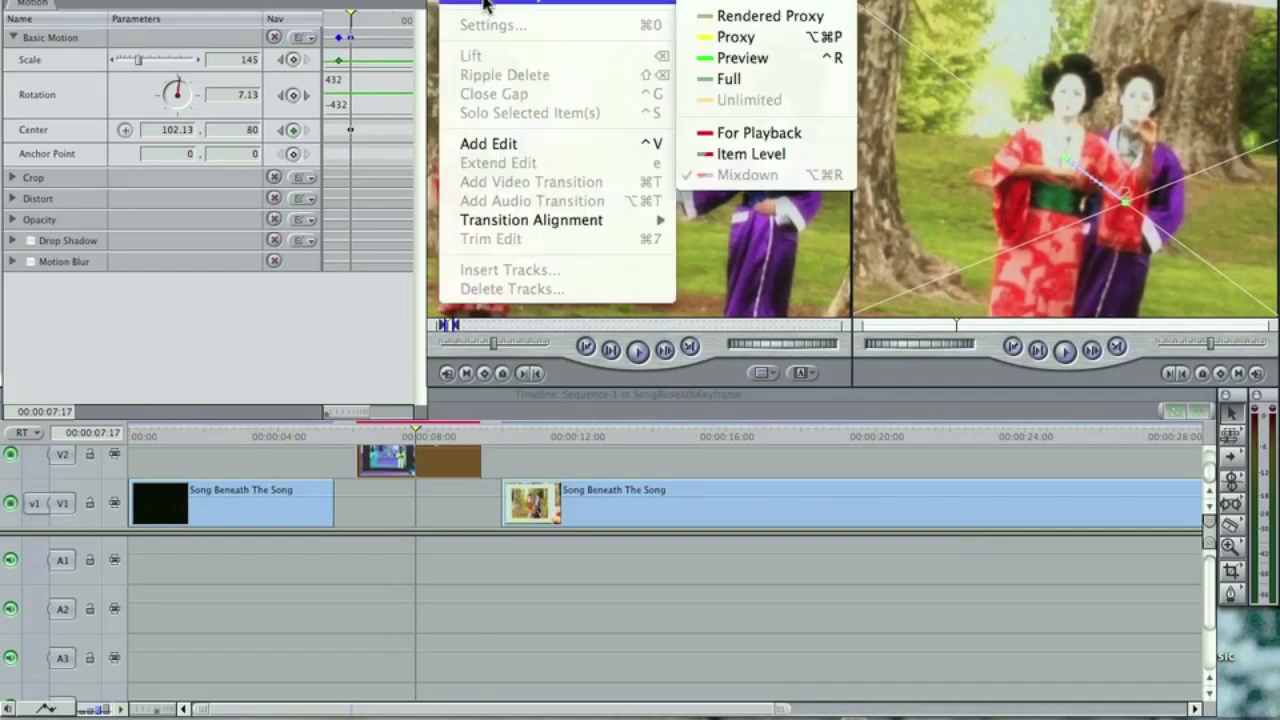
click(725, 14)
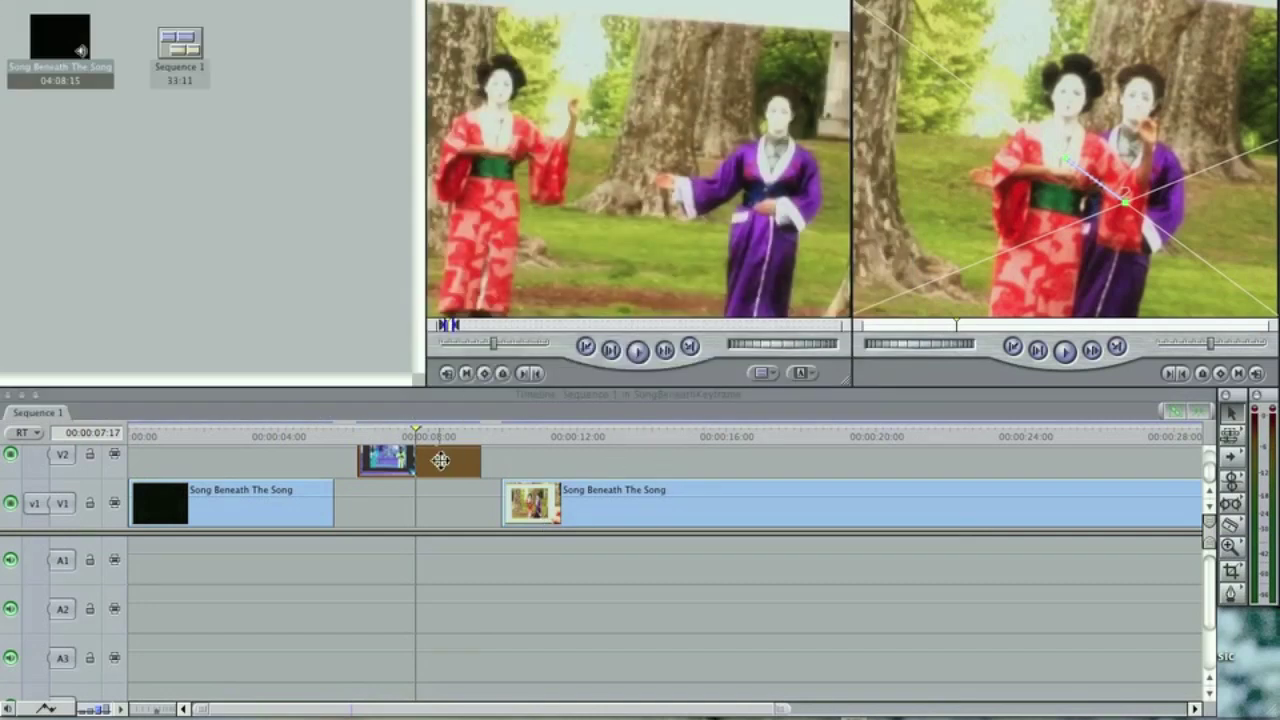
- Move the keyframed clip into the V1 gap, close up the long clip behind it, and play back
drag(441, 460, 421, 494)
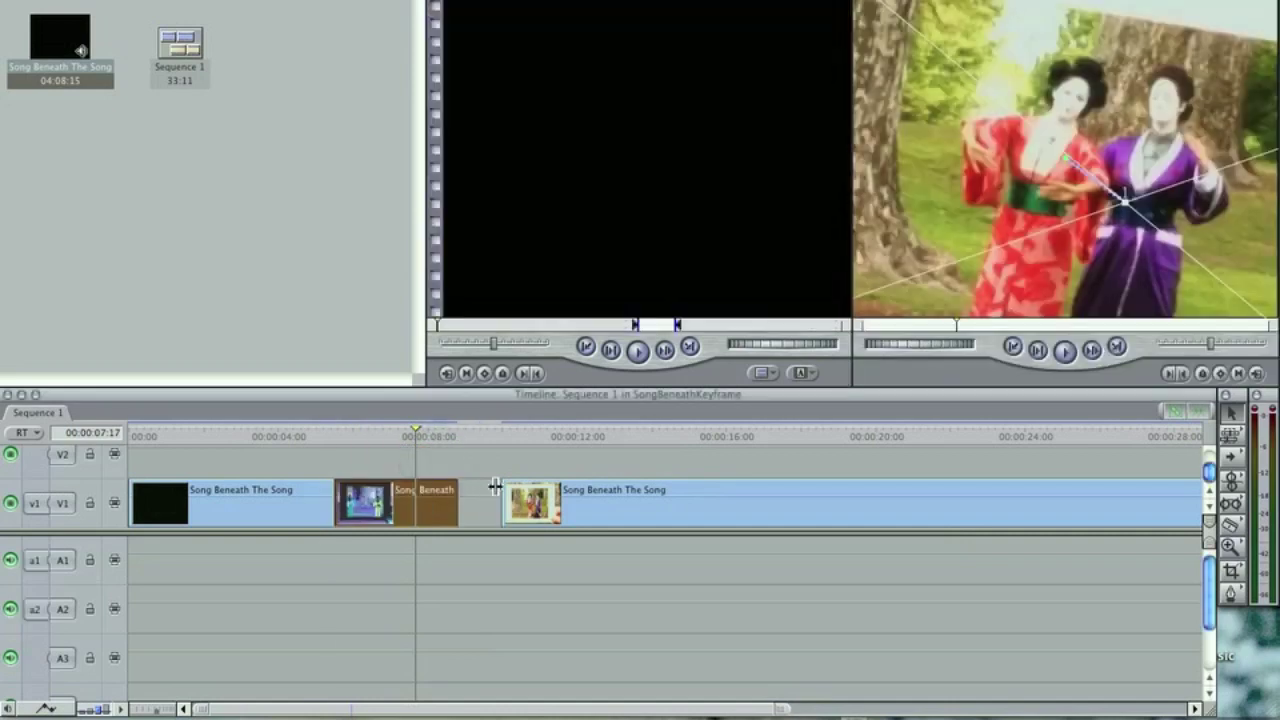
drag(612, 517, 572, 517)
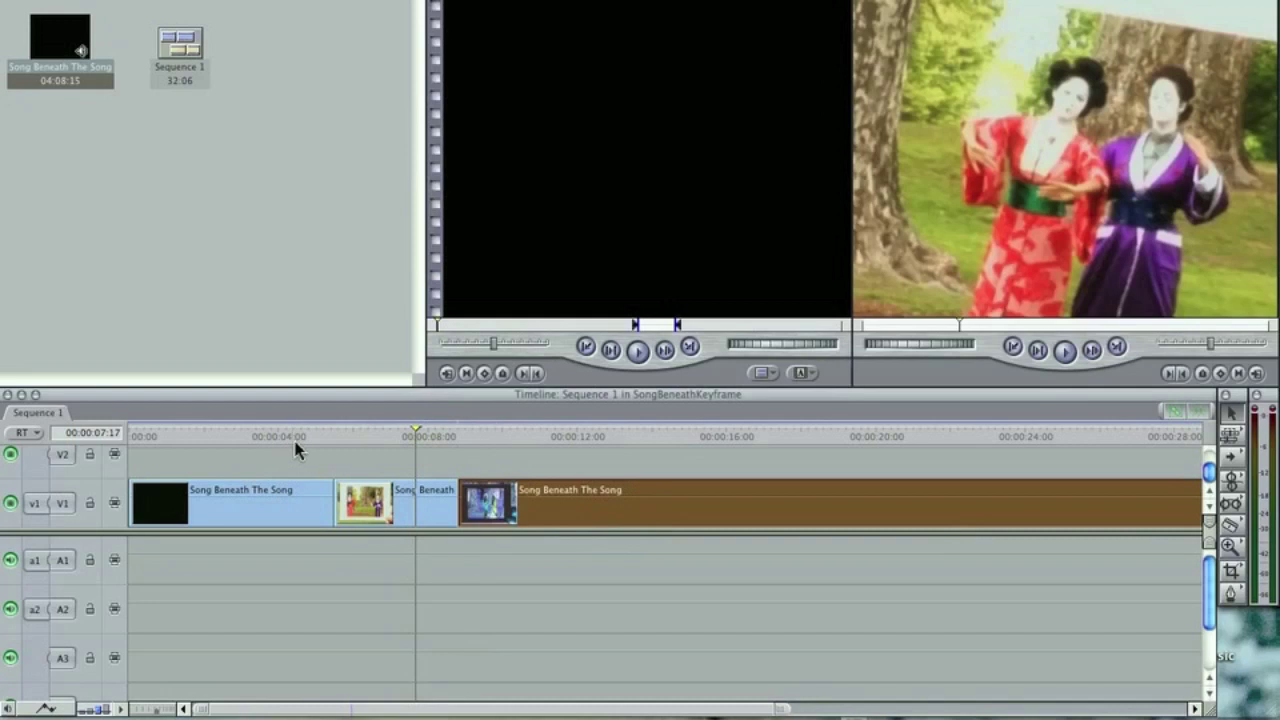
click(195, 437)
key(space)
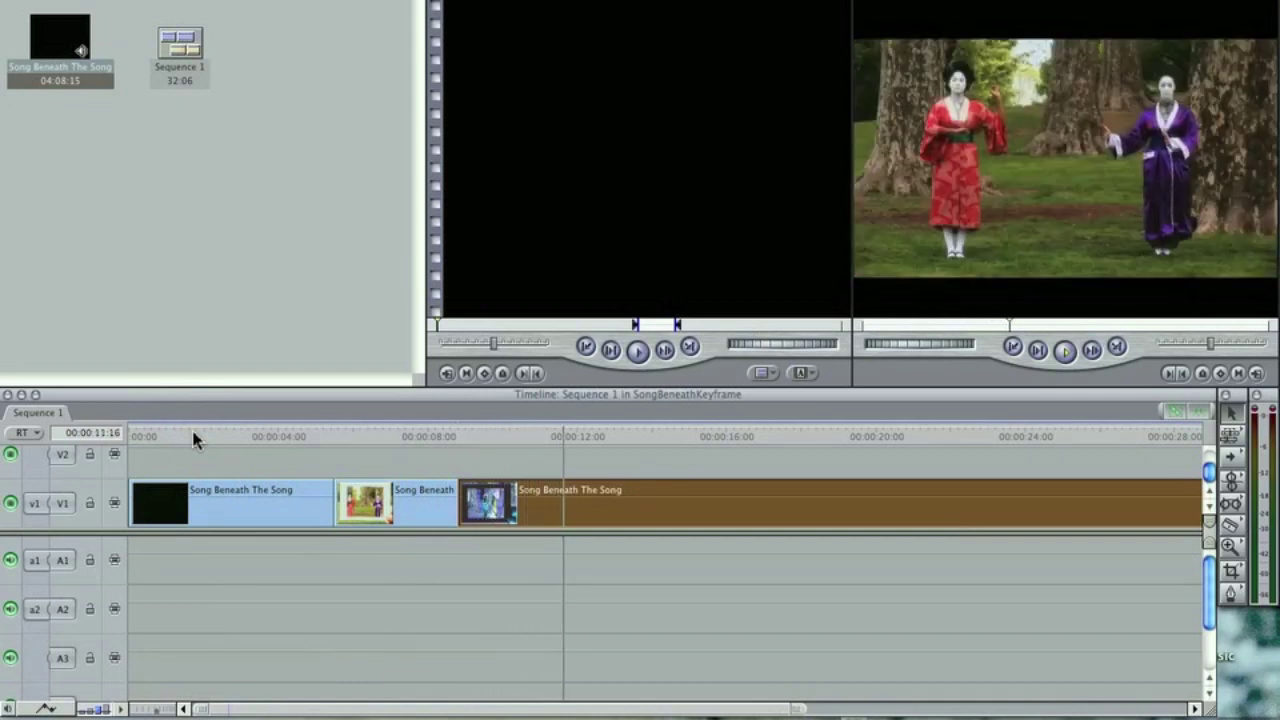
- Replay through the moved clip from 00:00:05:00, select the first Song Beneath The Song clip, and open File > Export
click(194, 436)
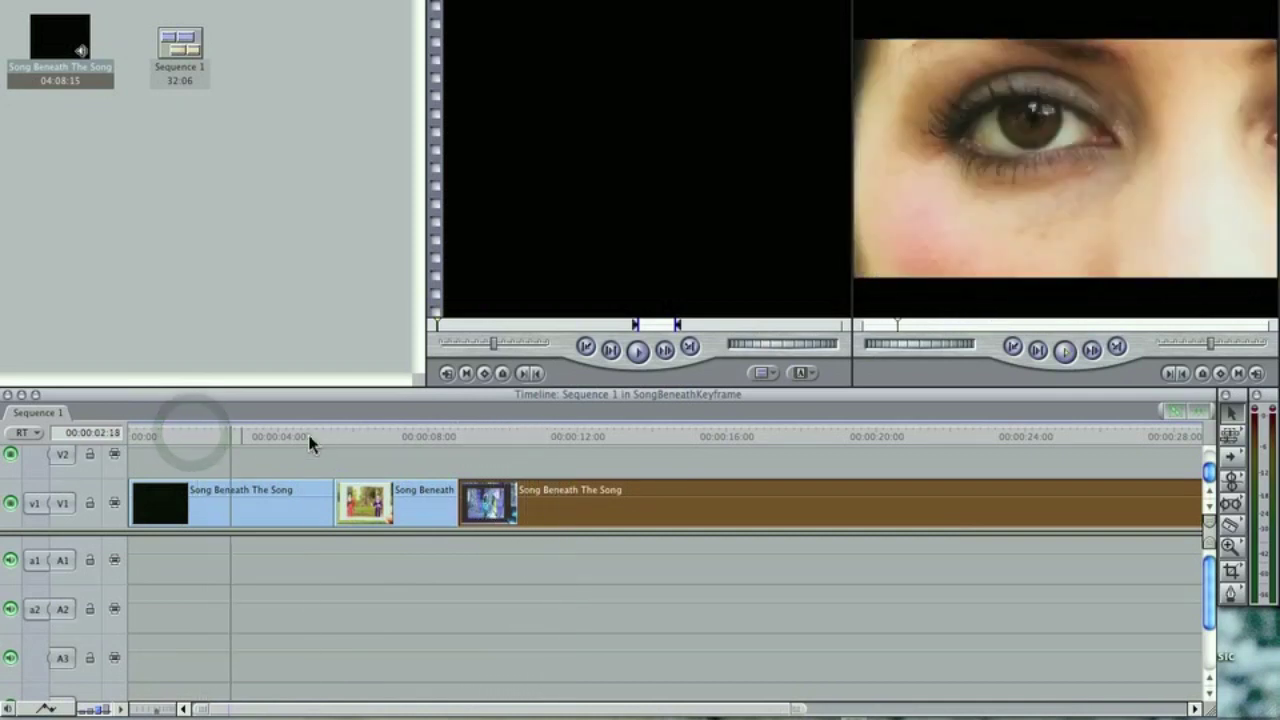
click(309, 437)
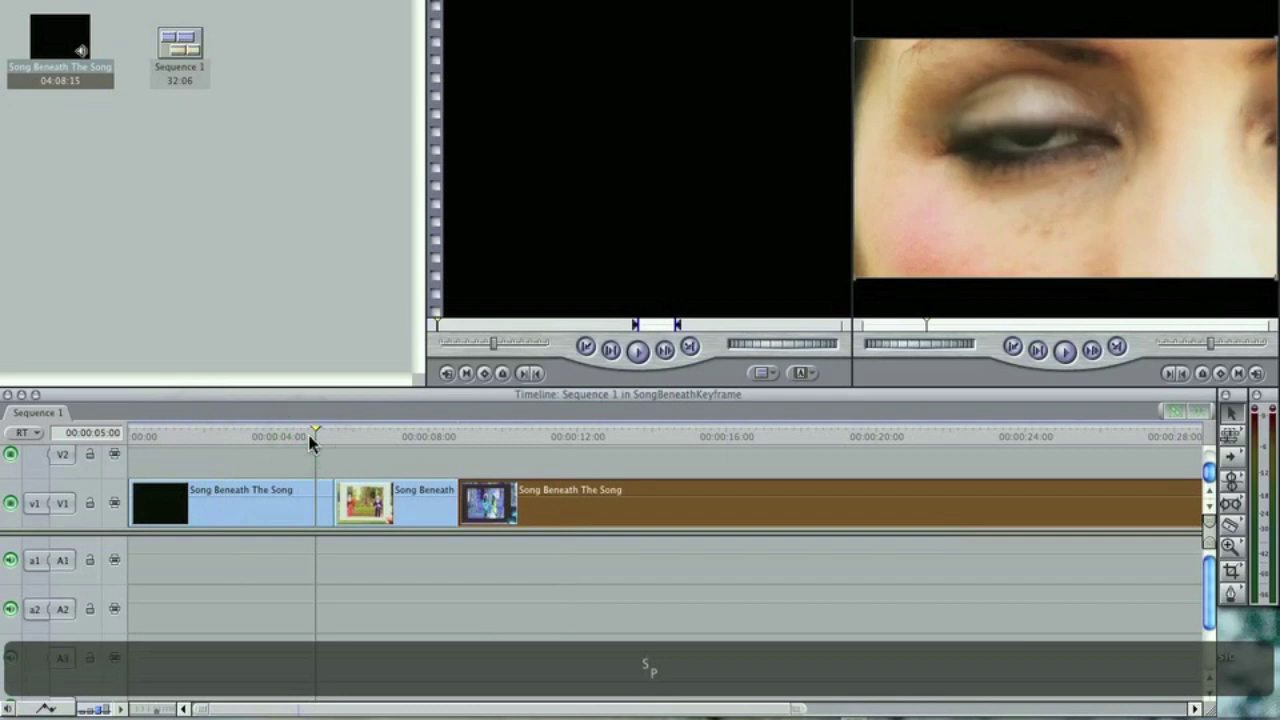
key(space)
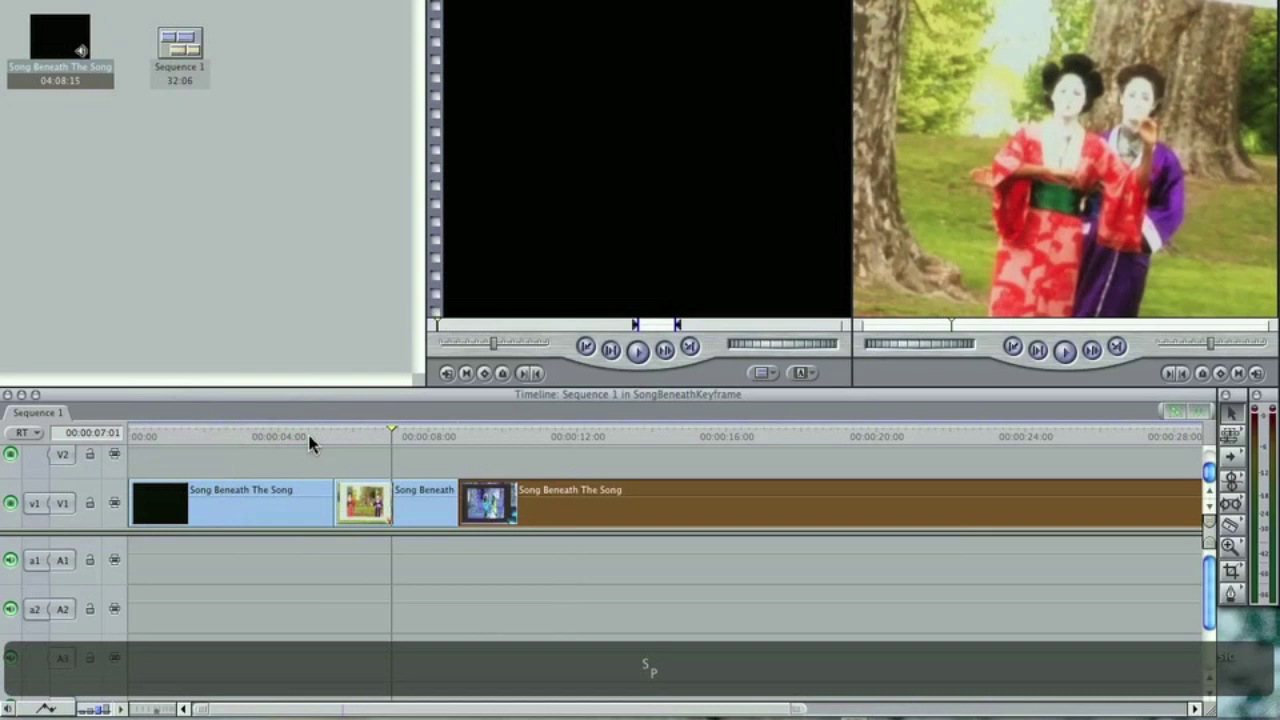
click(296, 494)
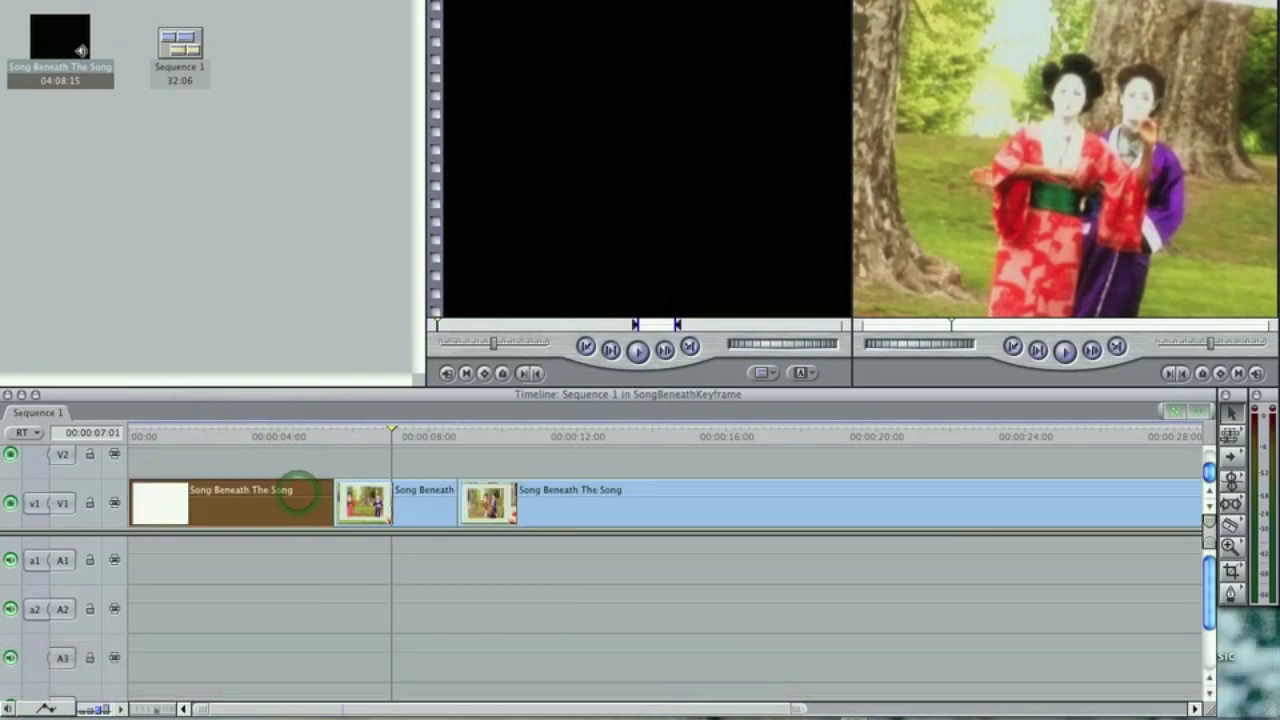
click(200, 0)
- Export the sequence as a self-contained QuickTime movie named 'songBeneath1' on the Desktop
mouse_move(240, 228)
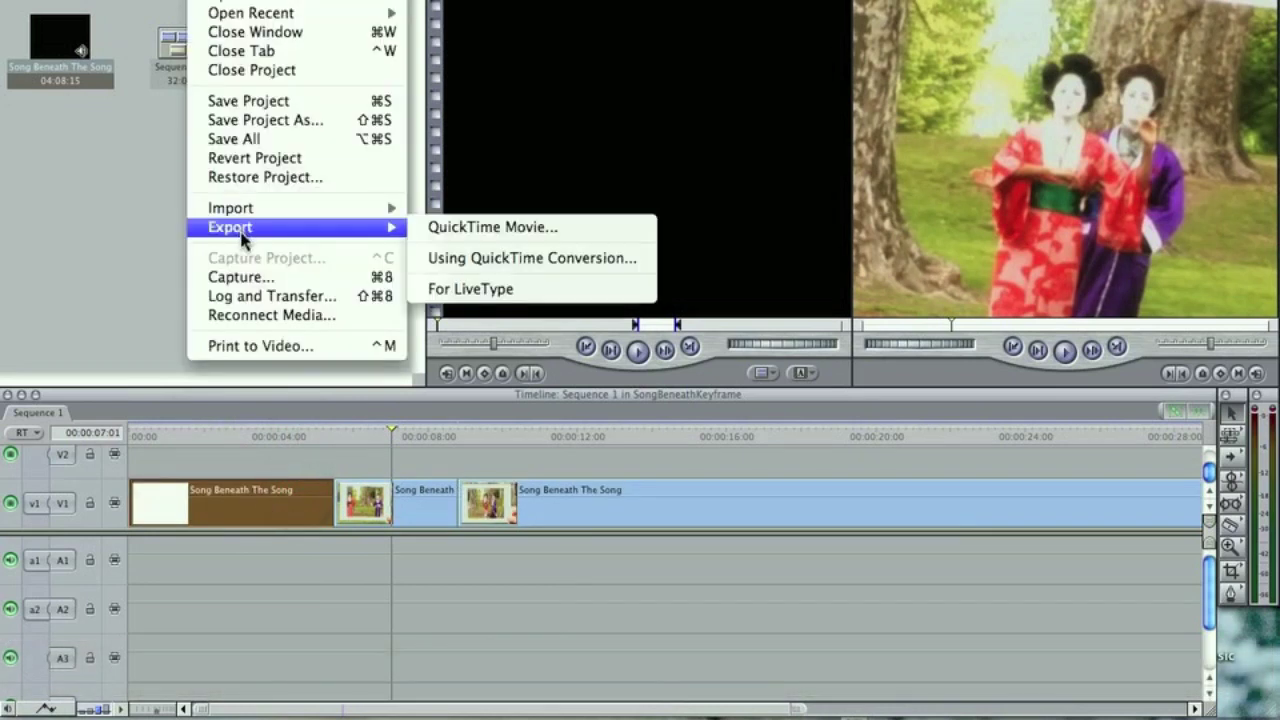
click(448, 228)
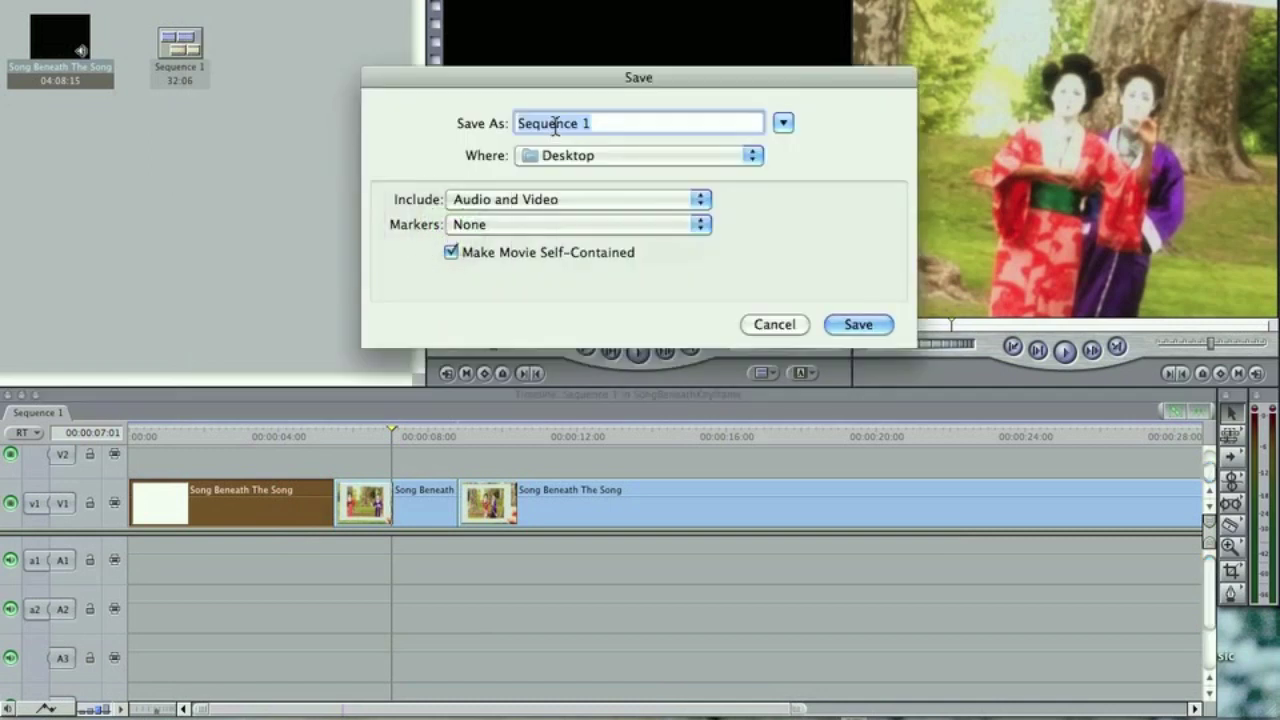
text(song)
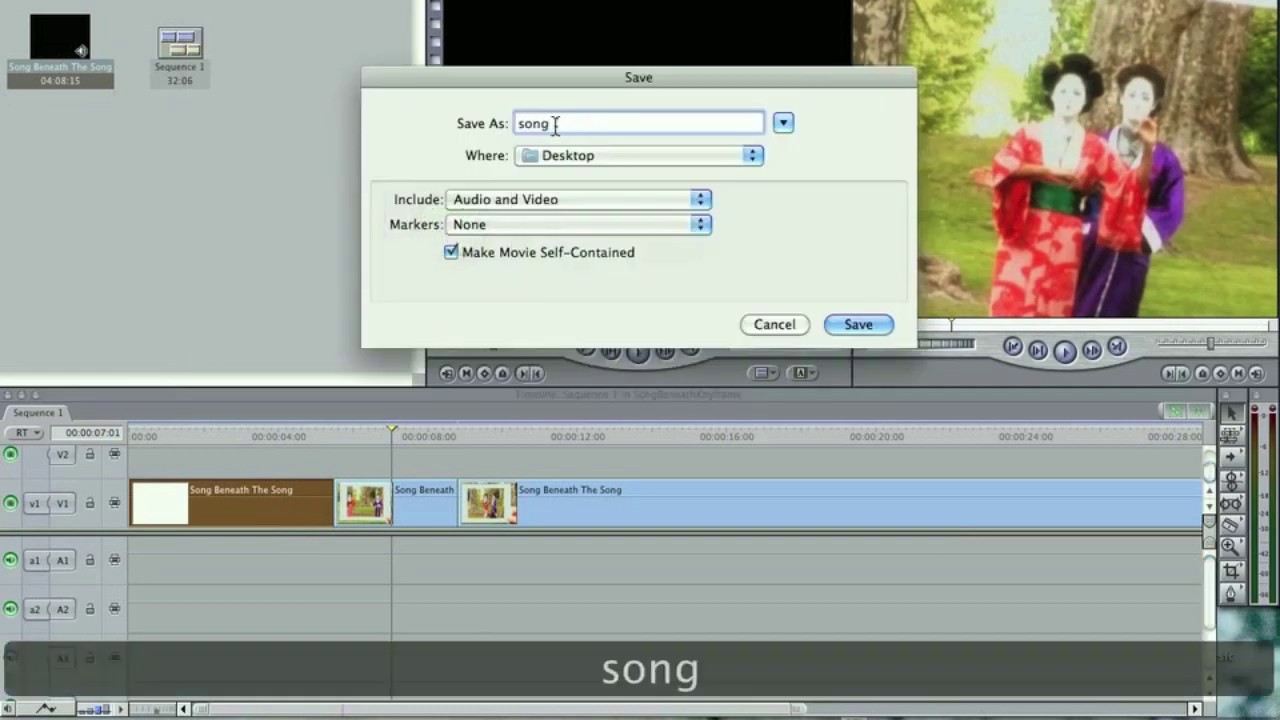
text(Ben)
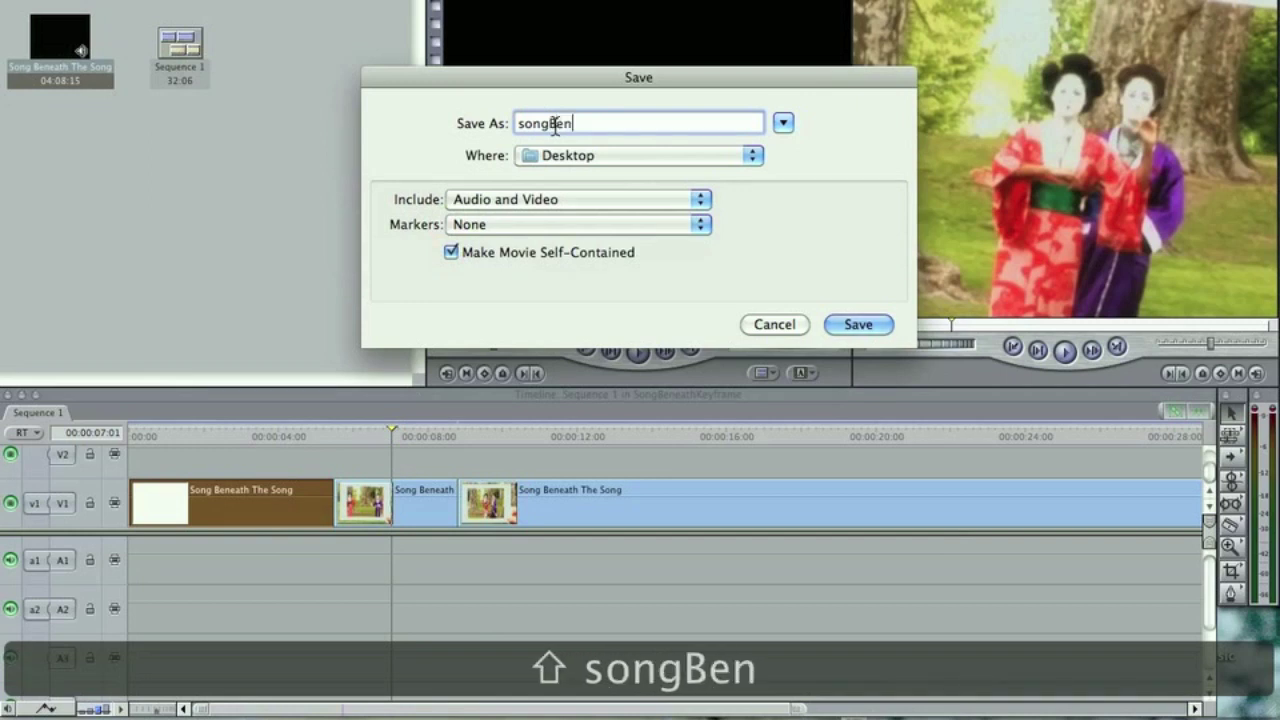
text(rath)
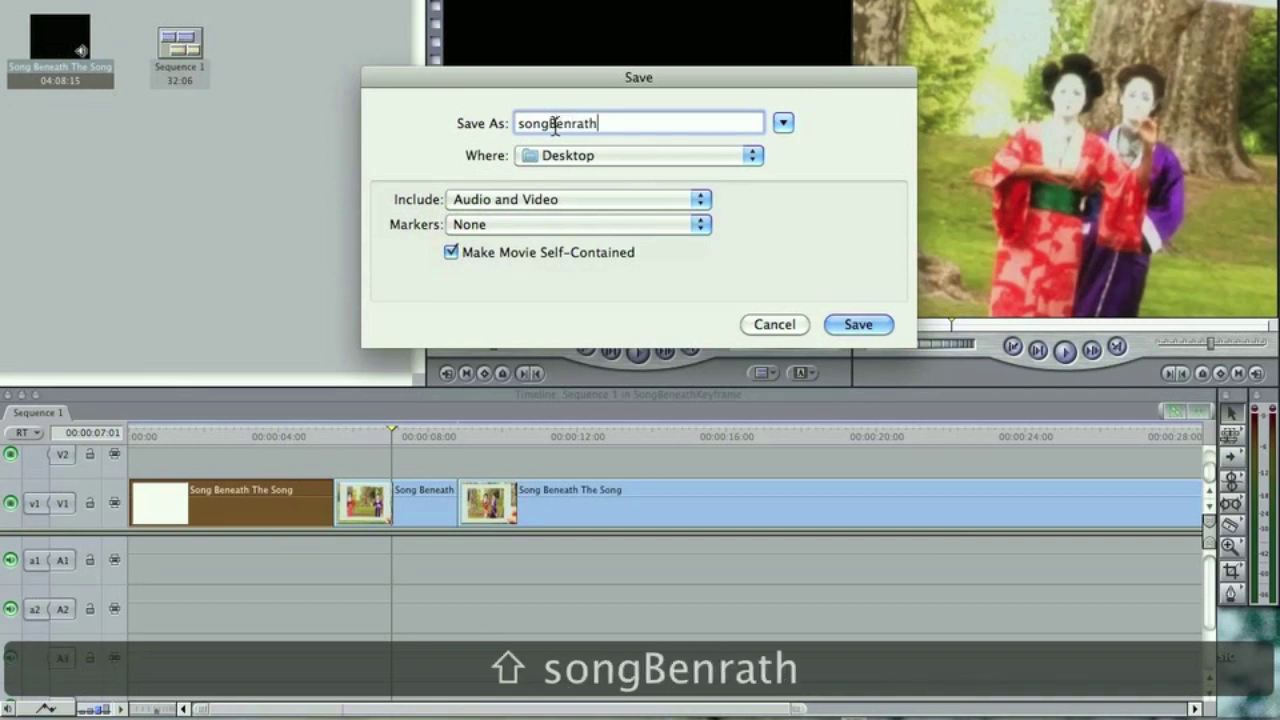
key(BackSpace)
key(BackSpace)
key(BackSpace)
key(BackSpace)
text(e)
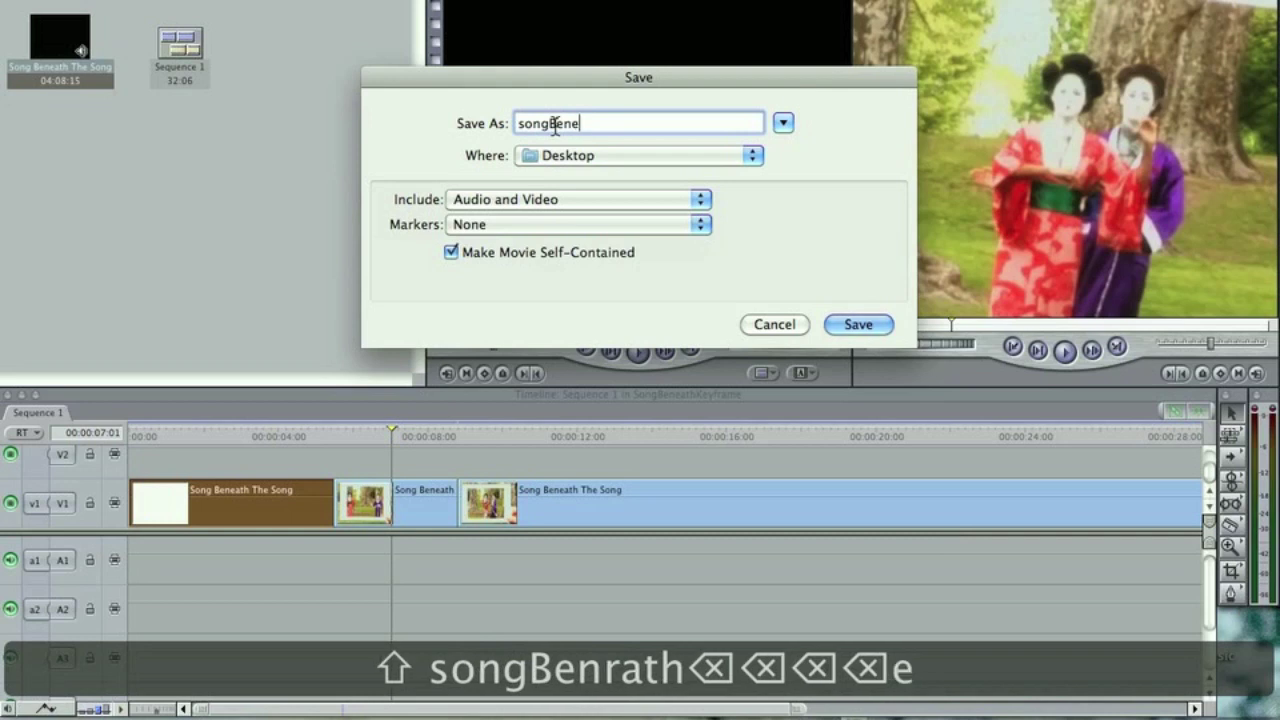
text(ath1)
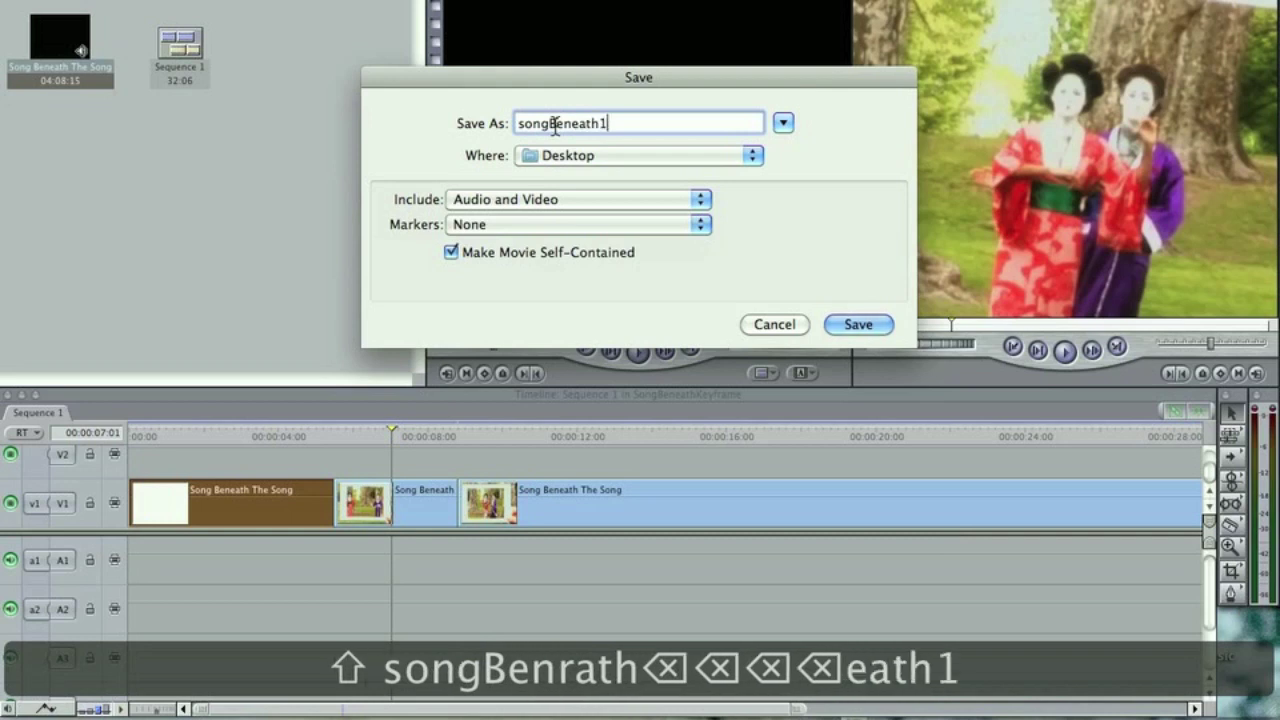
click(850, 324)
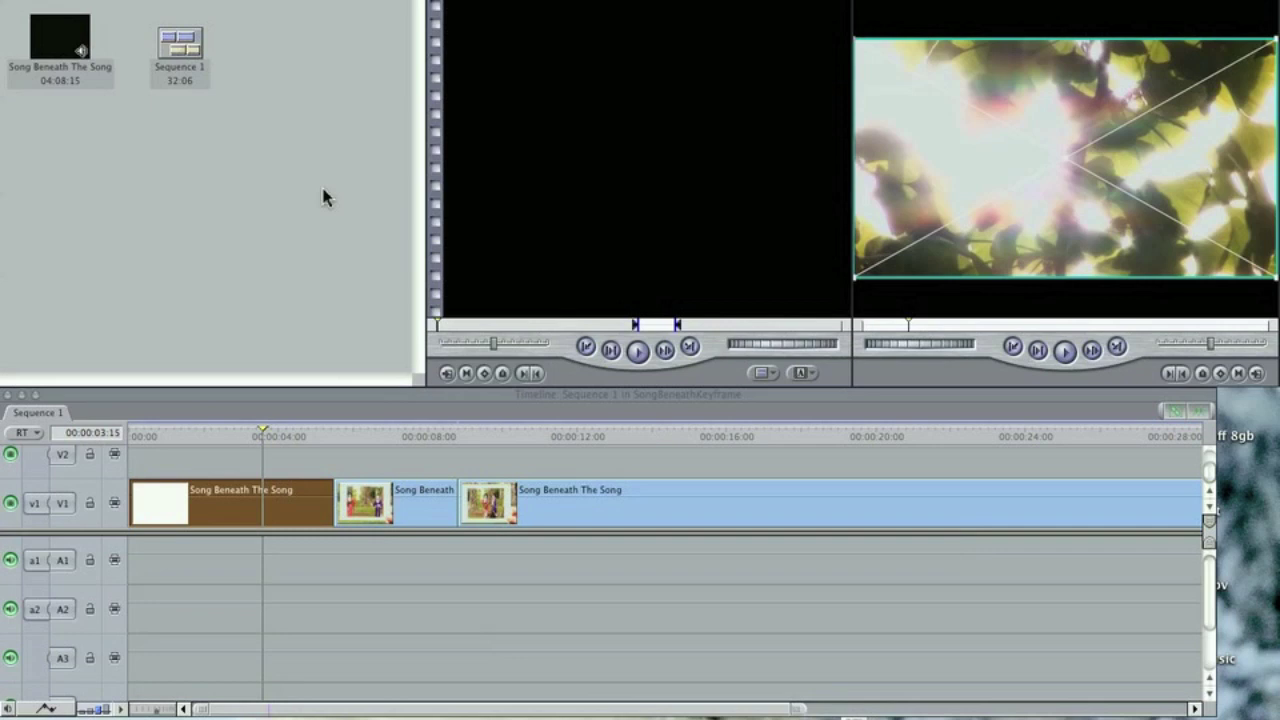
- Create a new project, import songBeneath1.mov, and drop the clip onto track V1
click(214, 28)
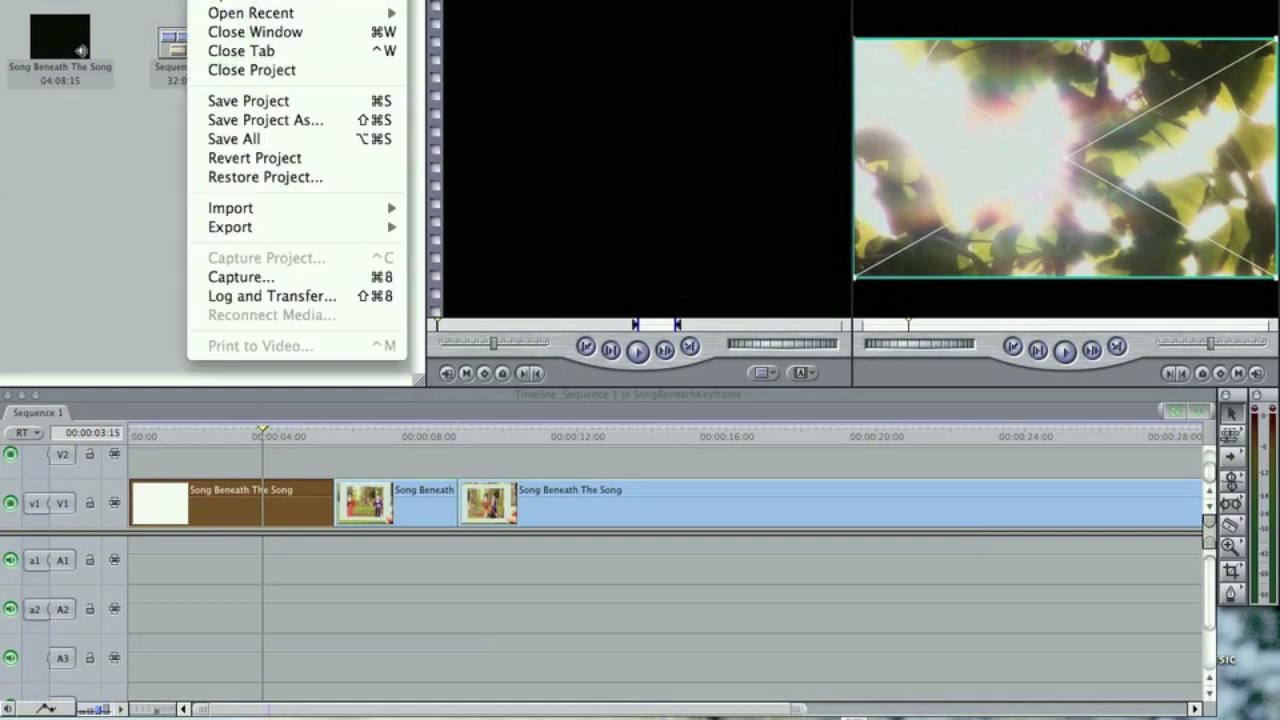
key(super+shift+n)
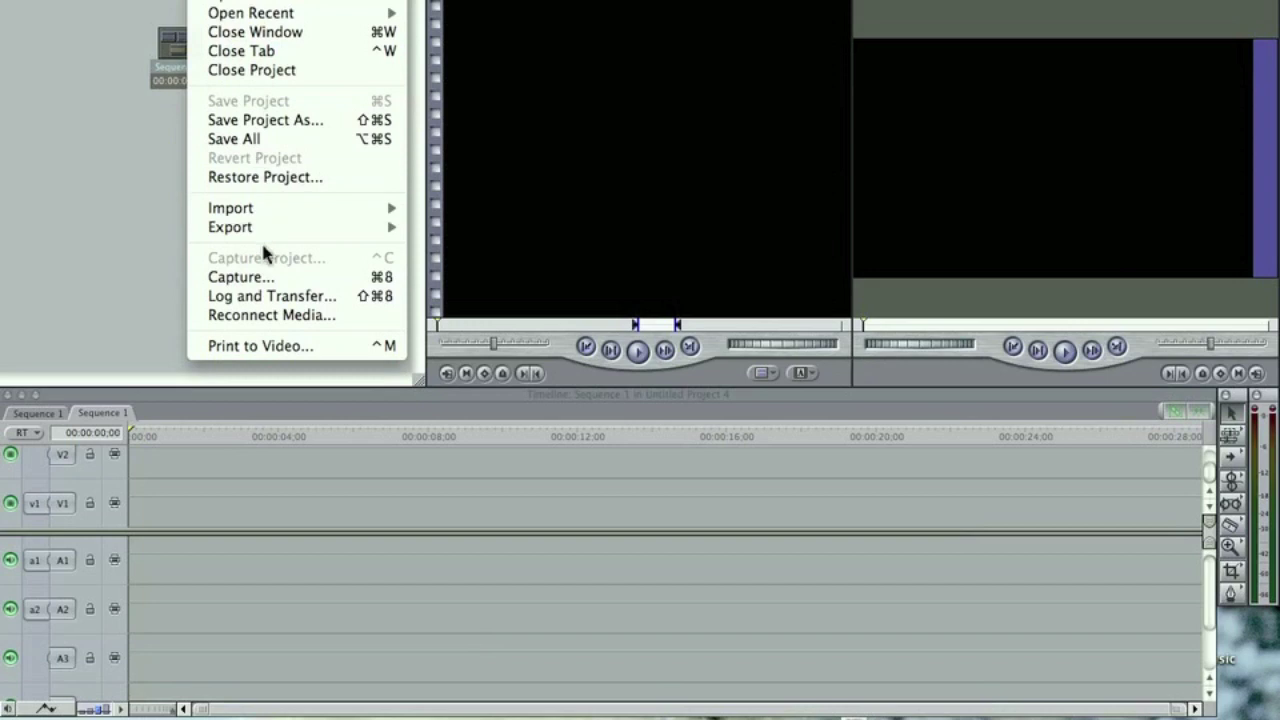
mouse_move(380, 208)
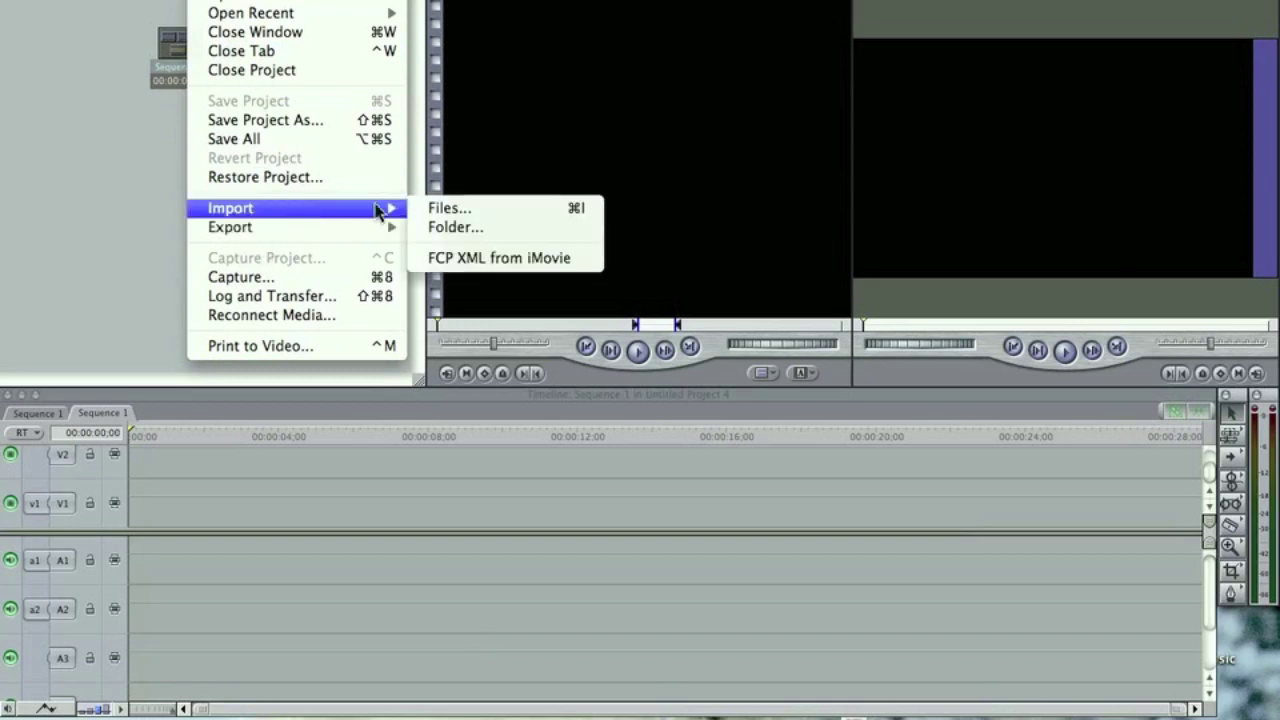
click(430, 208)
scroll(535, 260, down, 10)
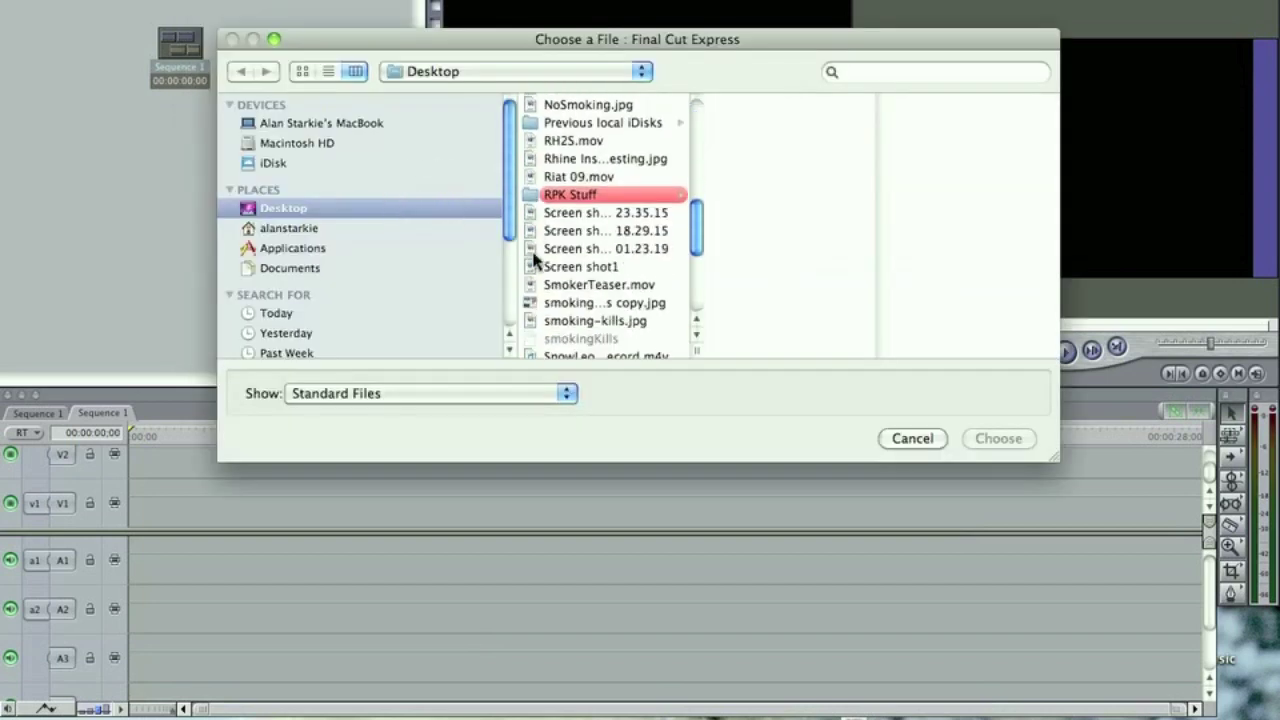
scroll(535, 260, down, 5)
click(576, 313)
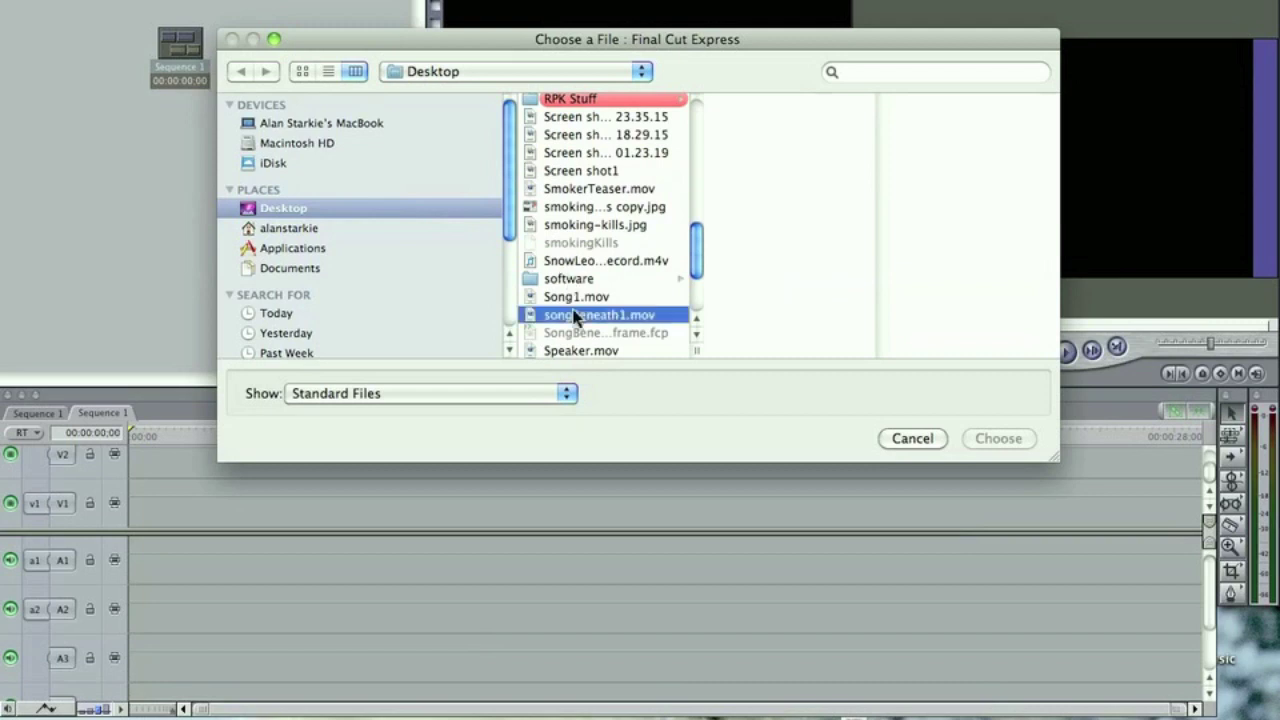
click(993, 438)
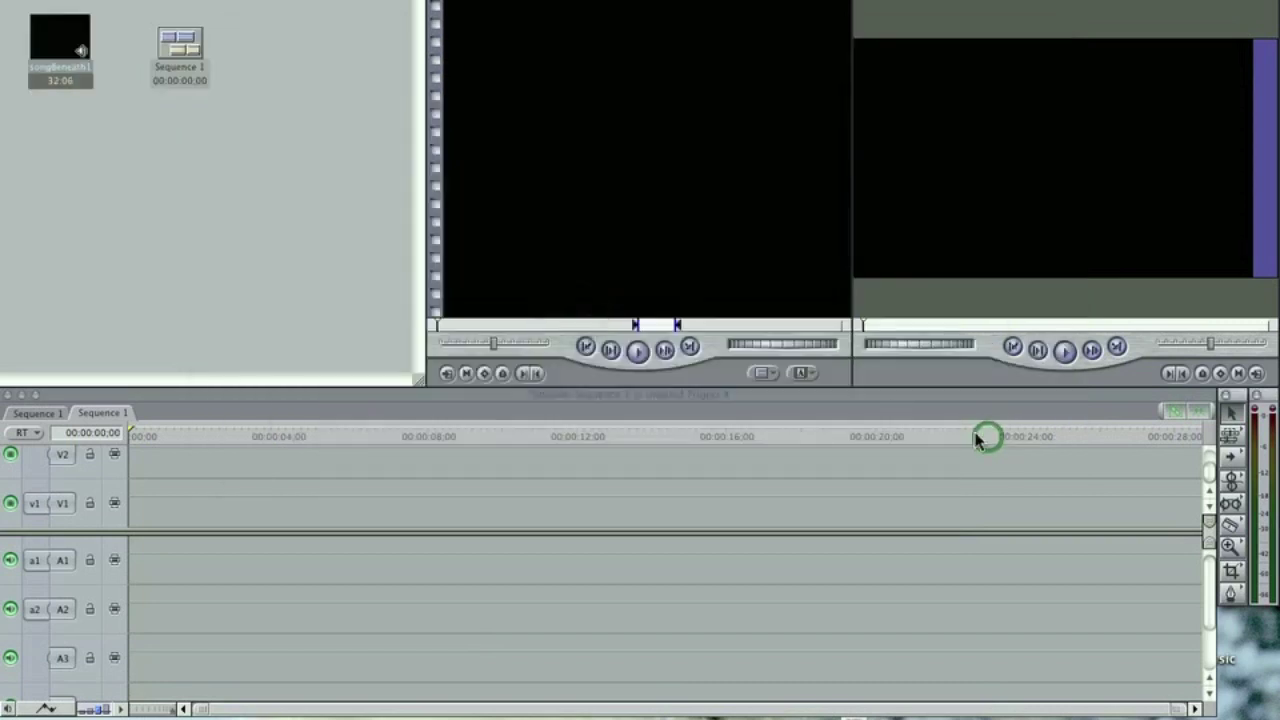
drag(67, 37, 150, 491)
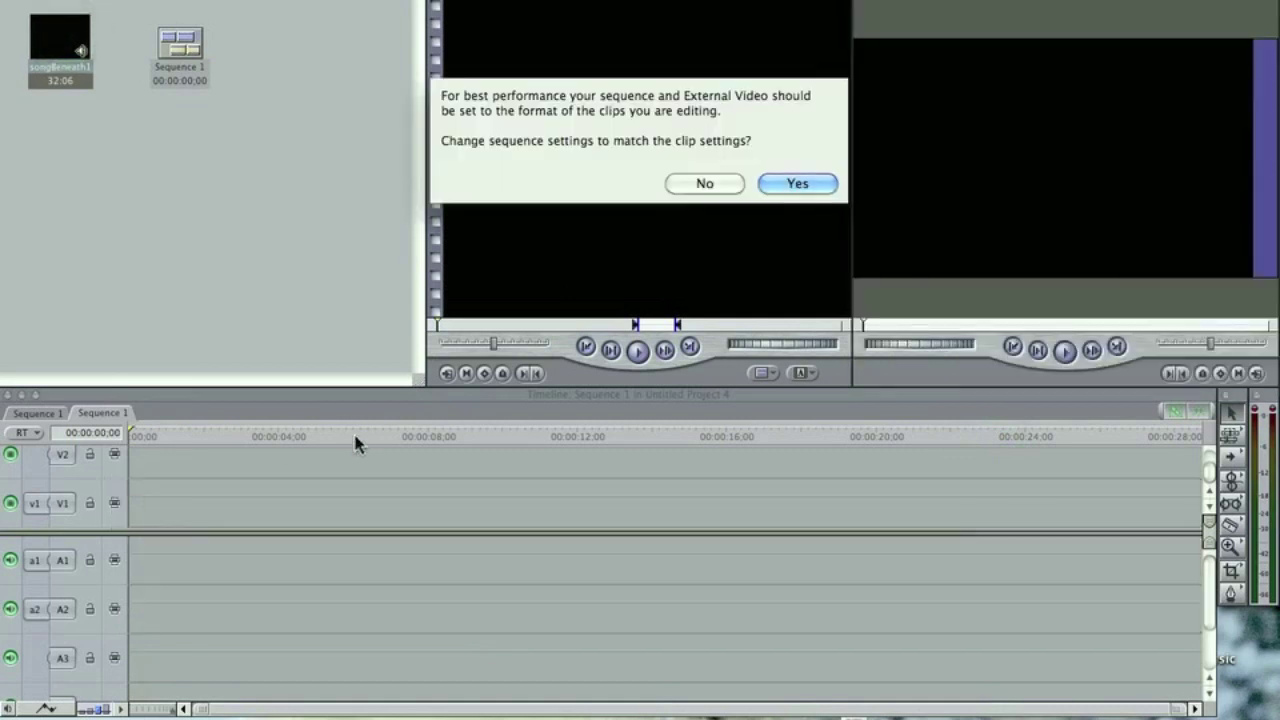
- Accept matching sequence settings to songBeneath1, play from about three seconds, then select the clip
click(797, 184)
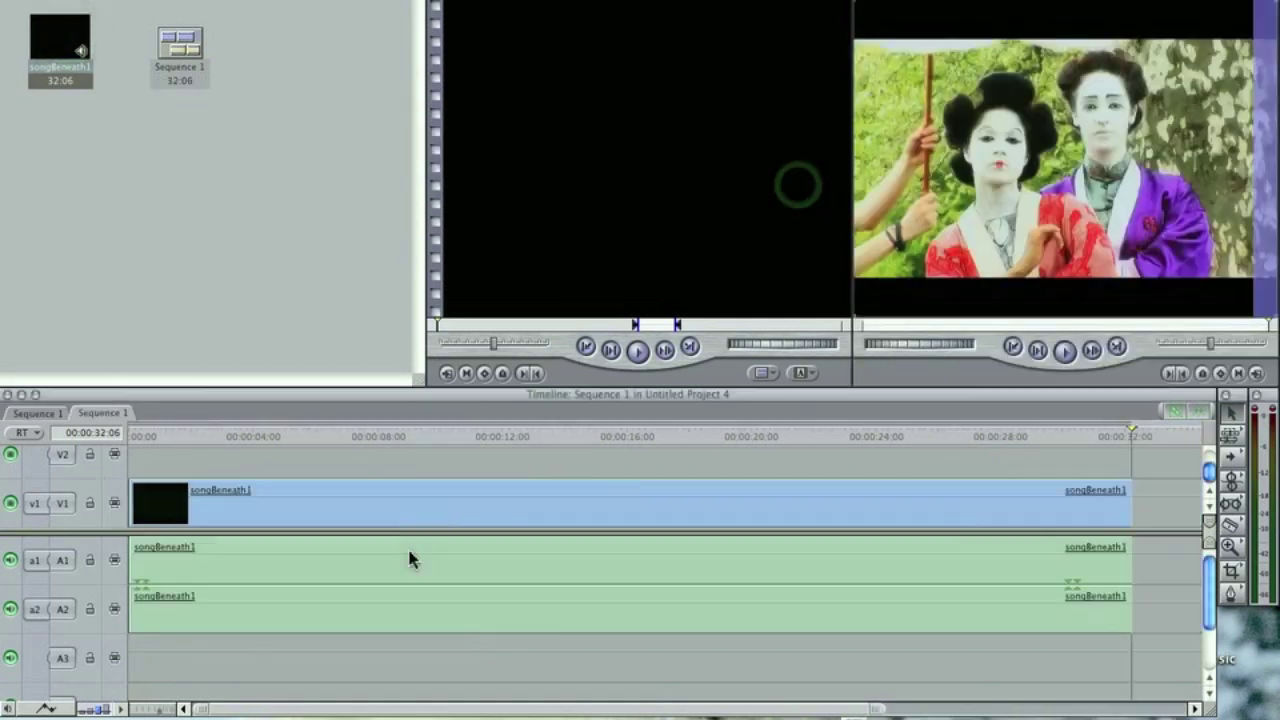
click(230, 437)
key(space)
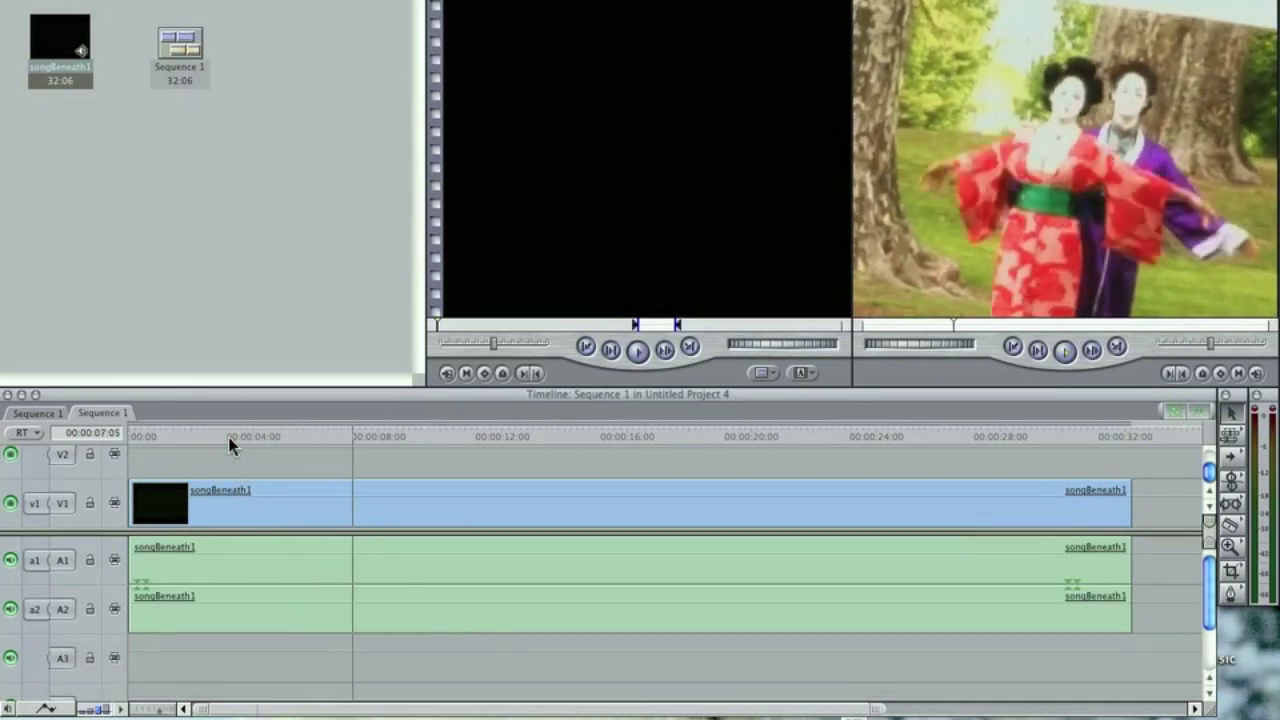
key(space)
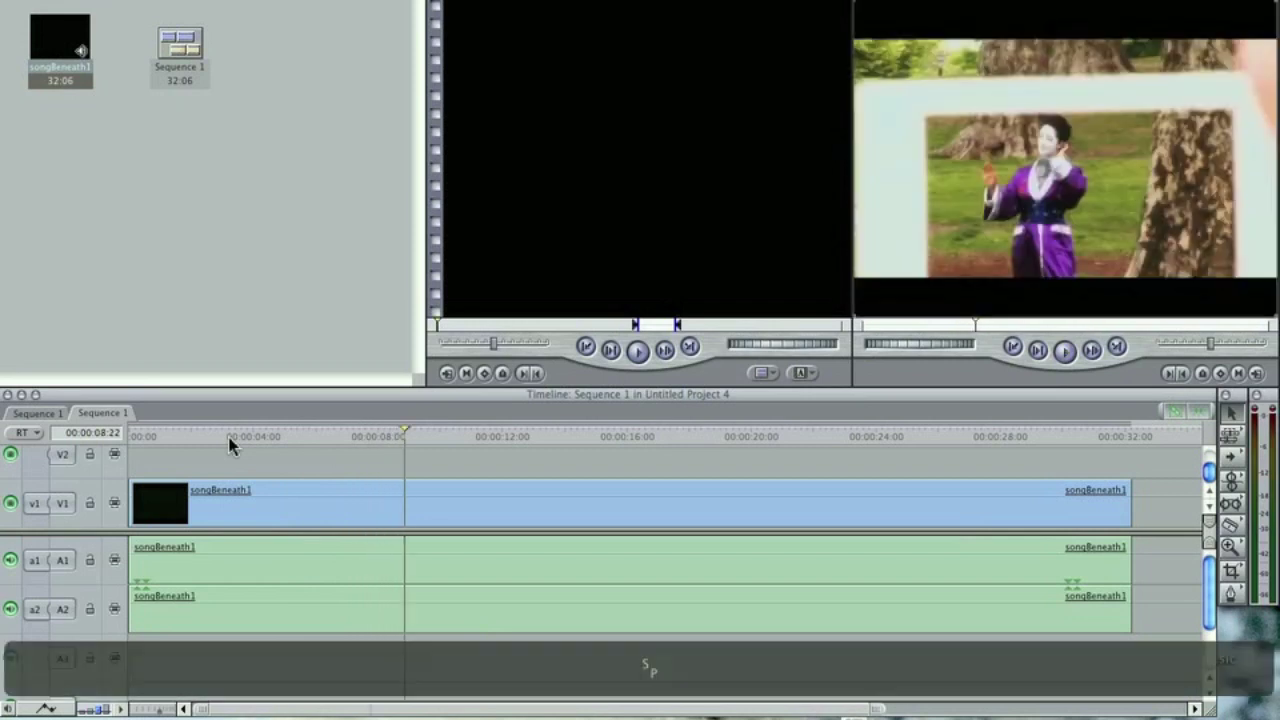
click(233, 516)
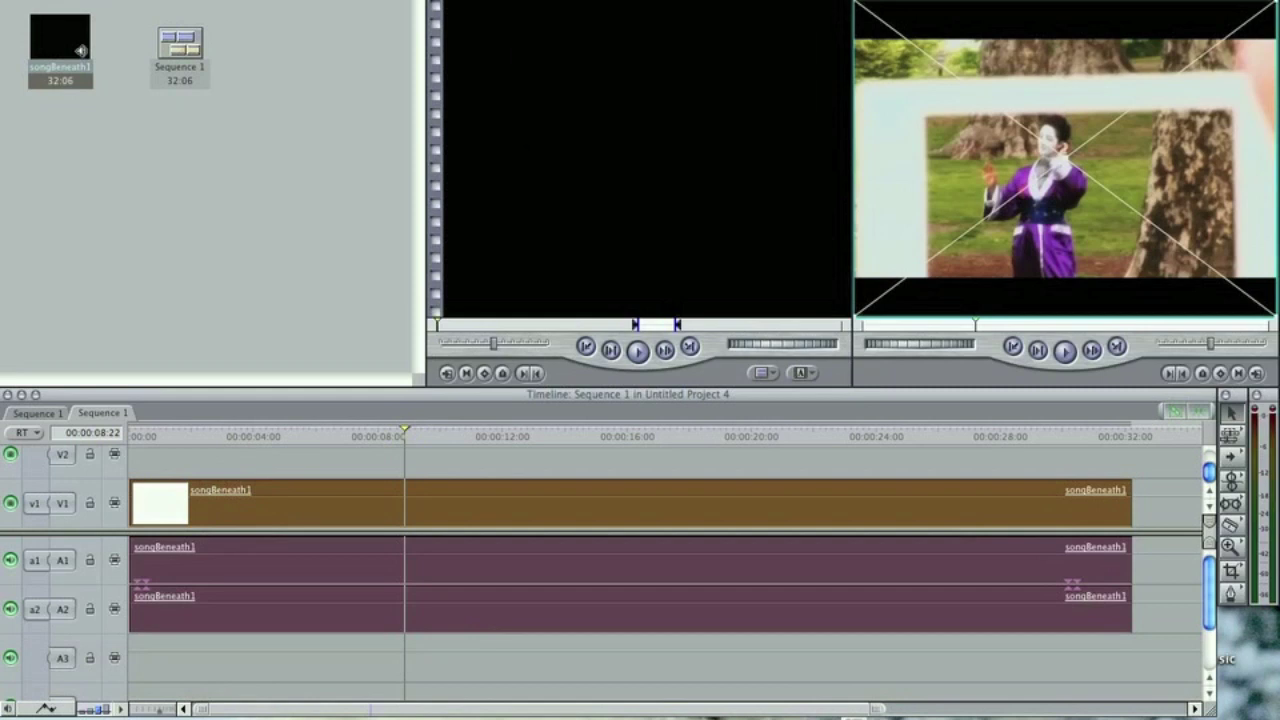
- Apply the Effects > Video Filters > Matte > Widescreen filter to the songBeneath1 clip
click(560, 0)
mouse_move(575, 10)
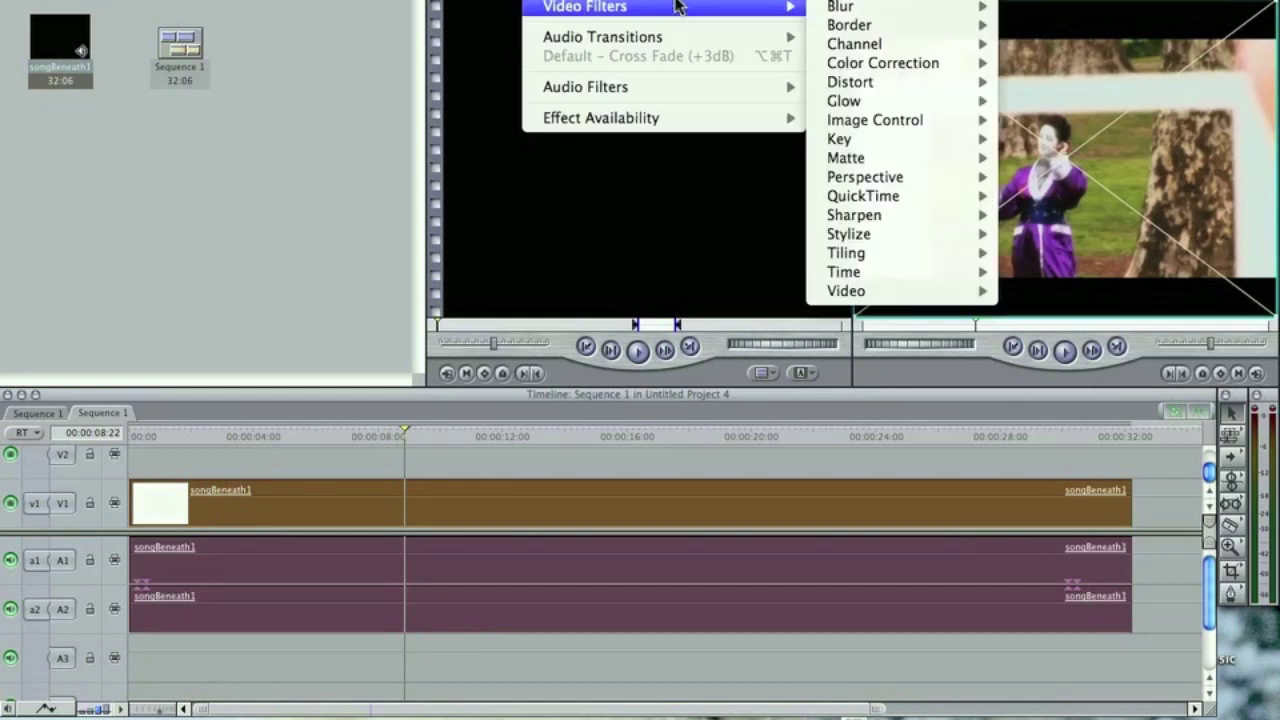
mouse_move(884, 162)
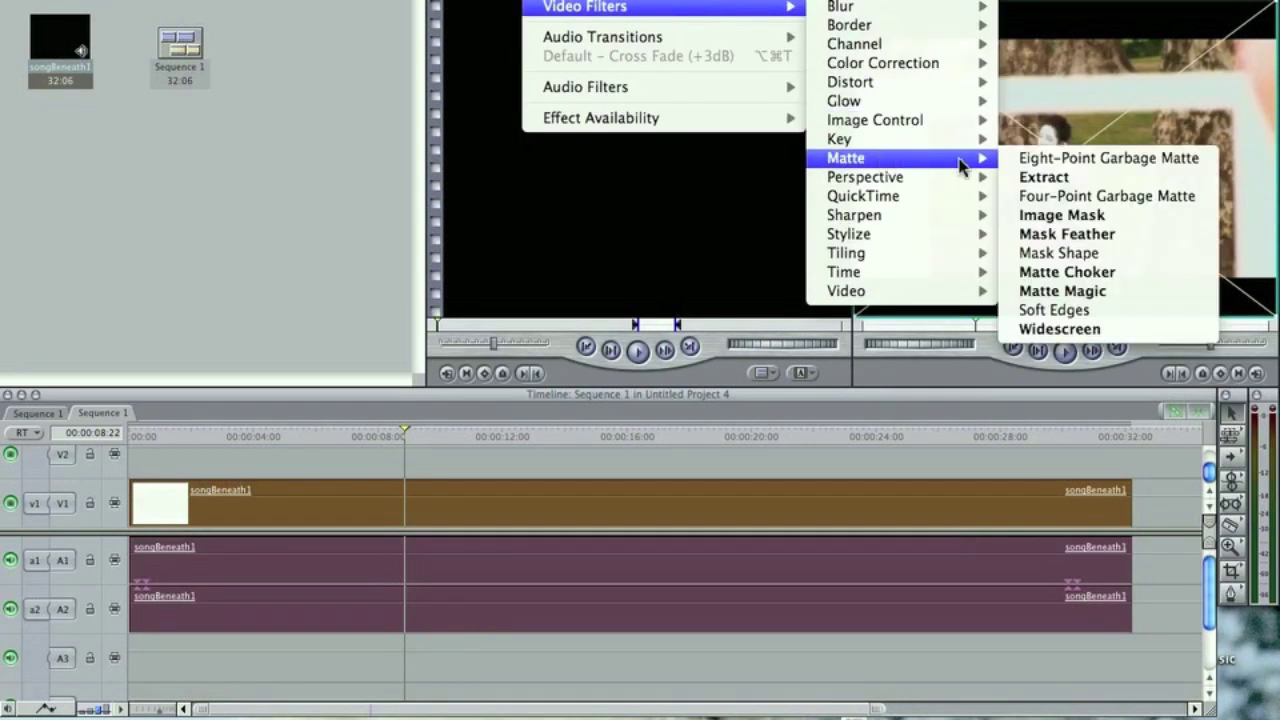
click(1058, 330)
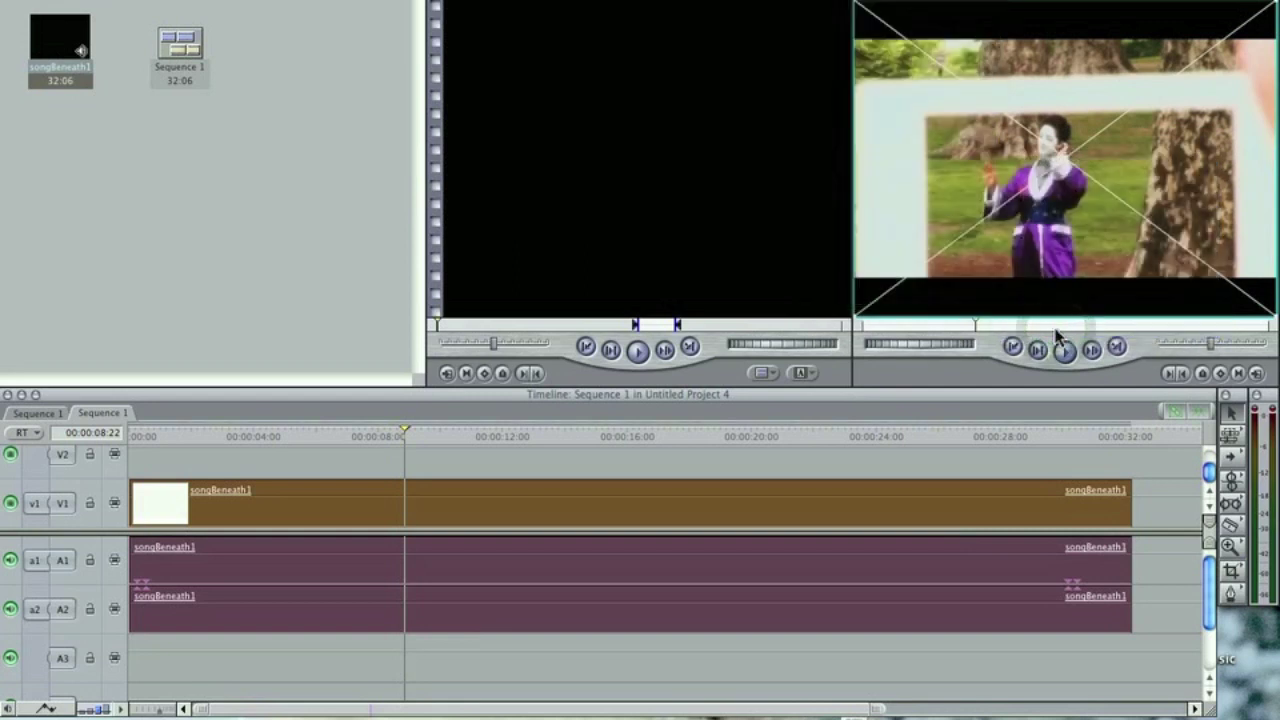
click(277, 438)
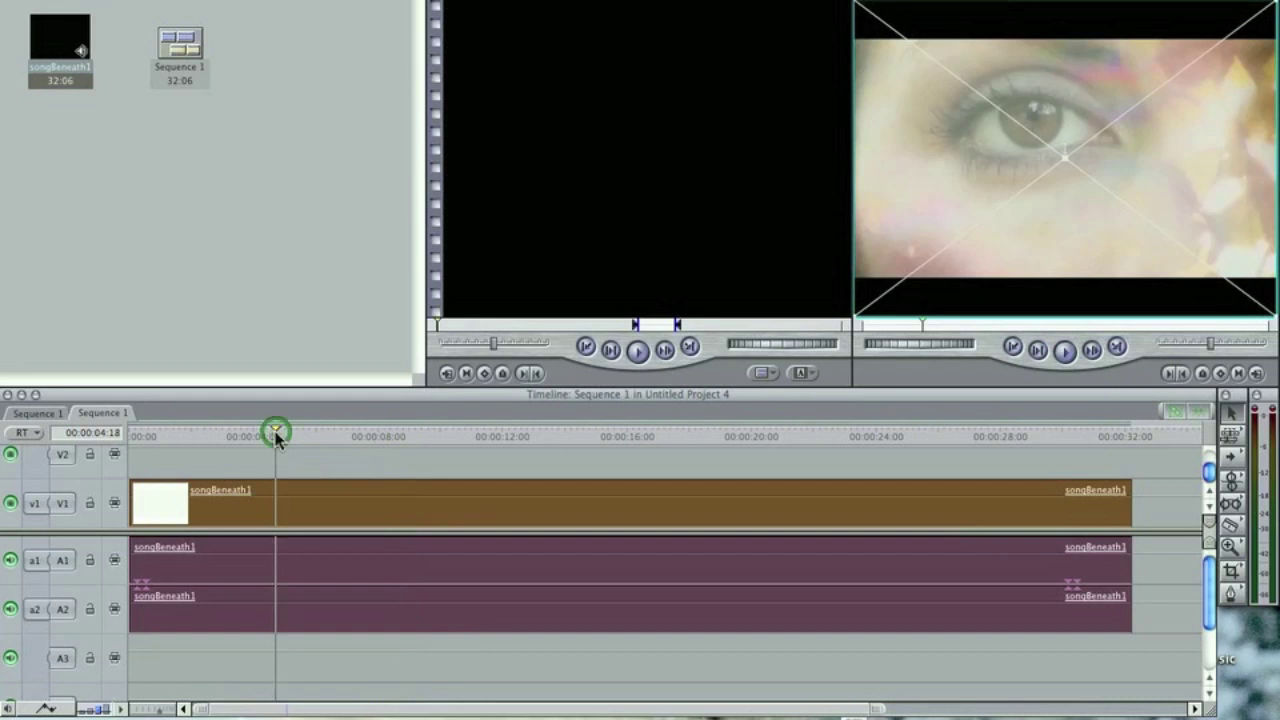
key(space)
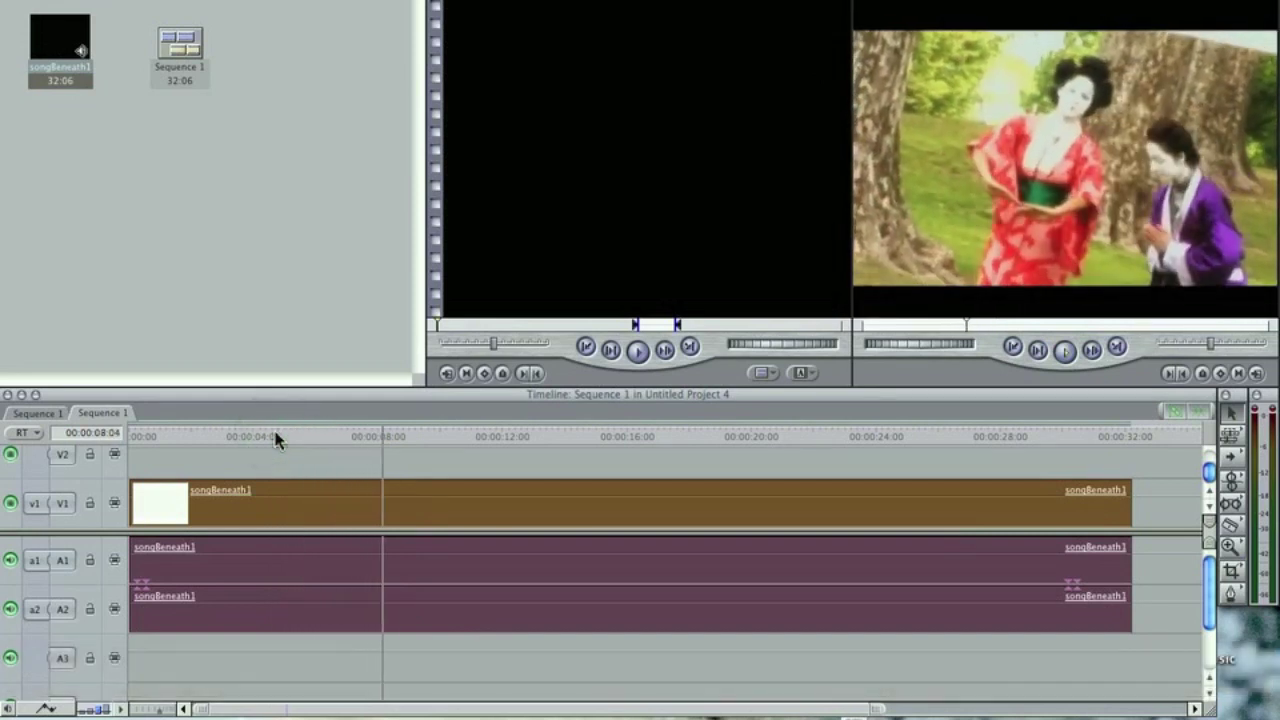
key(space)
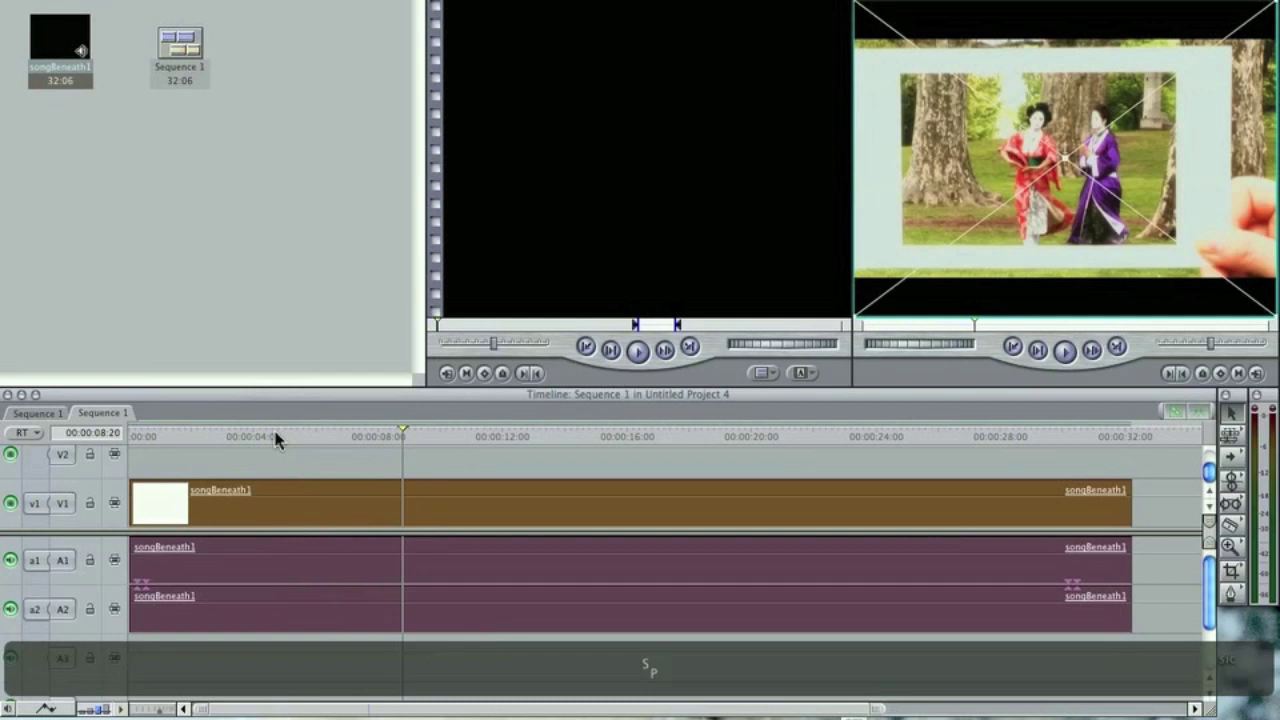
click(352, 440)
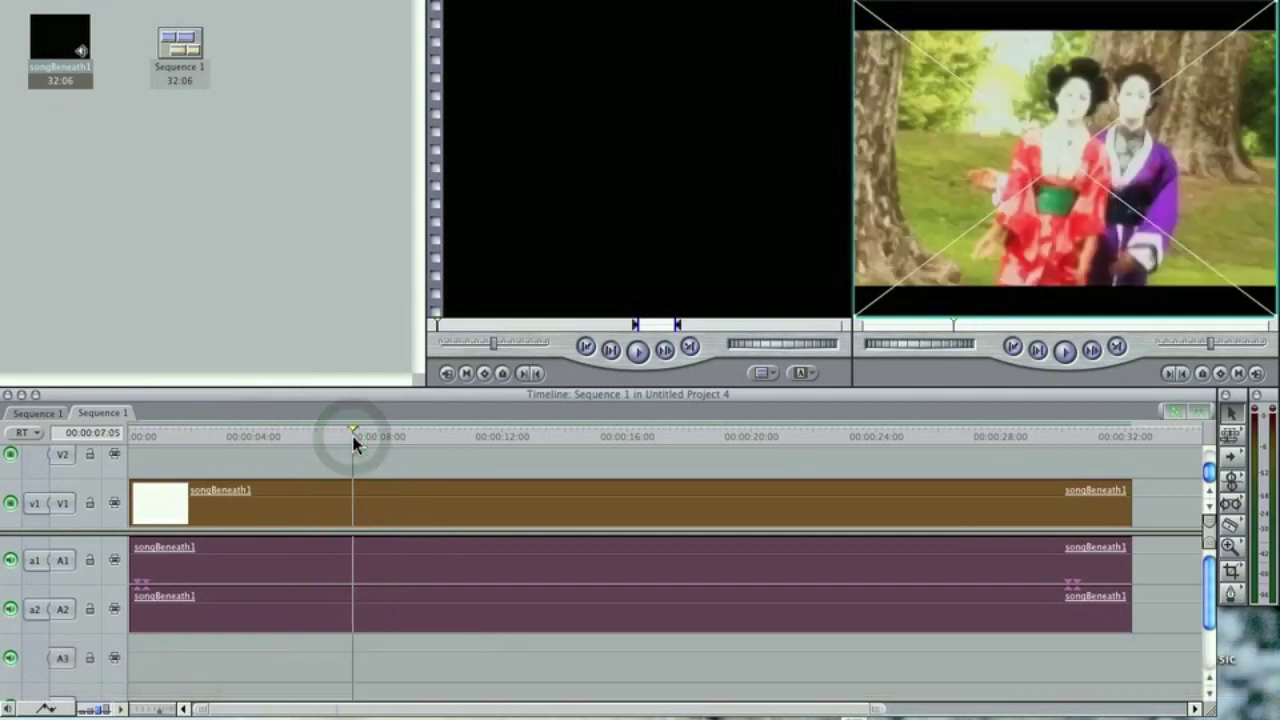
drag(357, 433, 380, 433)
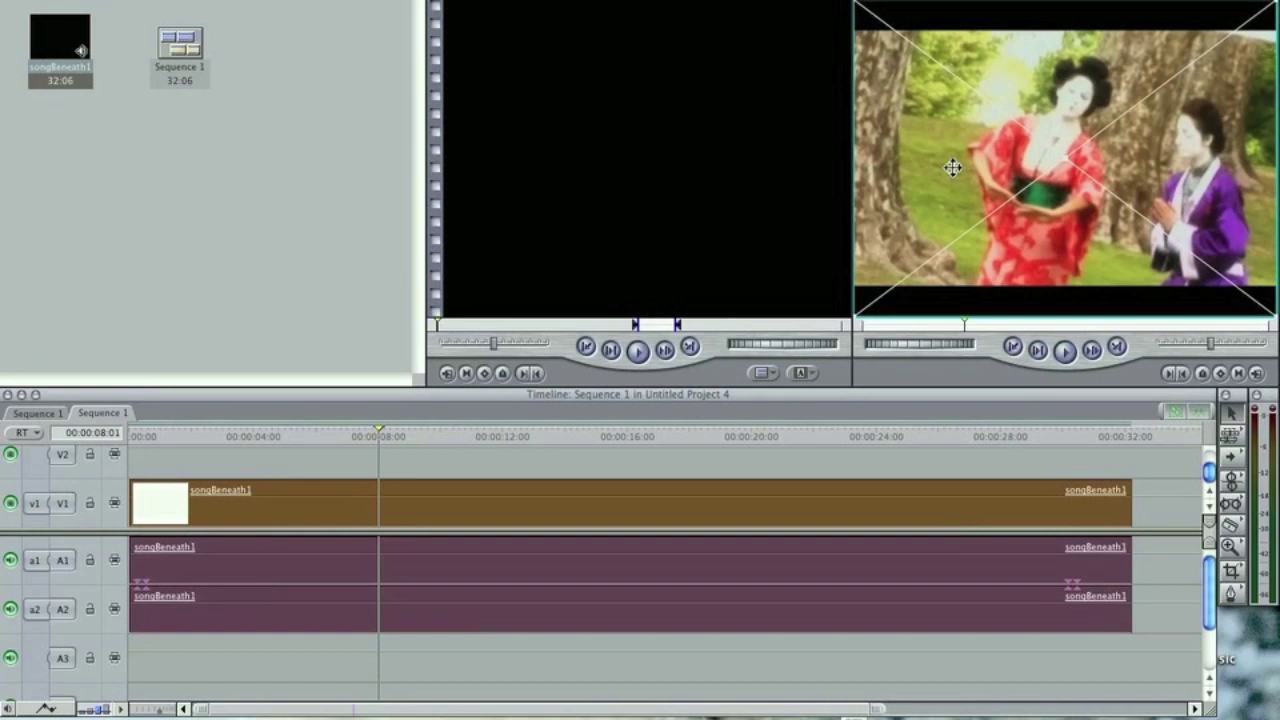
click(291, 438)
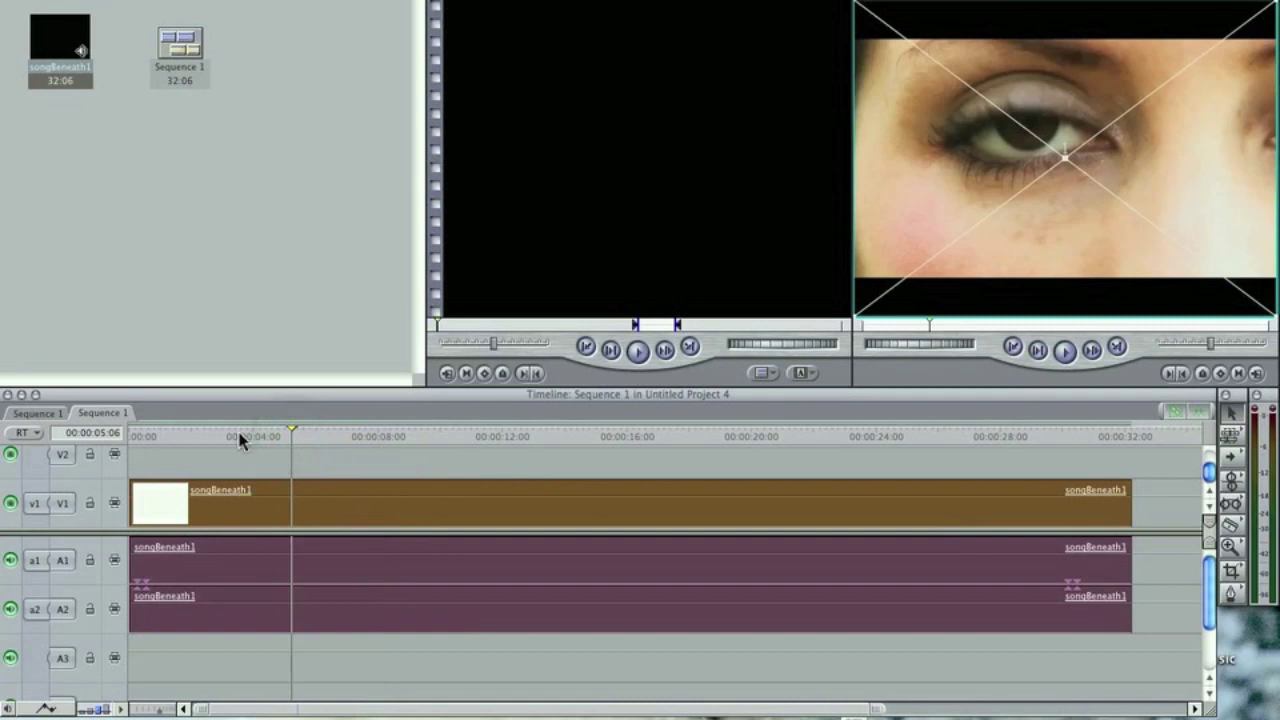
click(240, 437)
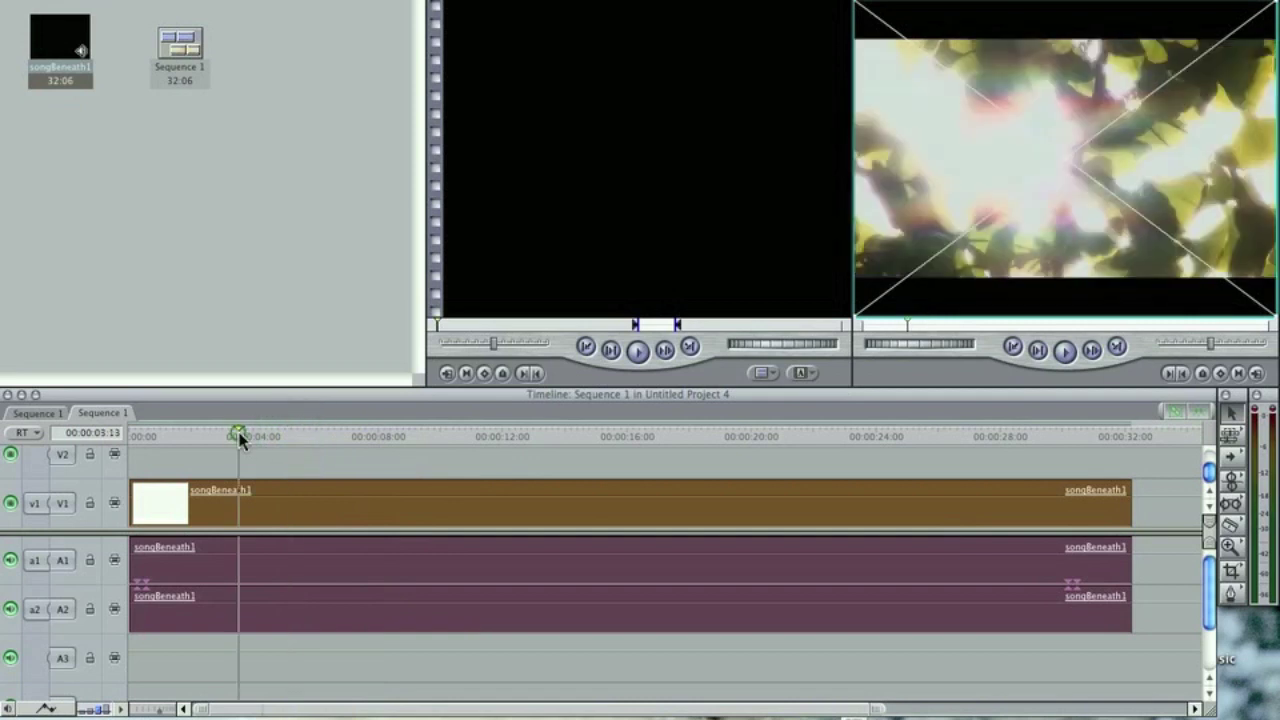
drag(240, 437, 402, 447)
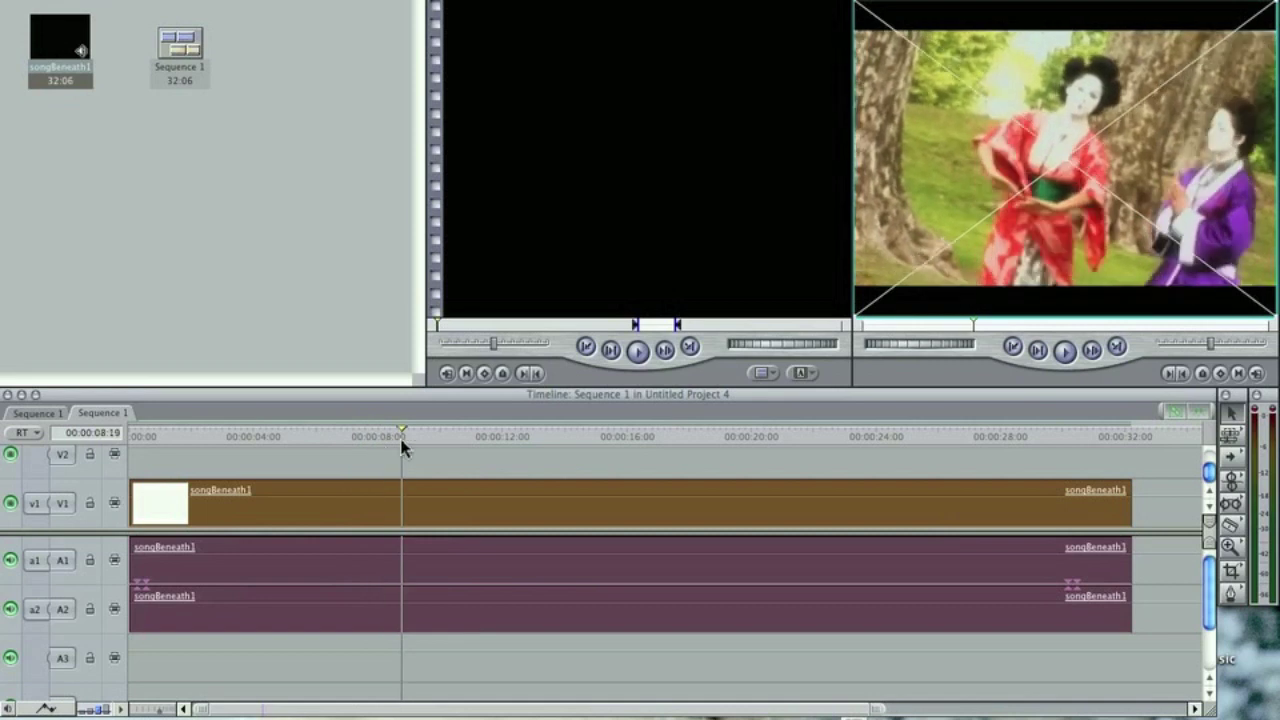